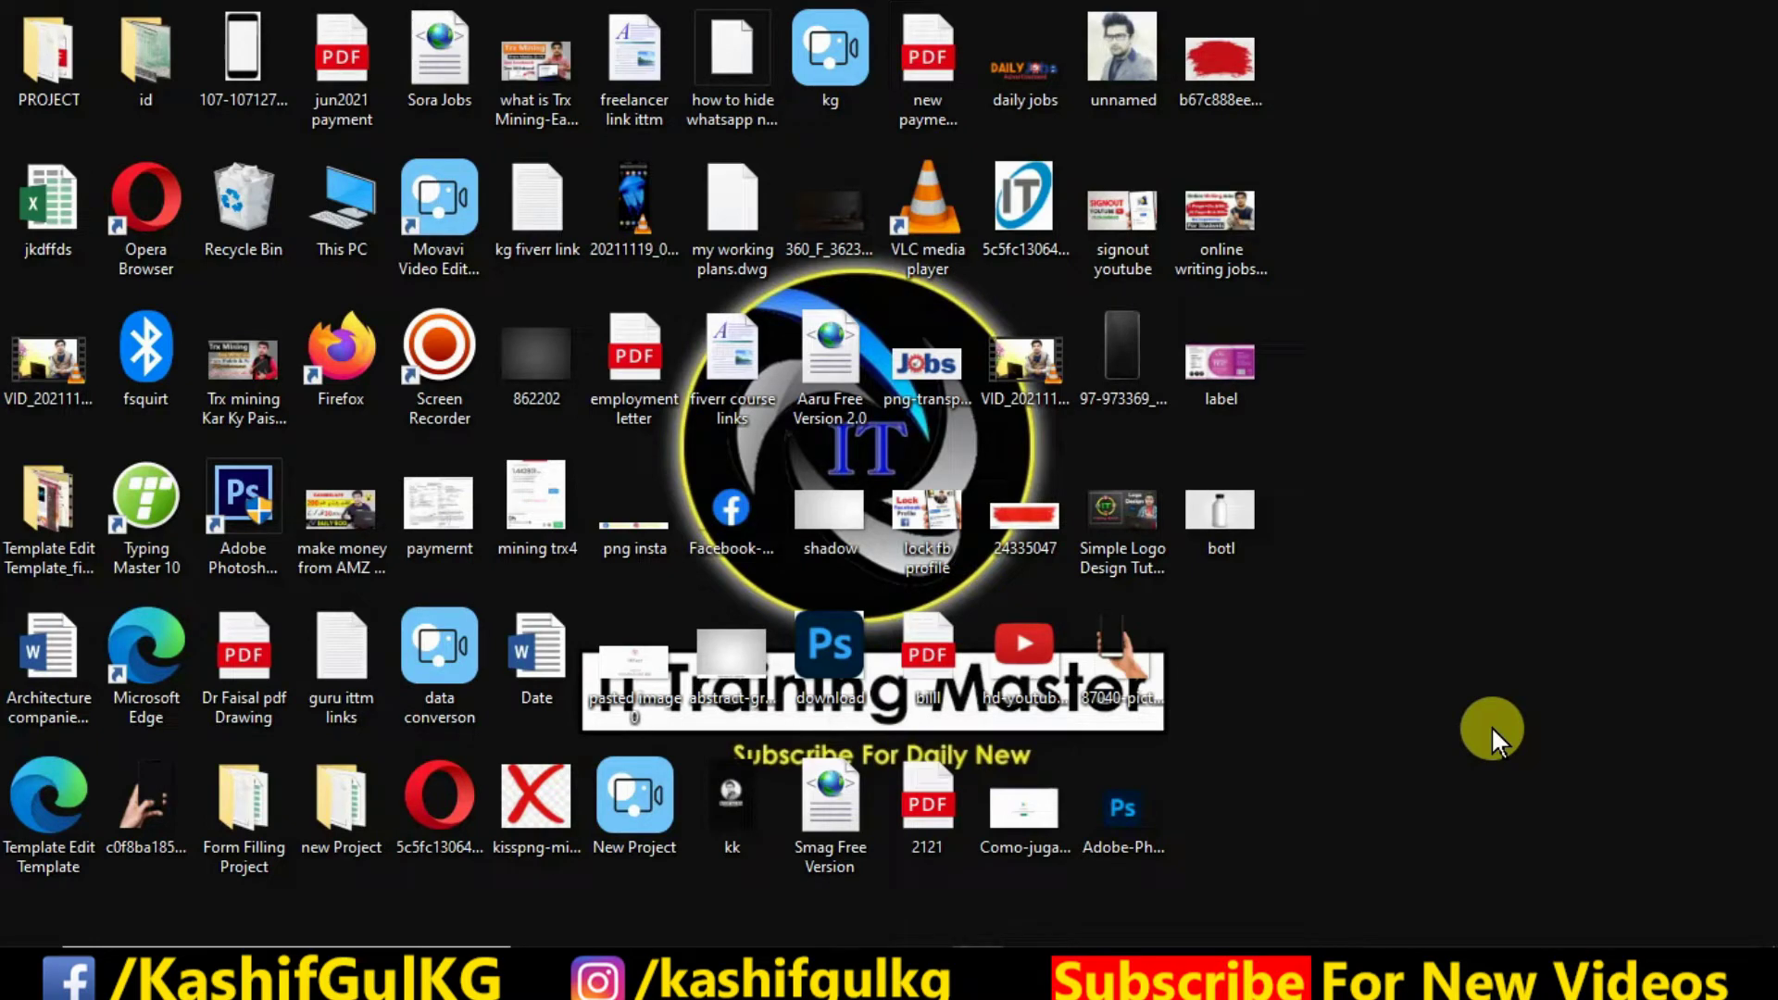
# Launch Photoshop from the desktop with the bottle image botl.jpg open
pyautogui.click(1245, 943)
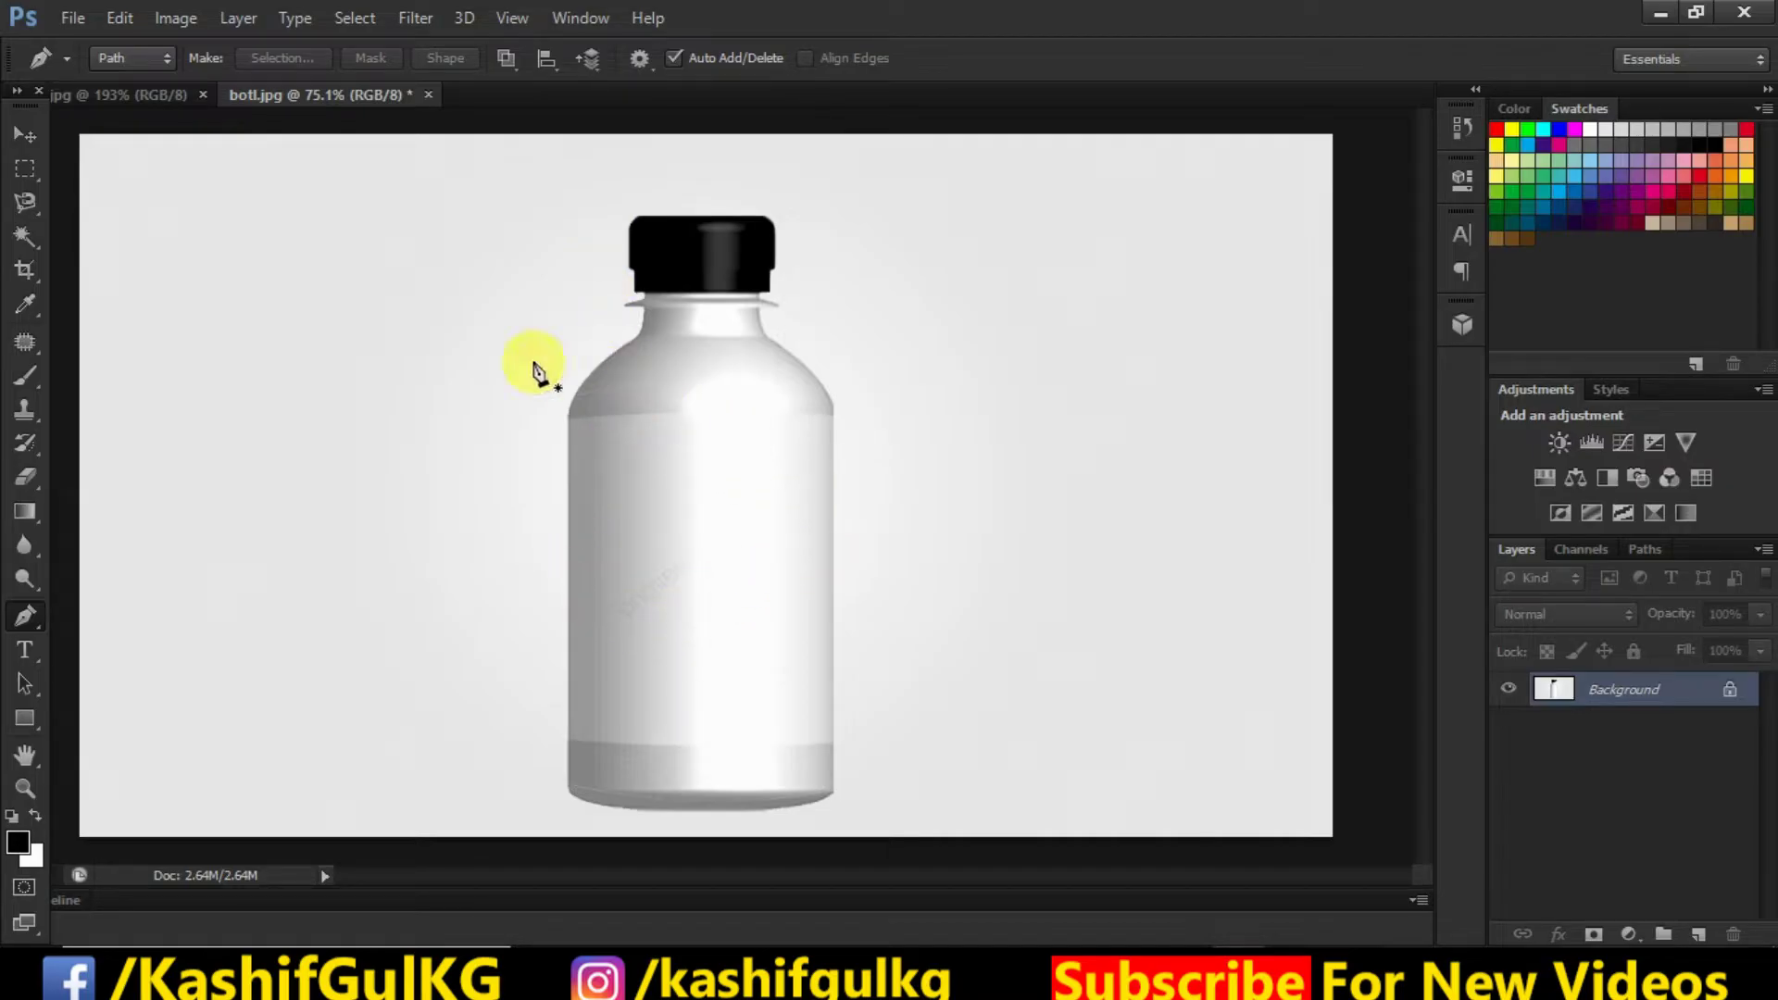
pyautogui.click(137, 91)
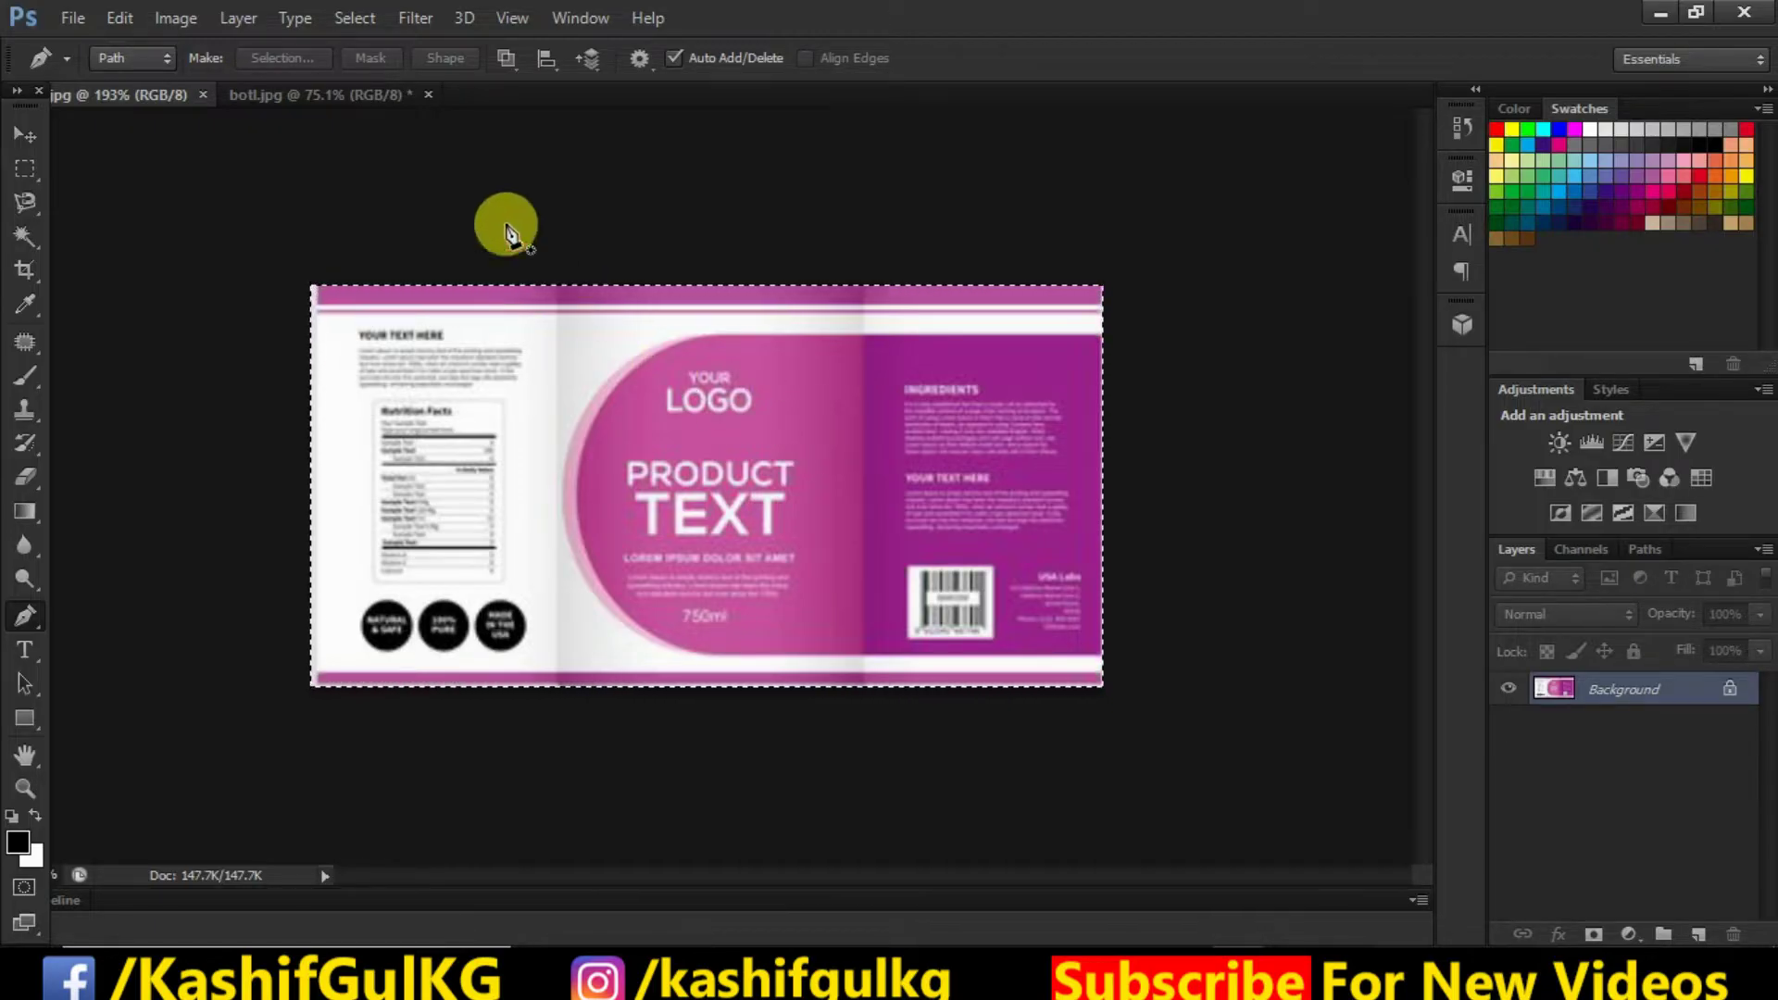
pyautogui.click(303, 92)
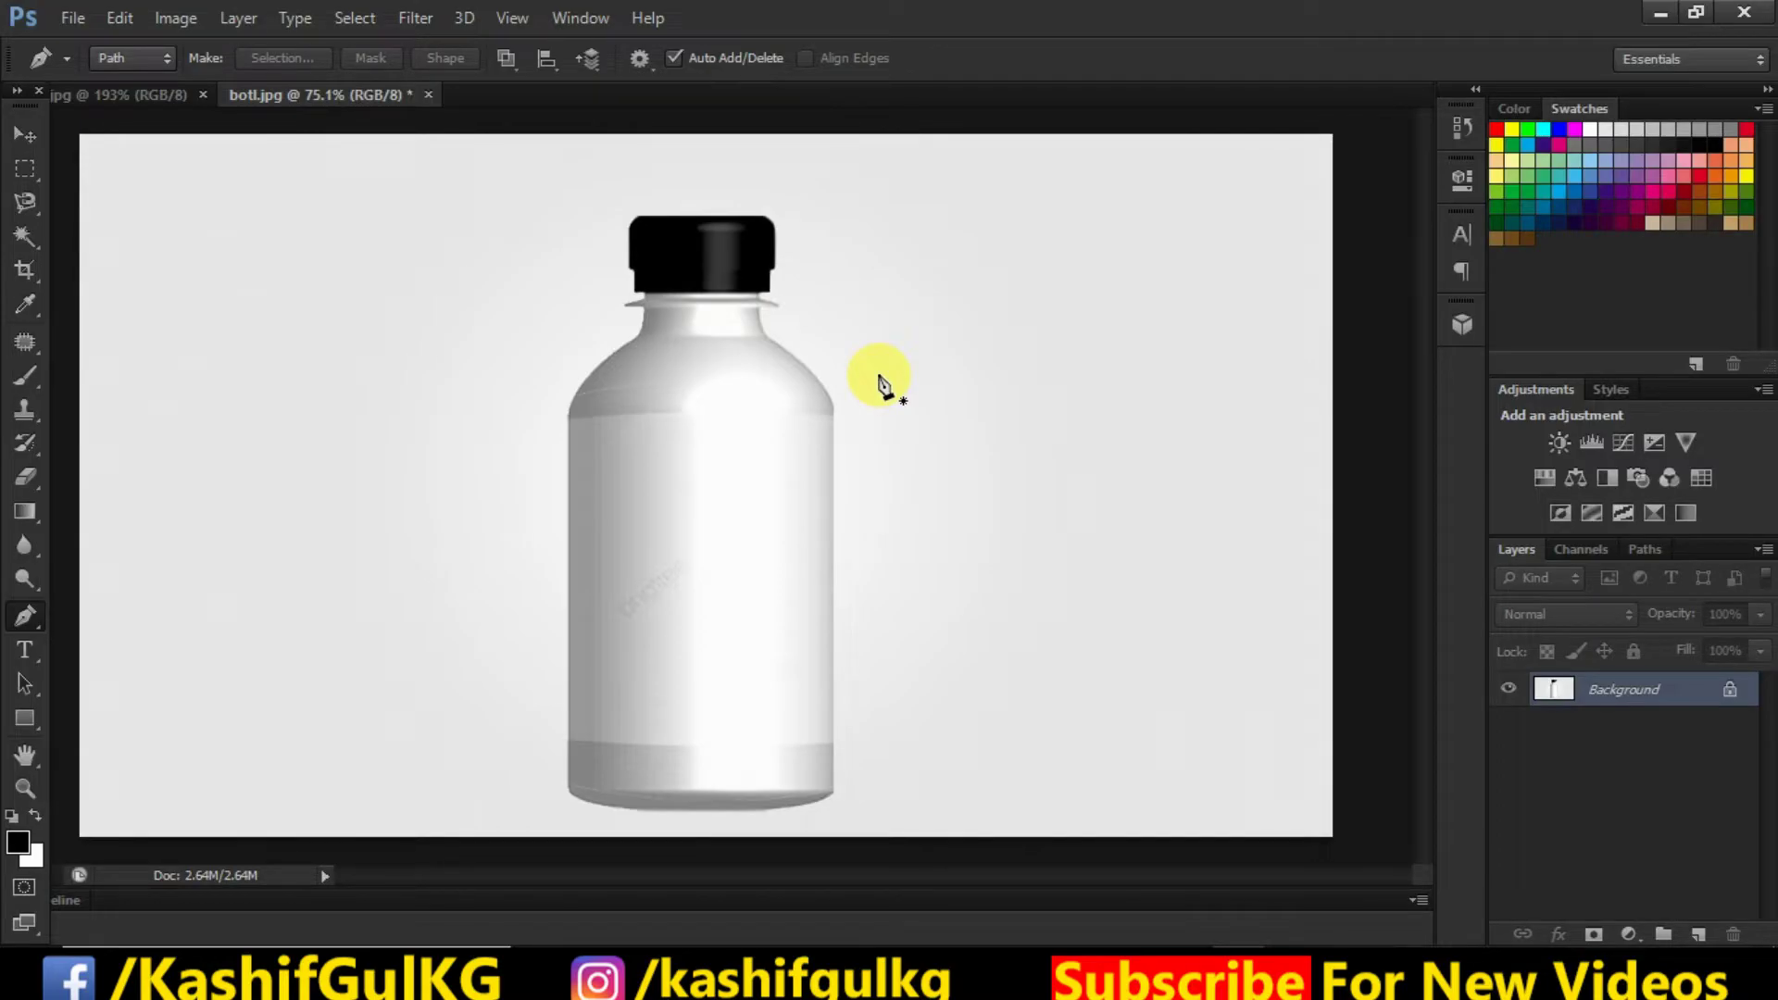
pyautogui.click(148, 96)
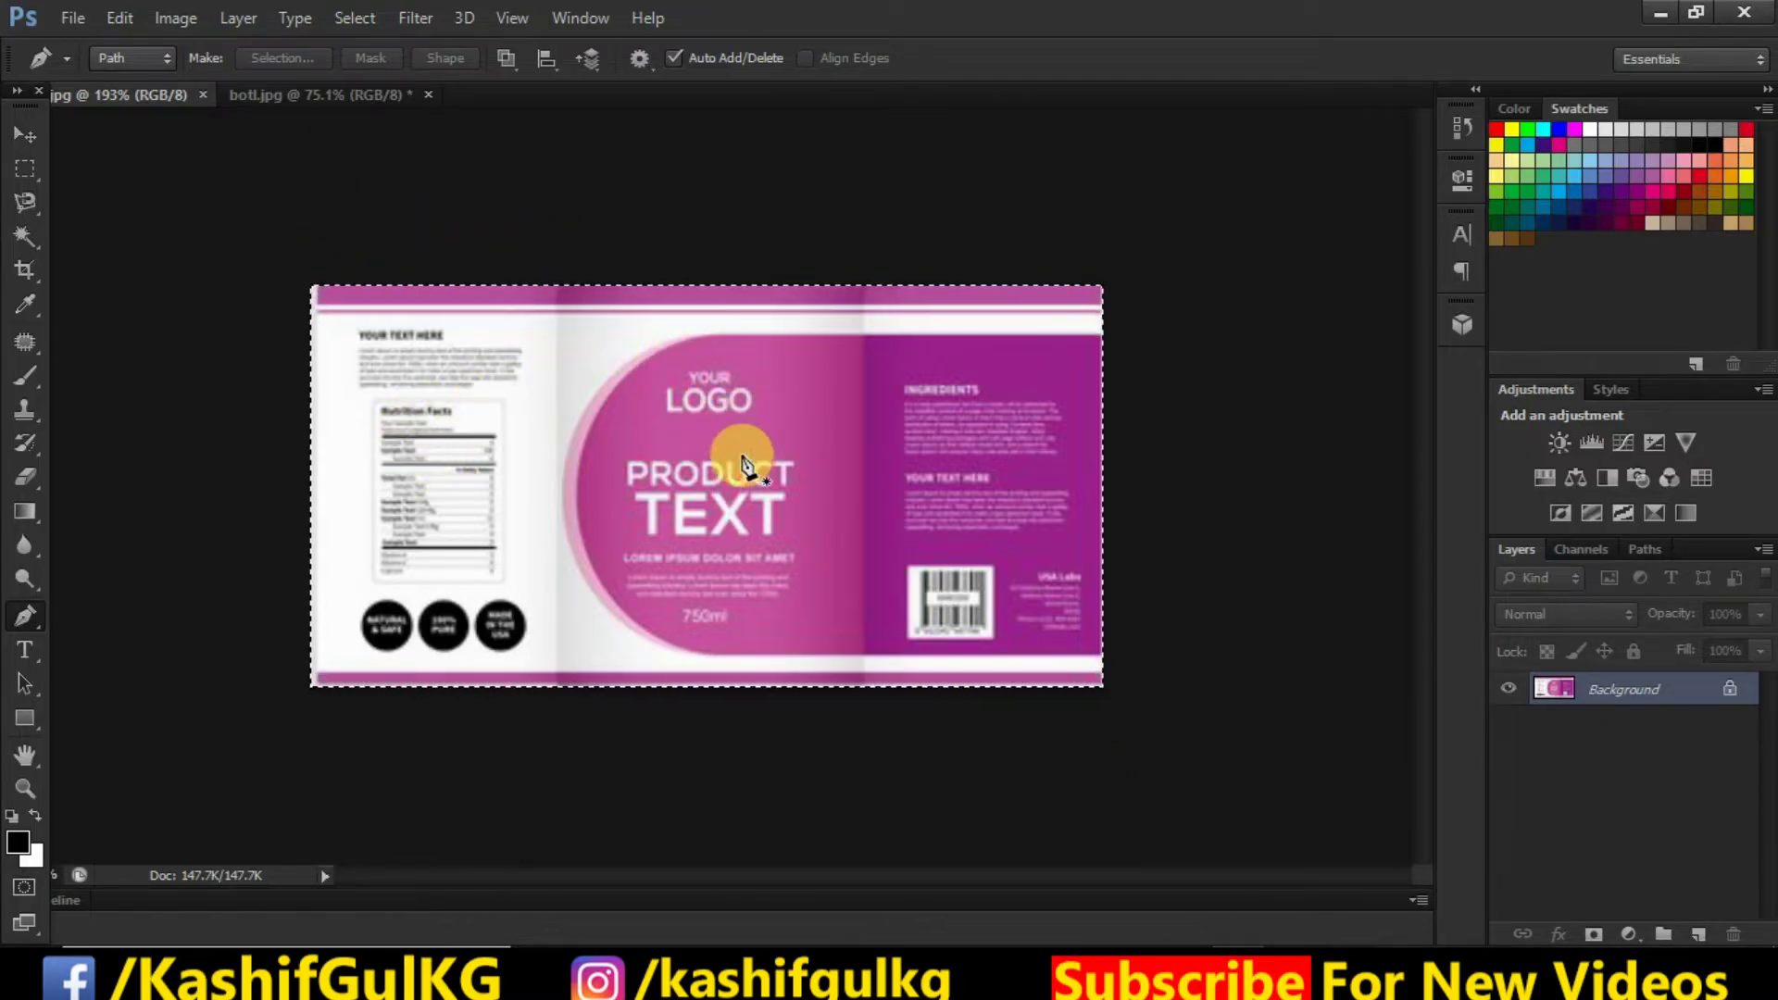
pyautogui.click(387, 96)
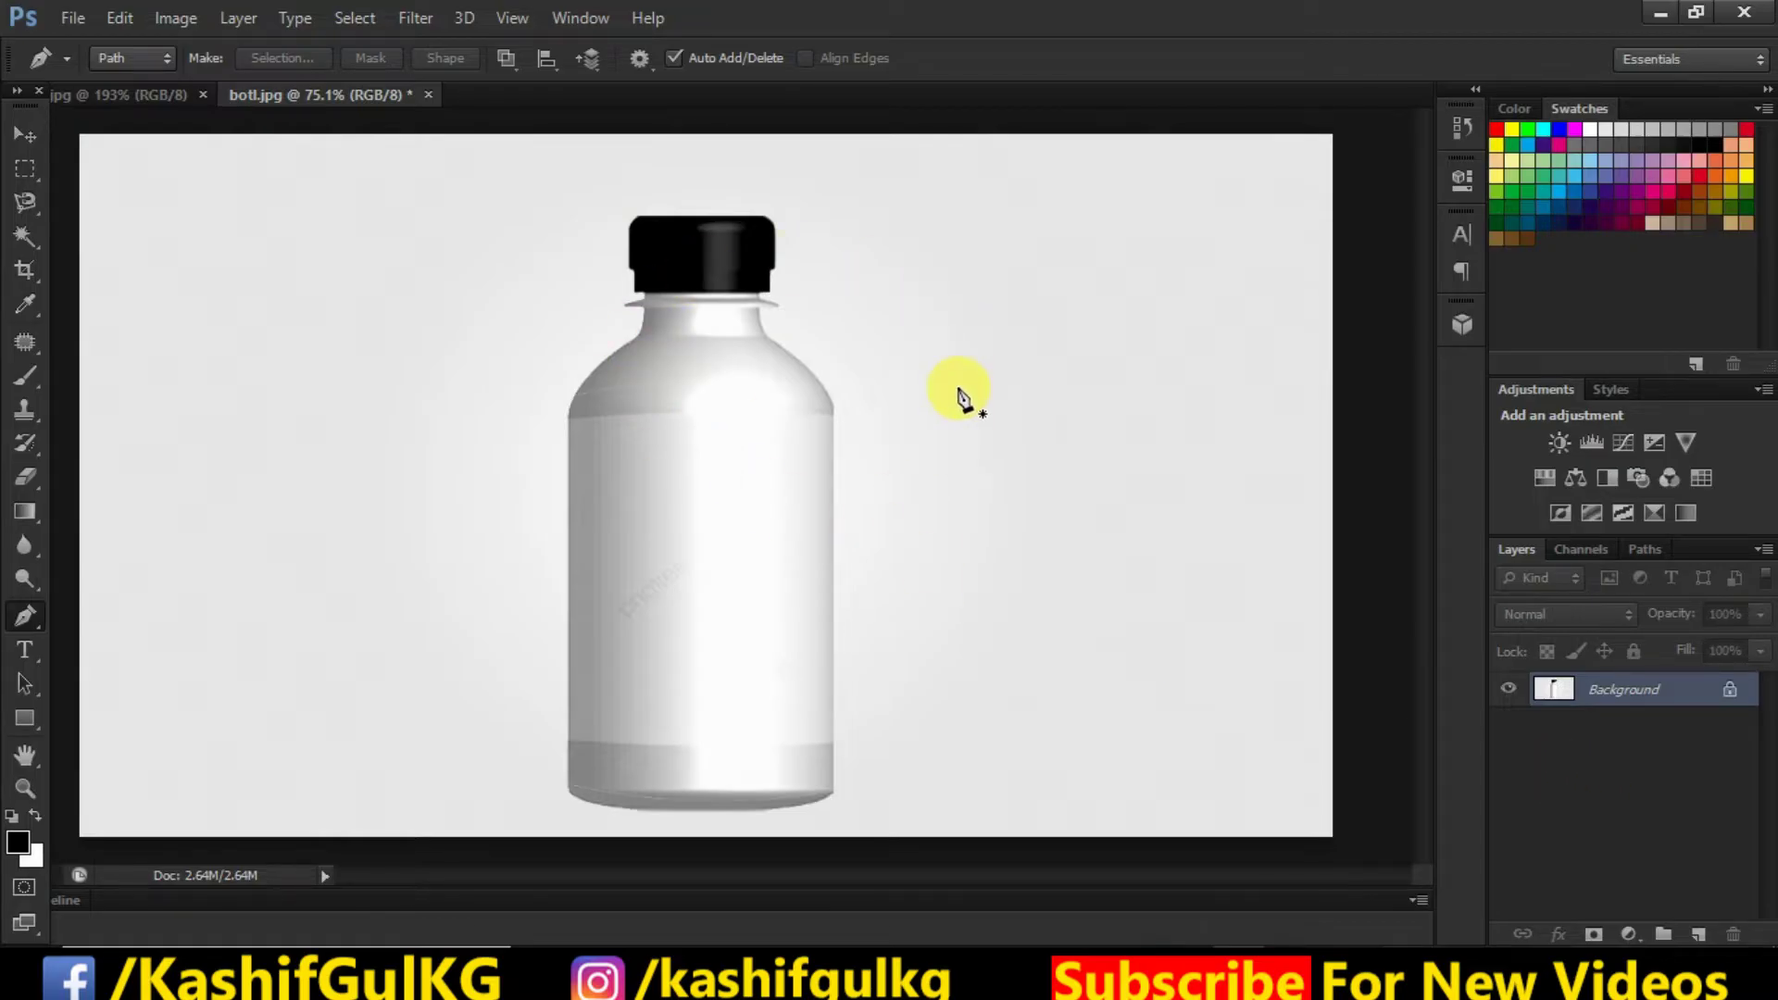
pyautogui.click(169, 102)
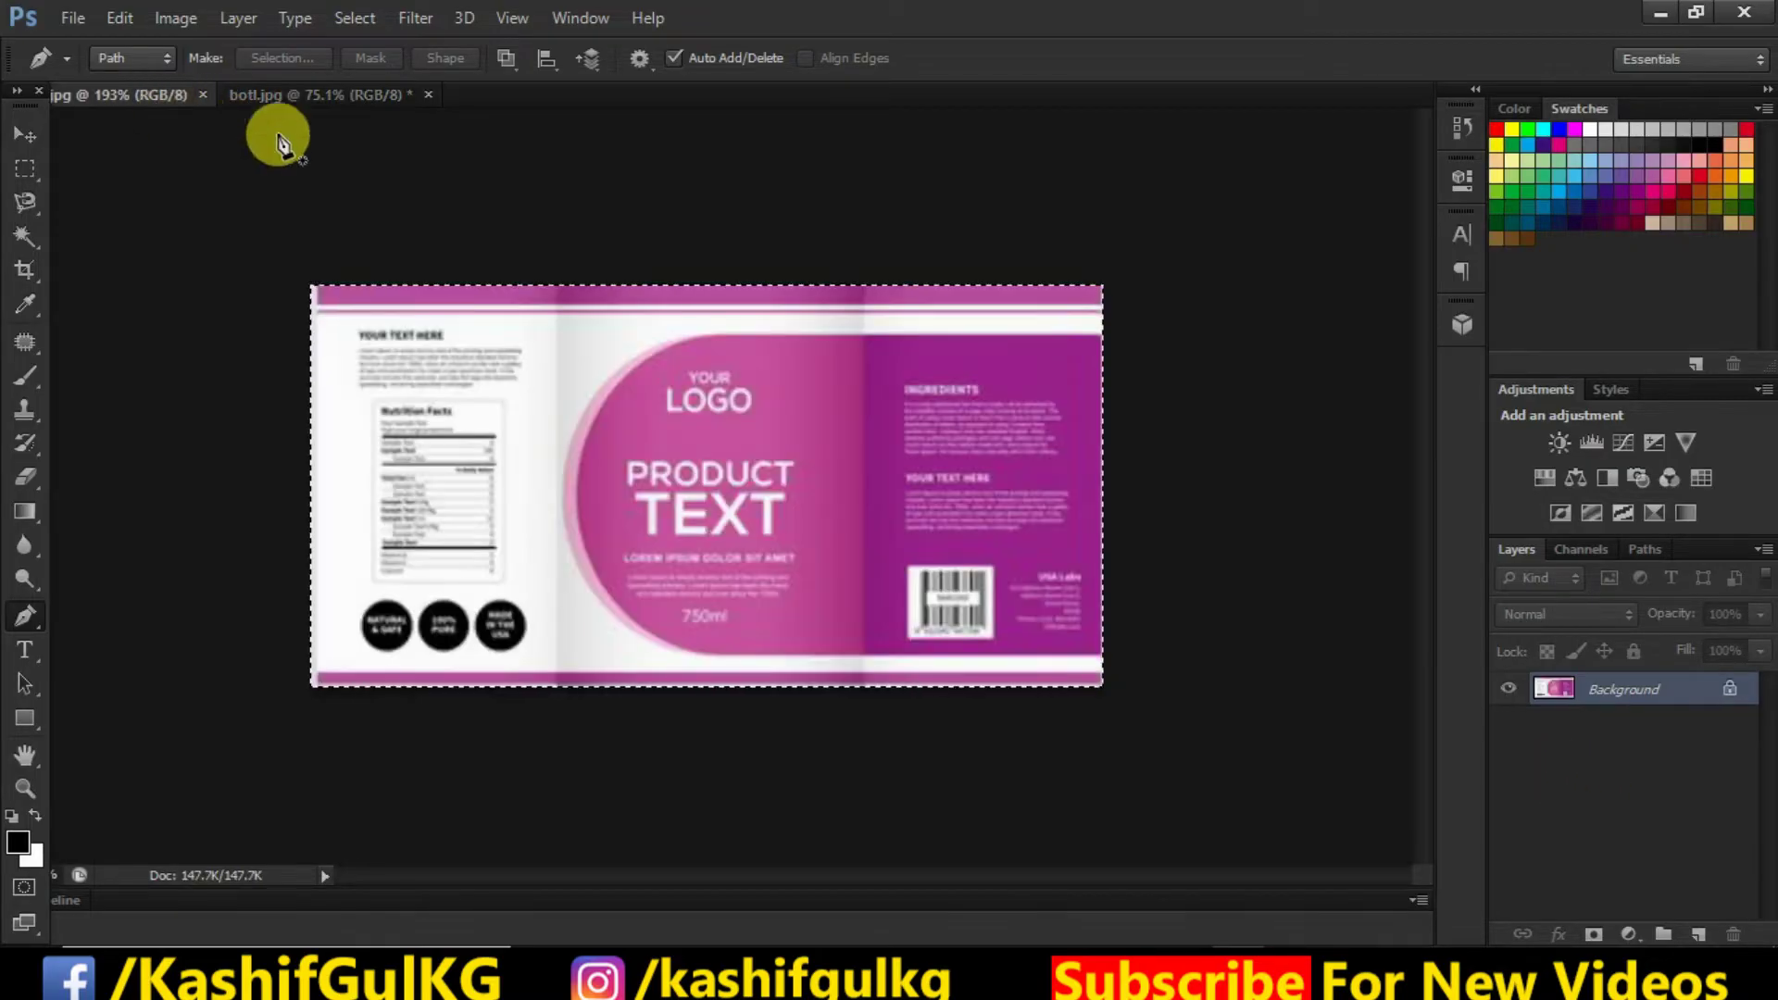
pyautogui.click(387, 100)
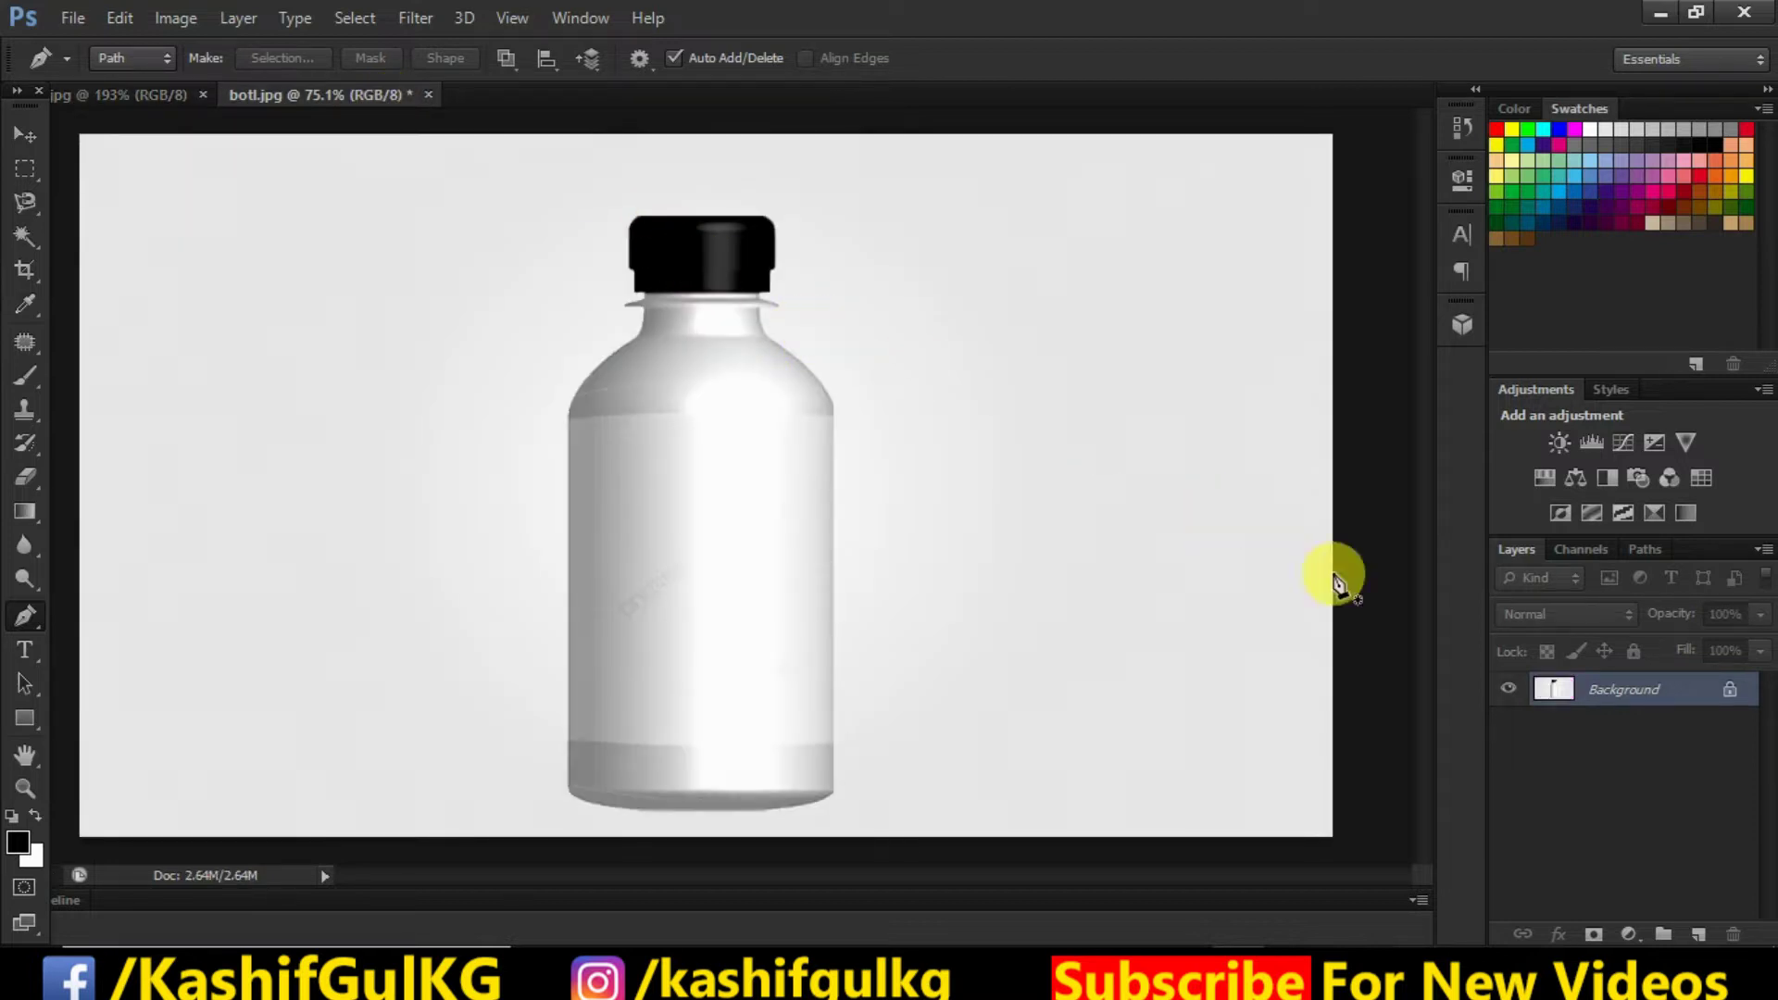
# Duplicate the Background layer as Background copy, then bring the label document forward
pyautogui.rightClick(1614, 697)
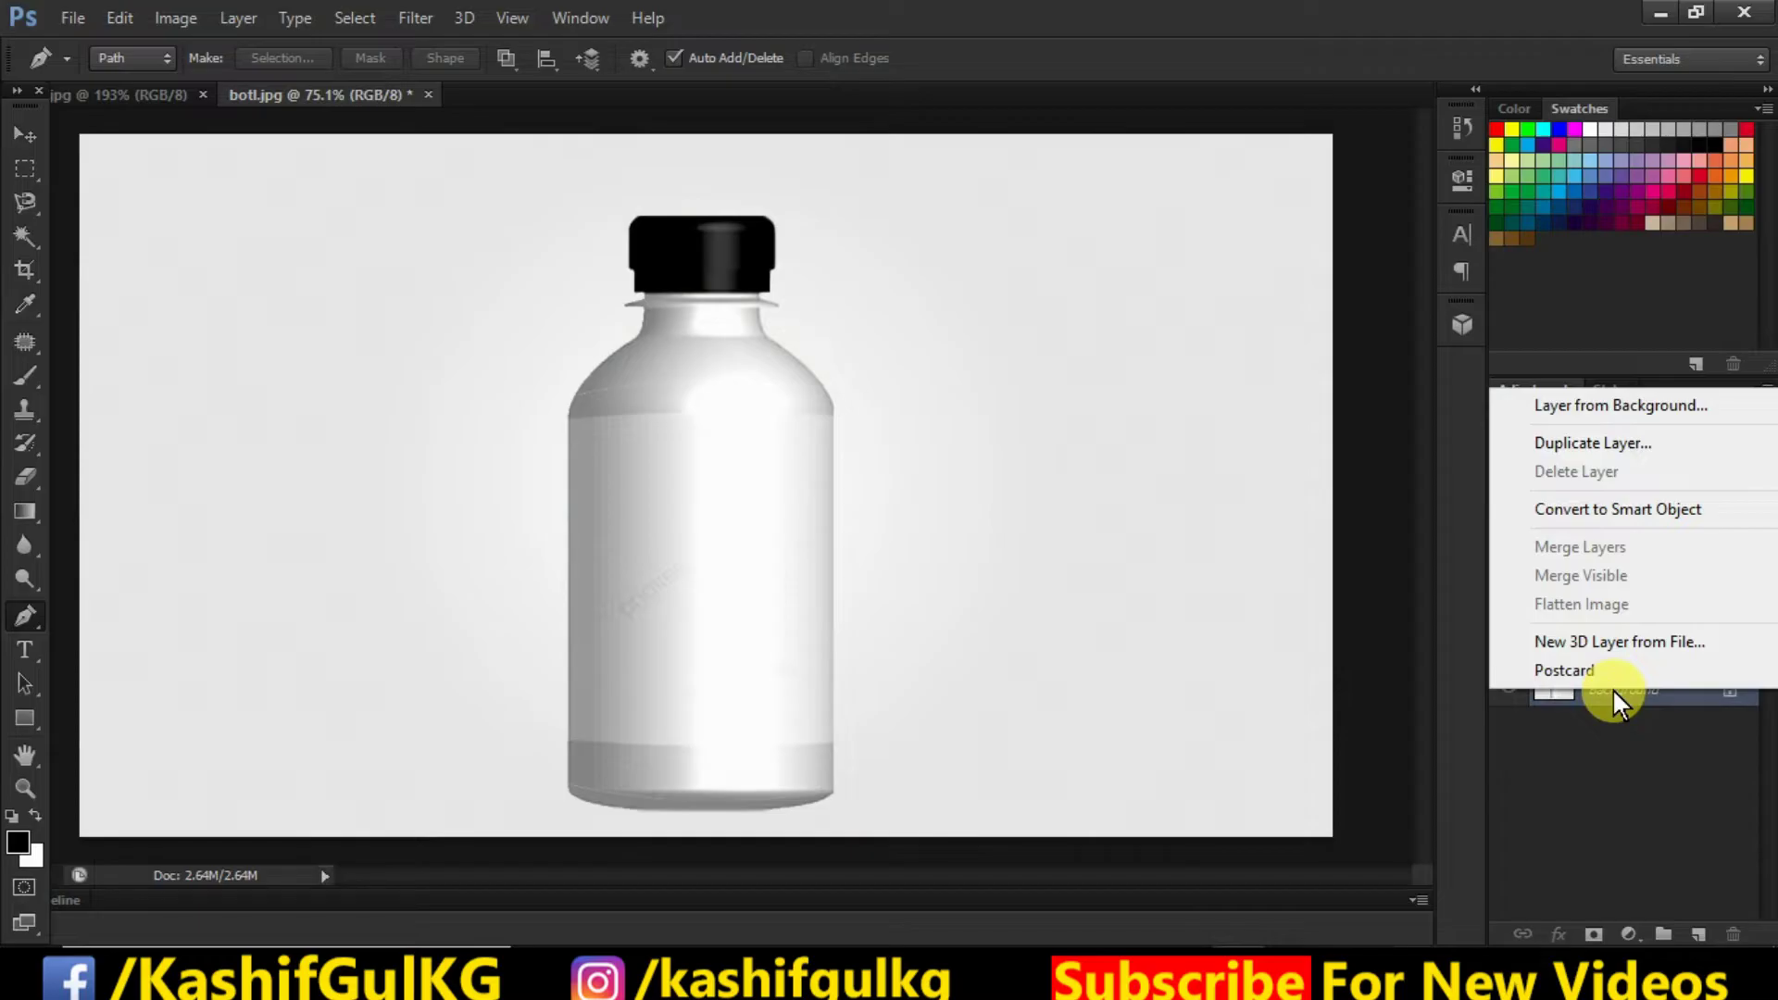
pyautogui.click(1553, 444)
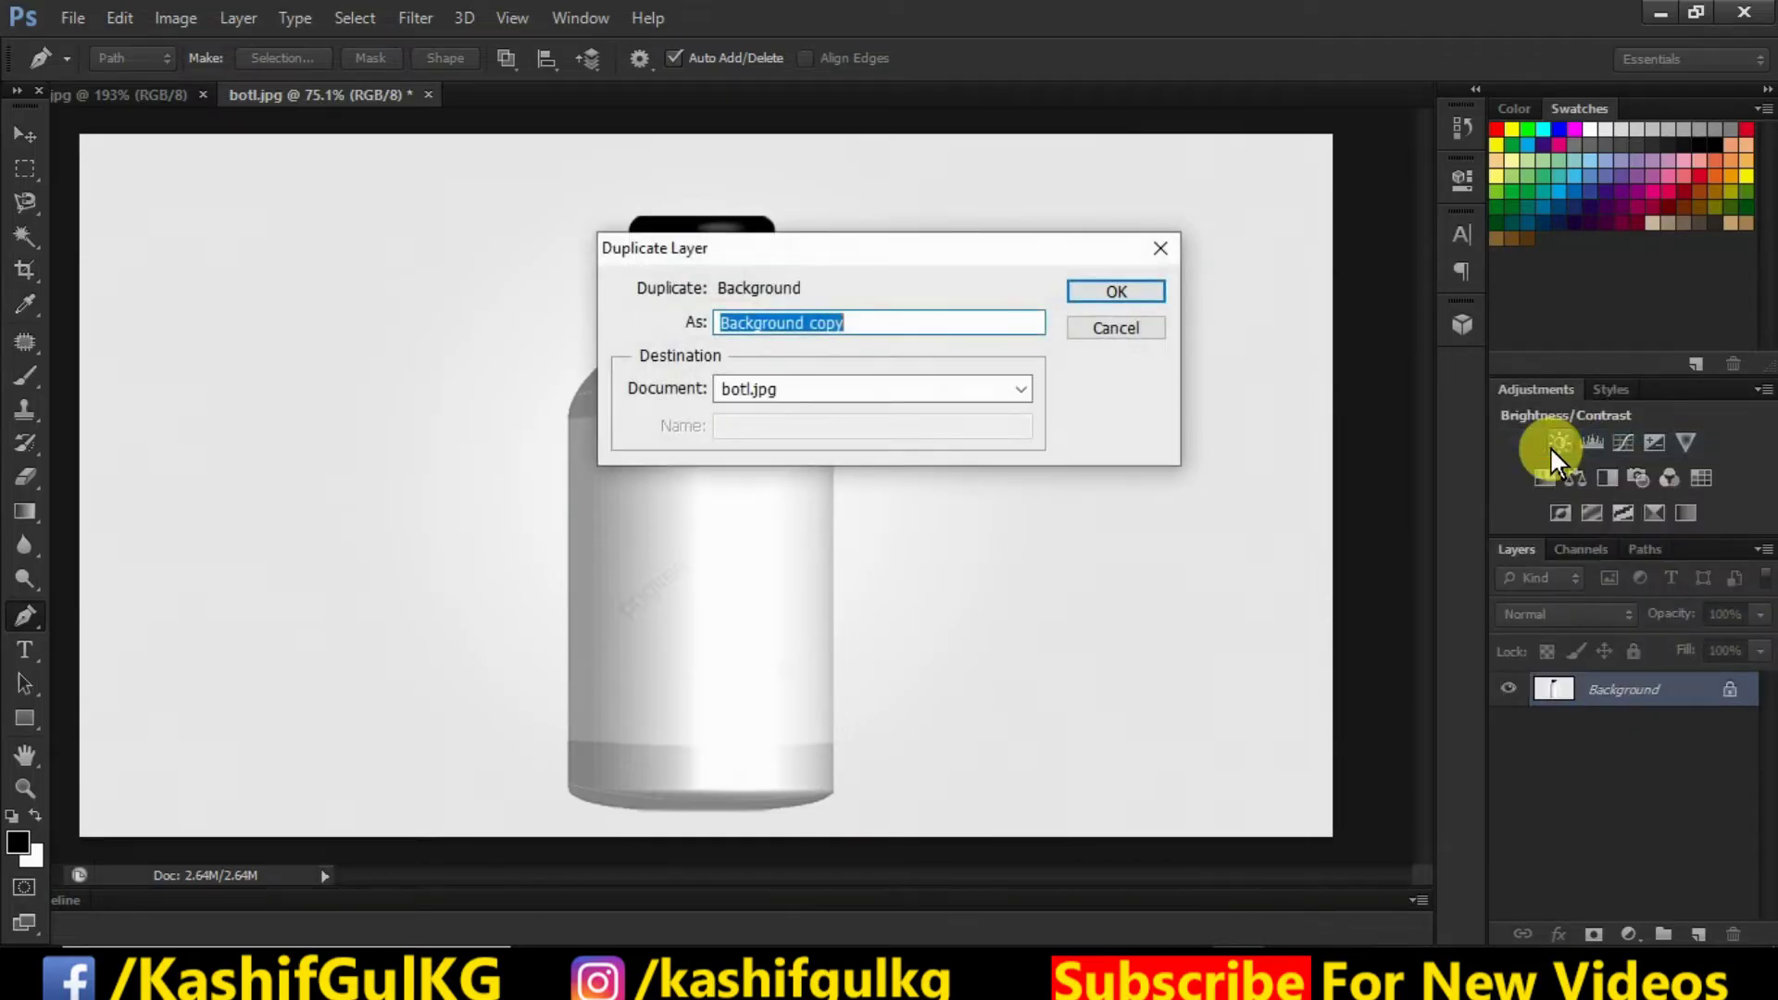
pyautogui.click(1116, 294)
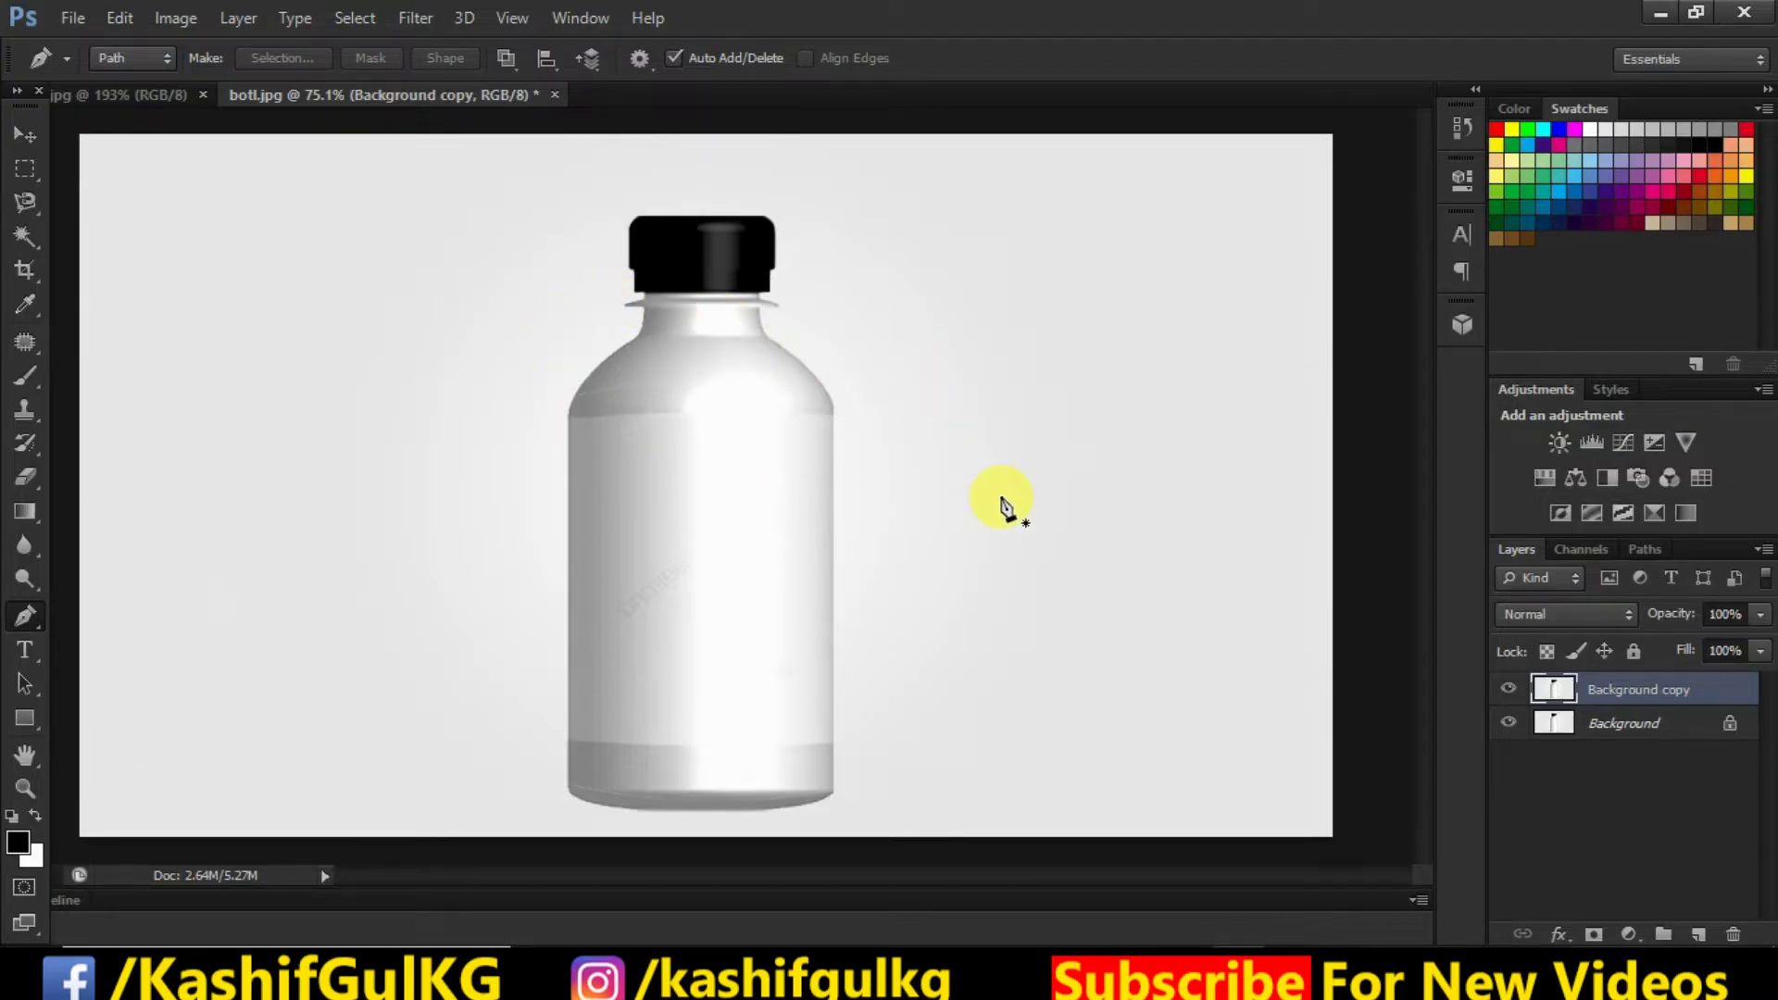
pyautogui.click(135, 93)
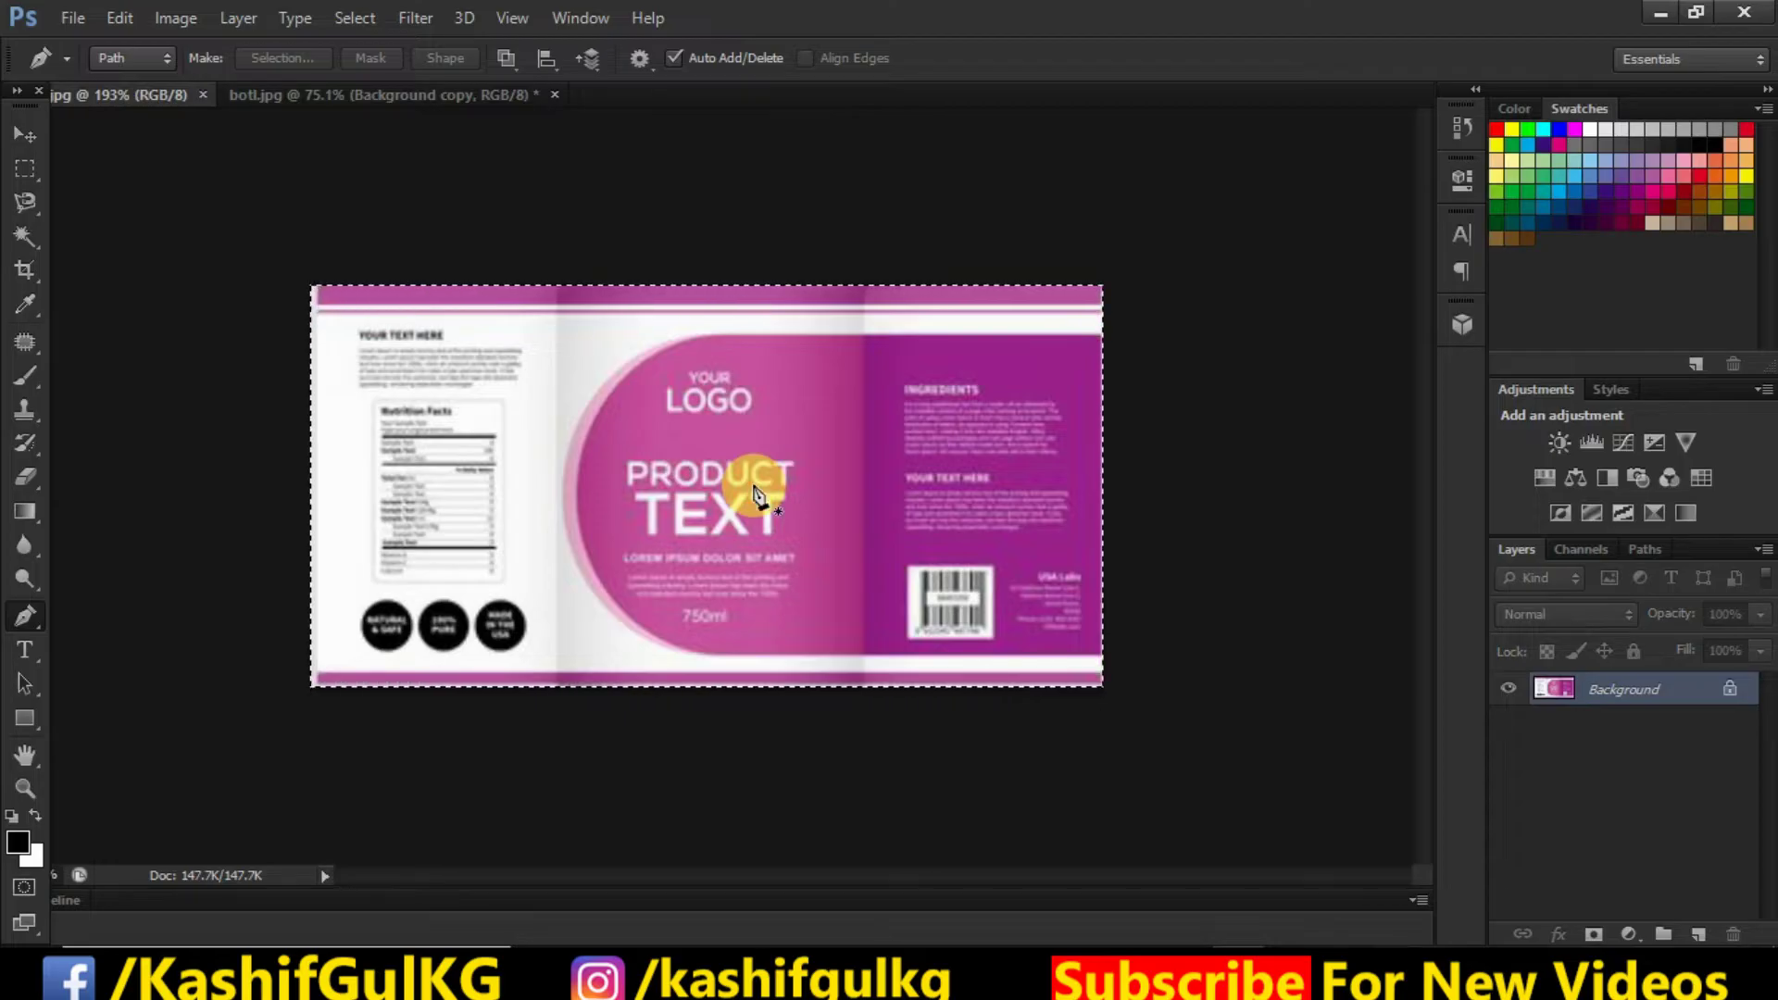
# Paste the purple label into botl.jpg as Layer 1 and commit its roughly 136% transform
pyautogui.click(420, 94)
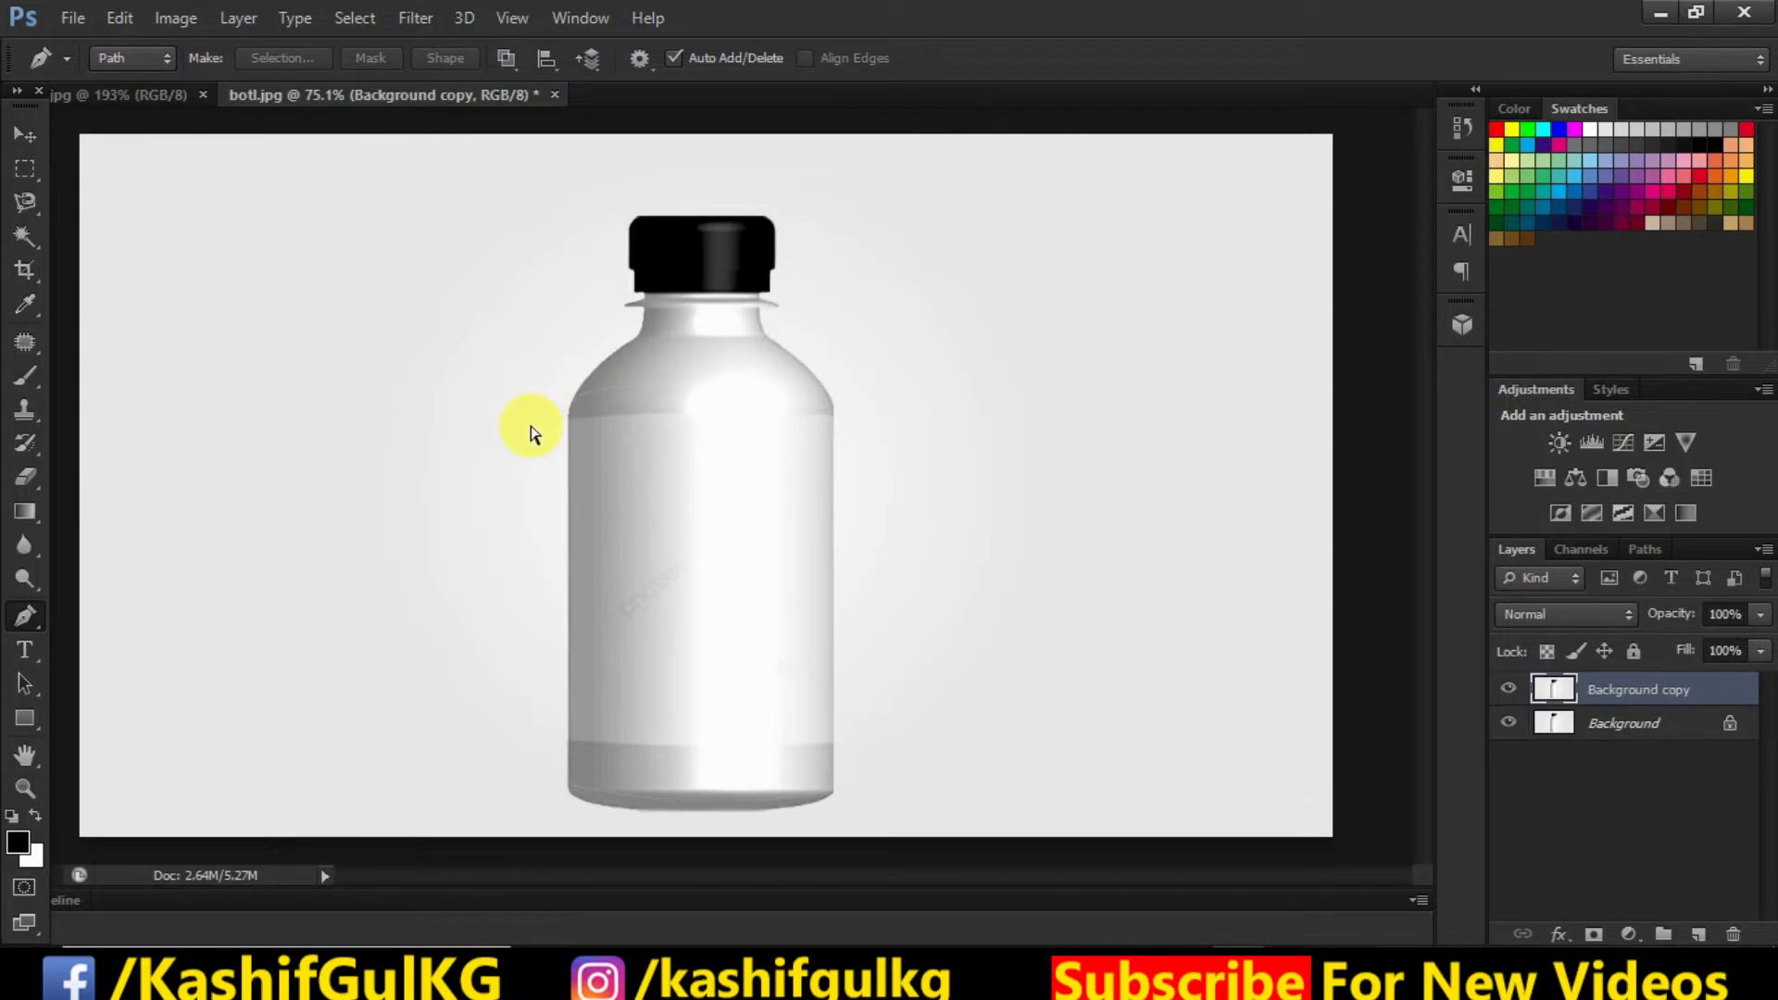
pyautogui.hotkey('ctrl', 'v')
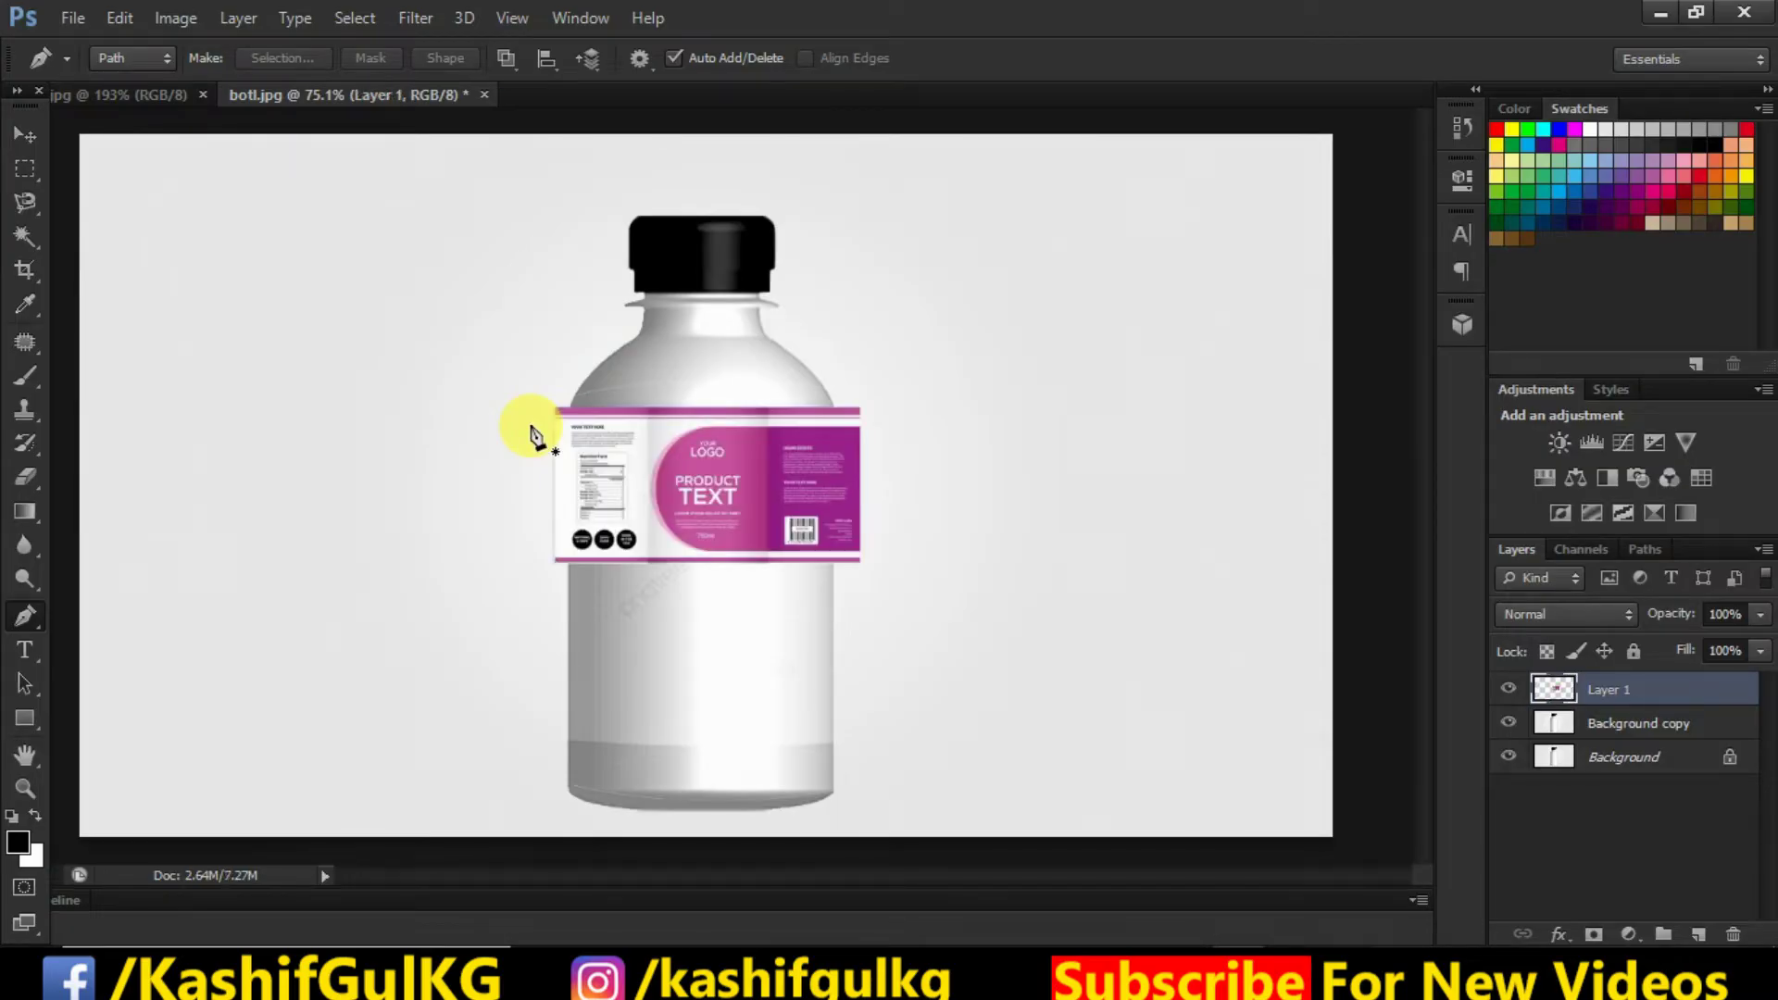
pyautogui.click(28, 136)
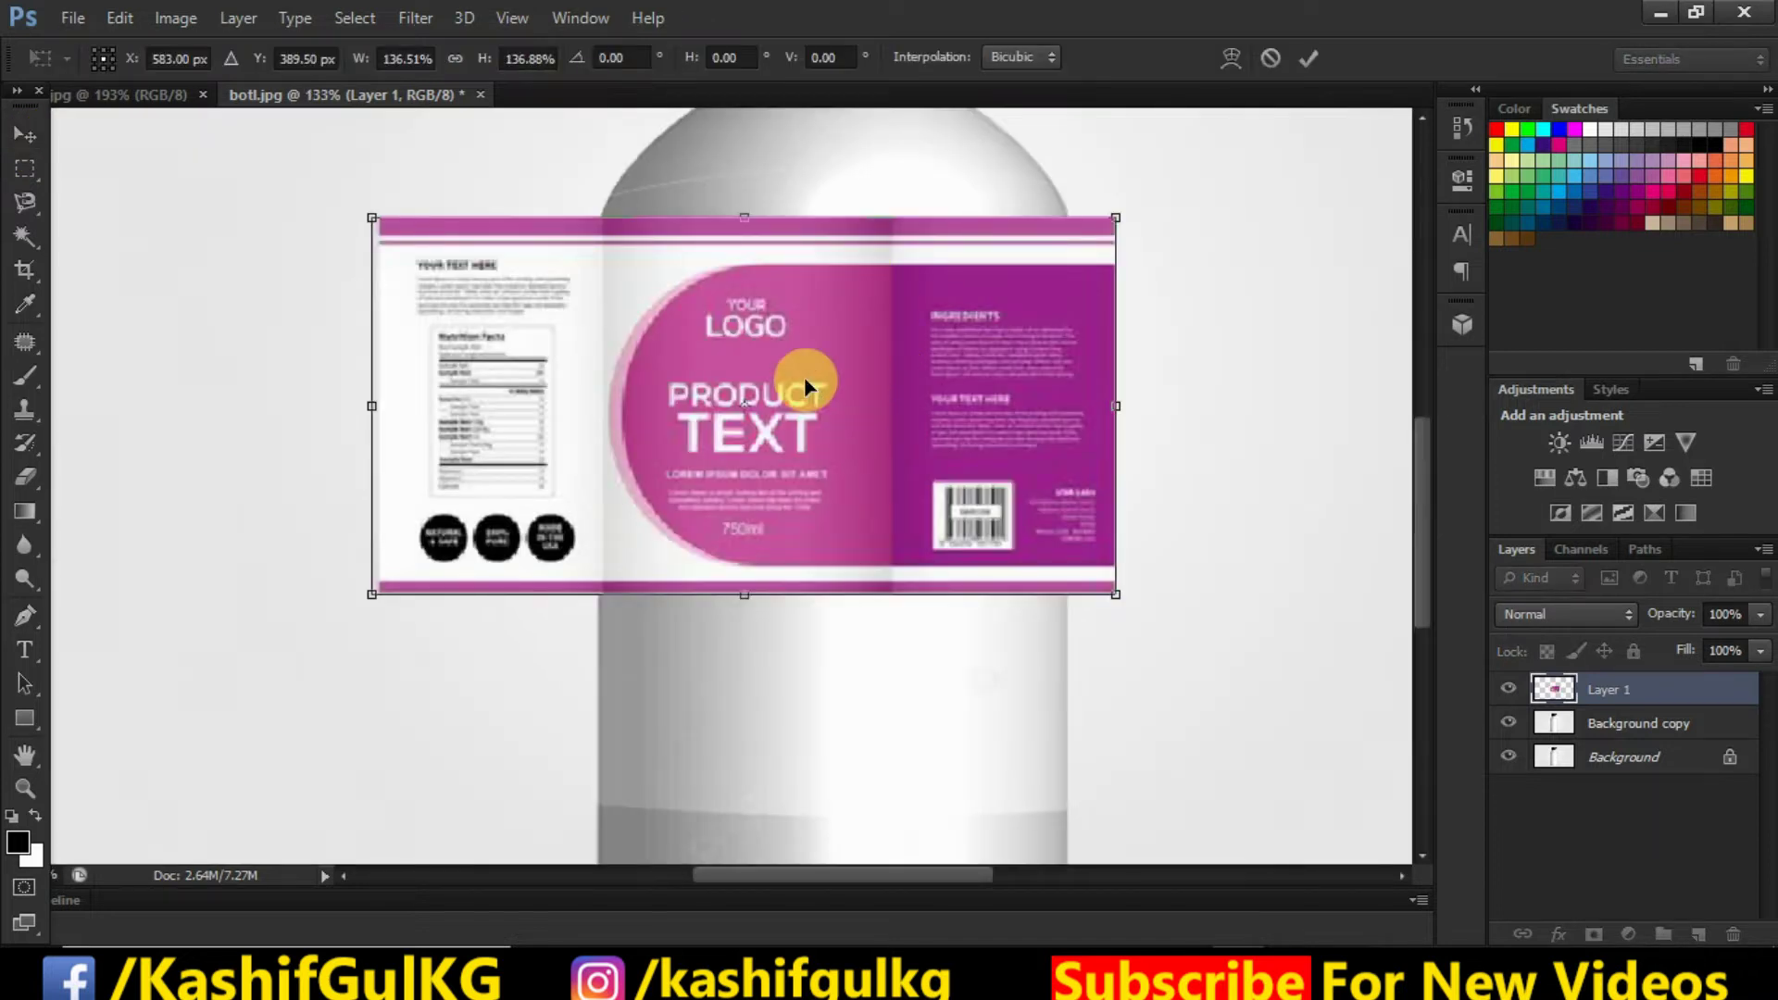
pyautogui.scroll(2, 804, 376)
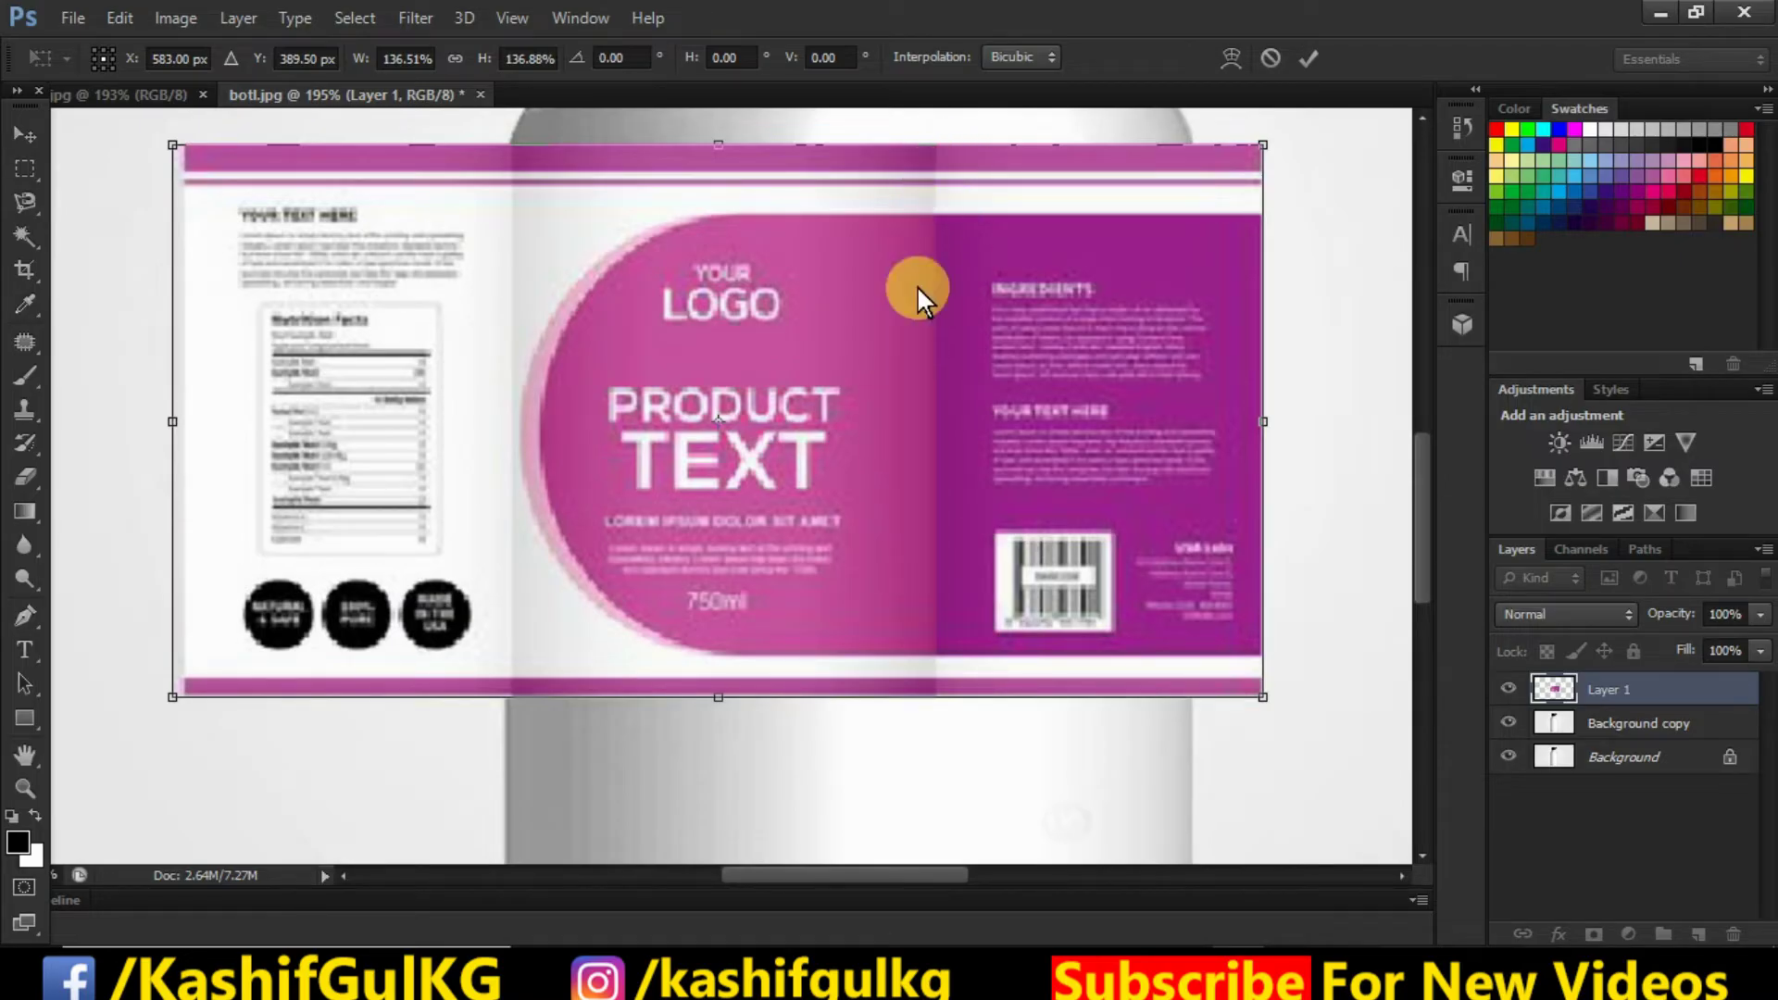
pyautogui.hotkey('ctrl', '1')
pyautogui.click(25, 135)
pyautogui.click(792, 381)
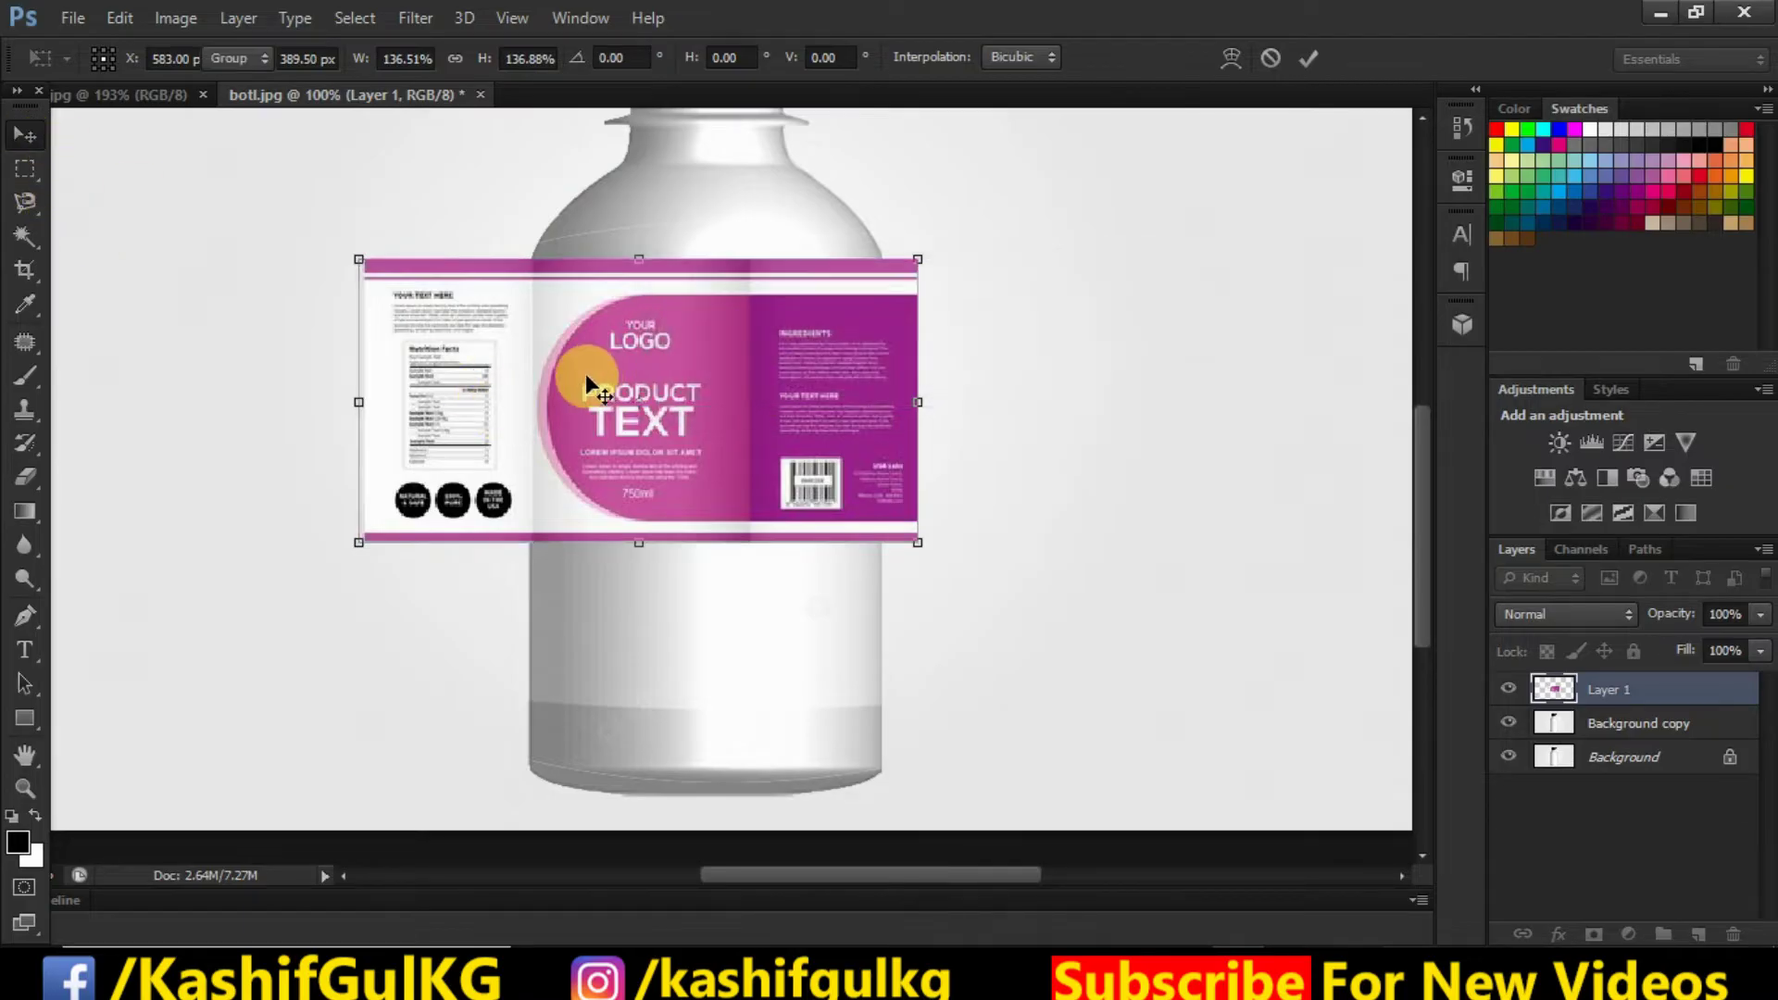
# Move the pasted label onto the centre of the bottle
pyautogui.moveTo(602, 368)
pyautogui.mouseDown()
pyautogui.moveTo(1099, 569)
pyautogui.moveTo(1093, 533)
pyautogui.mouseUp()
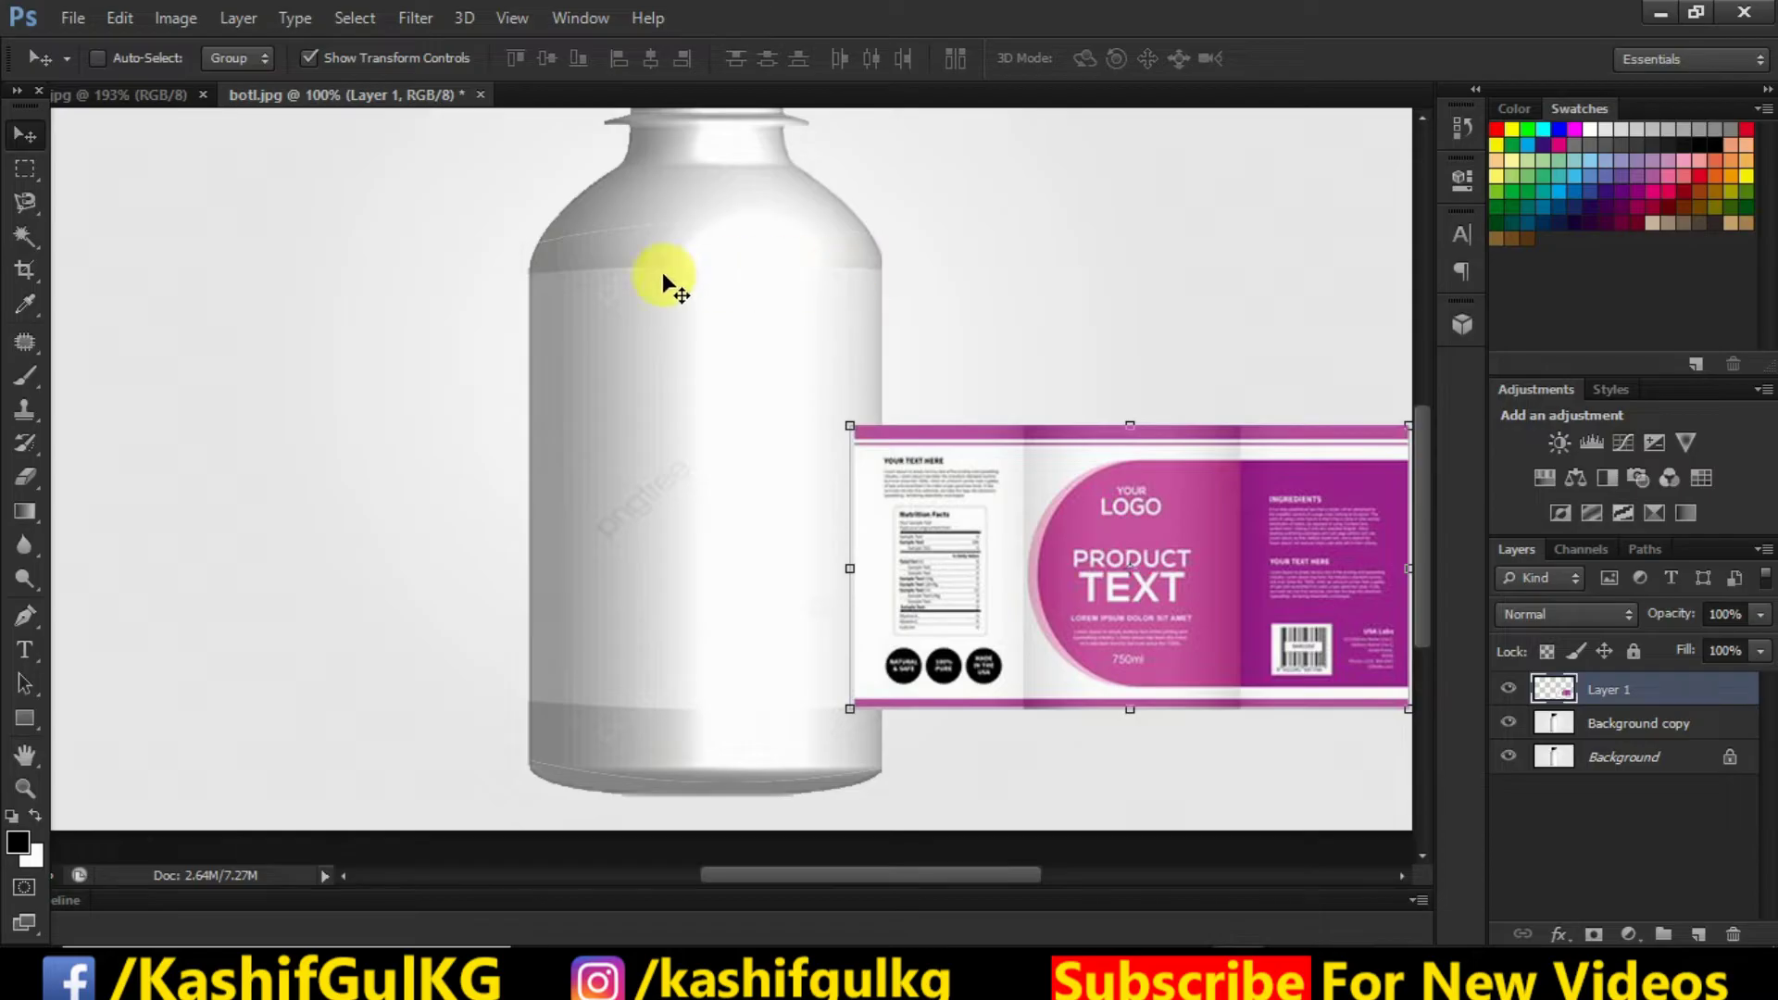
pyautogui.moveTo(1152, 580); pyautogui.dragTo(685, 541)
pyautogui.scroll(2, 685, 540)
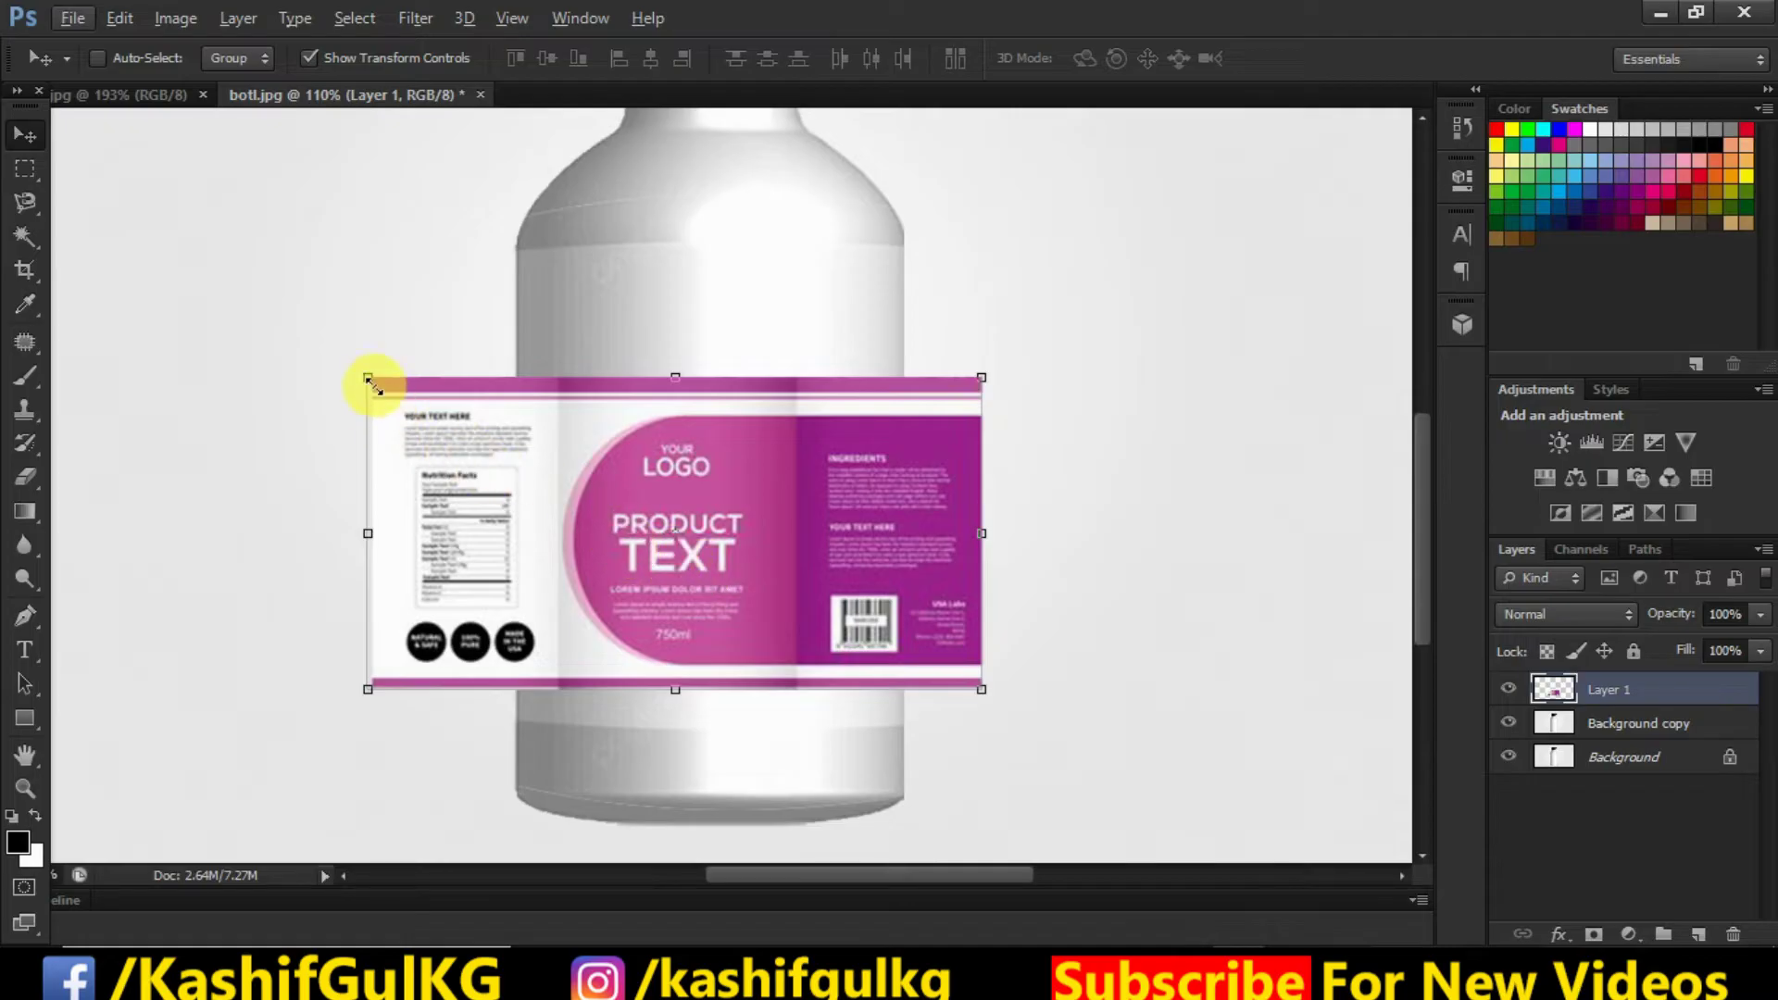
# Scale the label to about 155% across the bottle and place Layer 1 below Background copy
pyautogui.moveTo(321, 340)
pyautogui.mouseDown()
pyautogui.moveTo(287, 310)
pyautogui.moveTo(309, 317)
pyautogui.mouseUp()
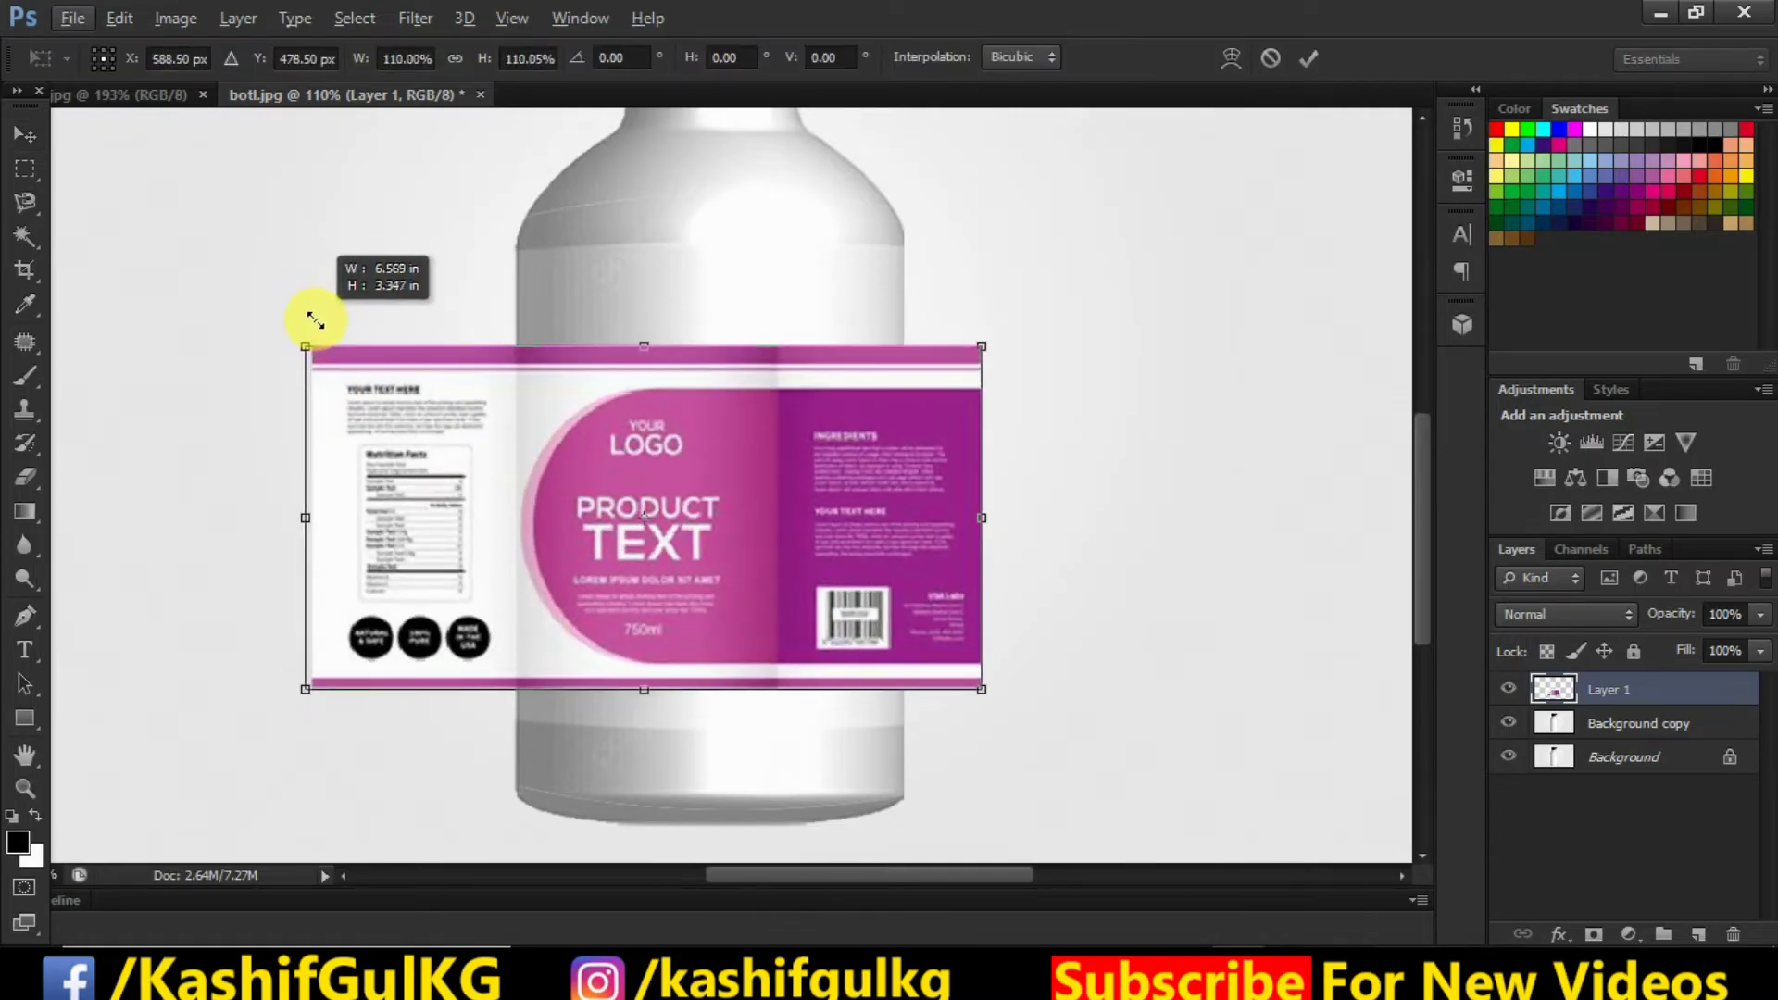
pyautogui.moveTo(983, 346); pyautogui.dragTo(1152, 218)
pyautogui.moveTo(304, 254); pyautogui.dragTo(284, 244)
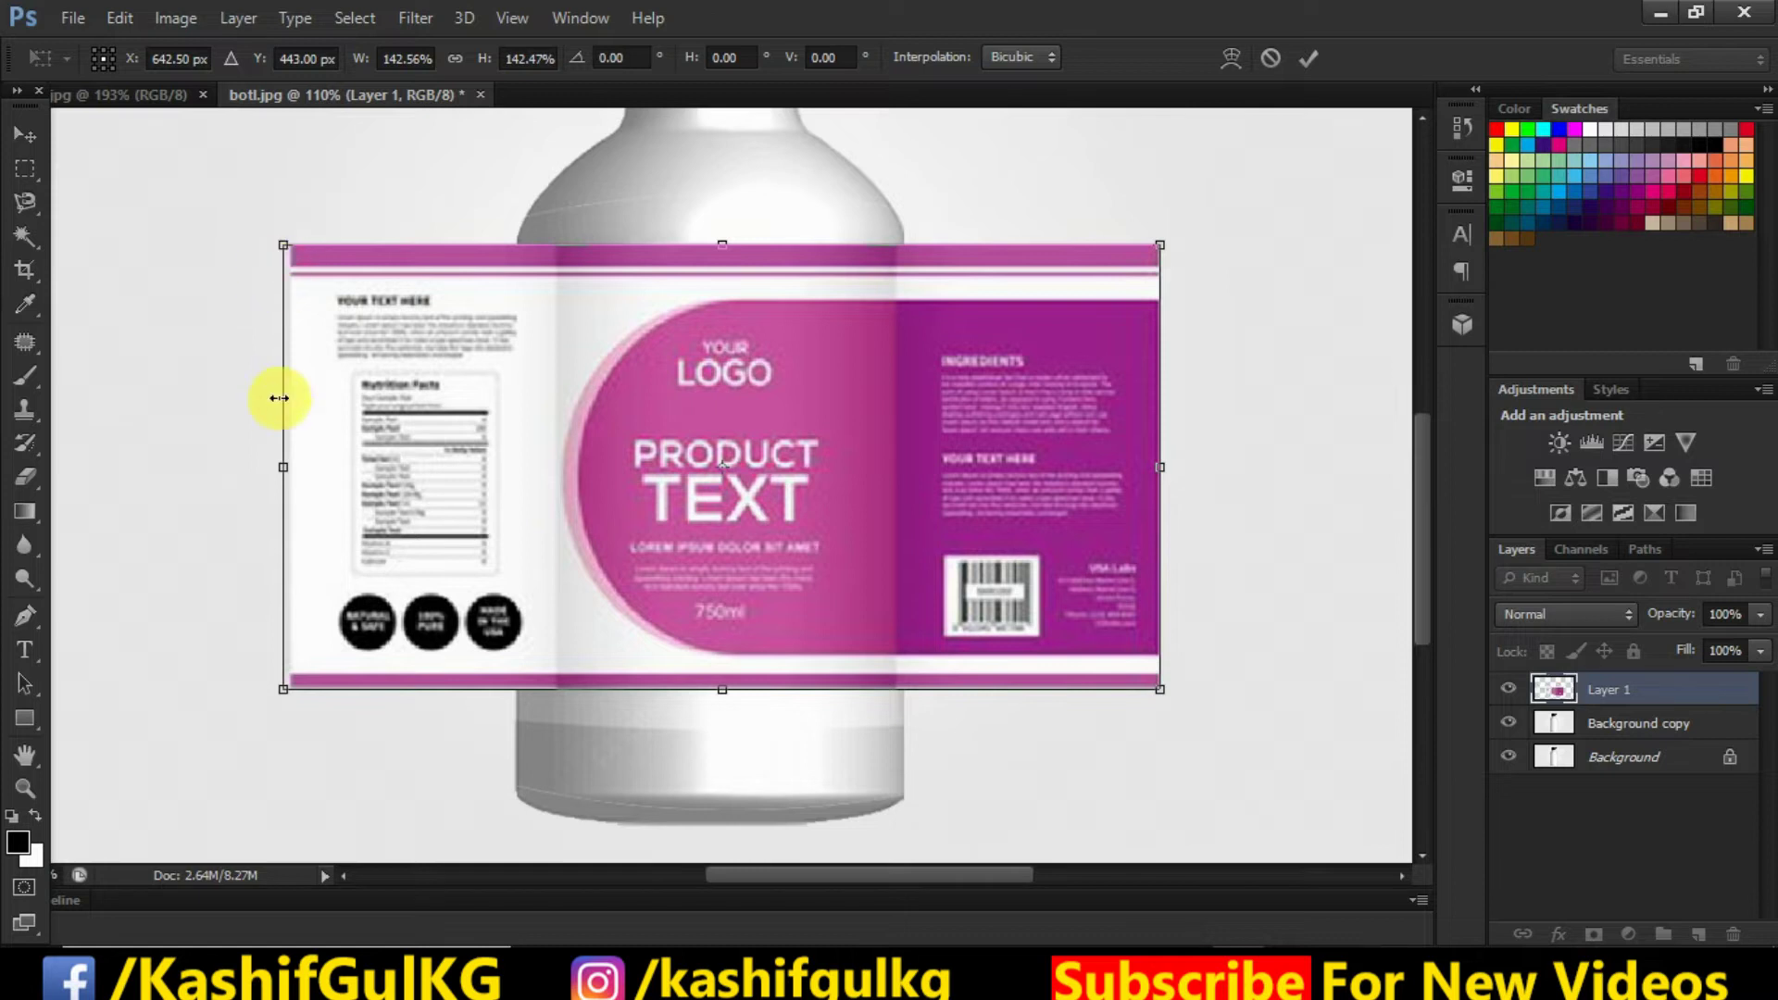
pyautogui.moveTo(281, 692); pyautogui.dragTo(234, 741)
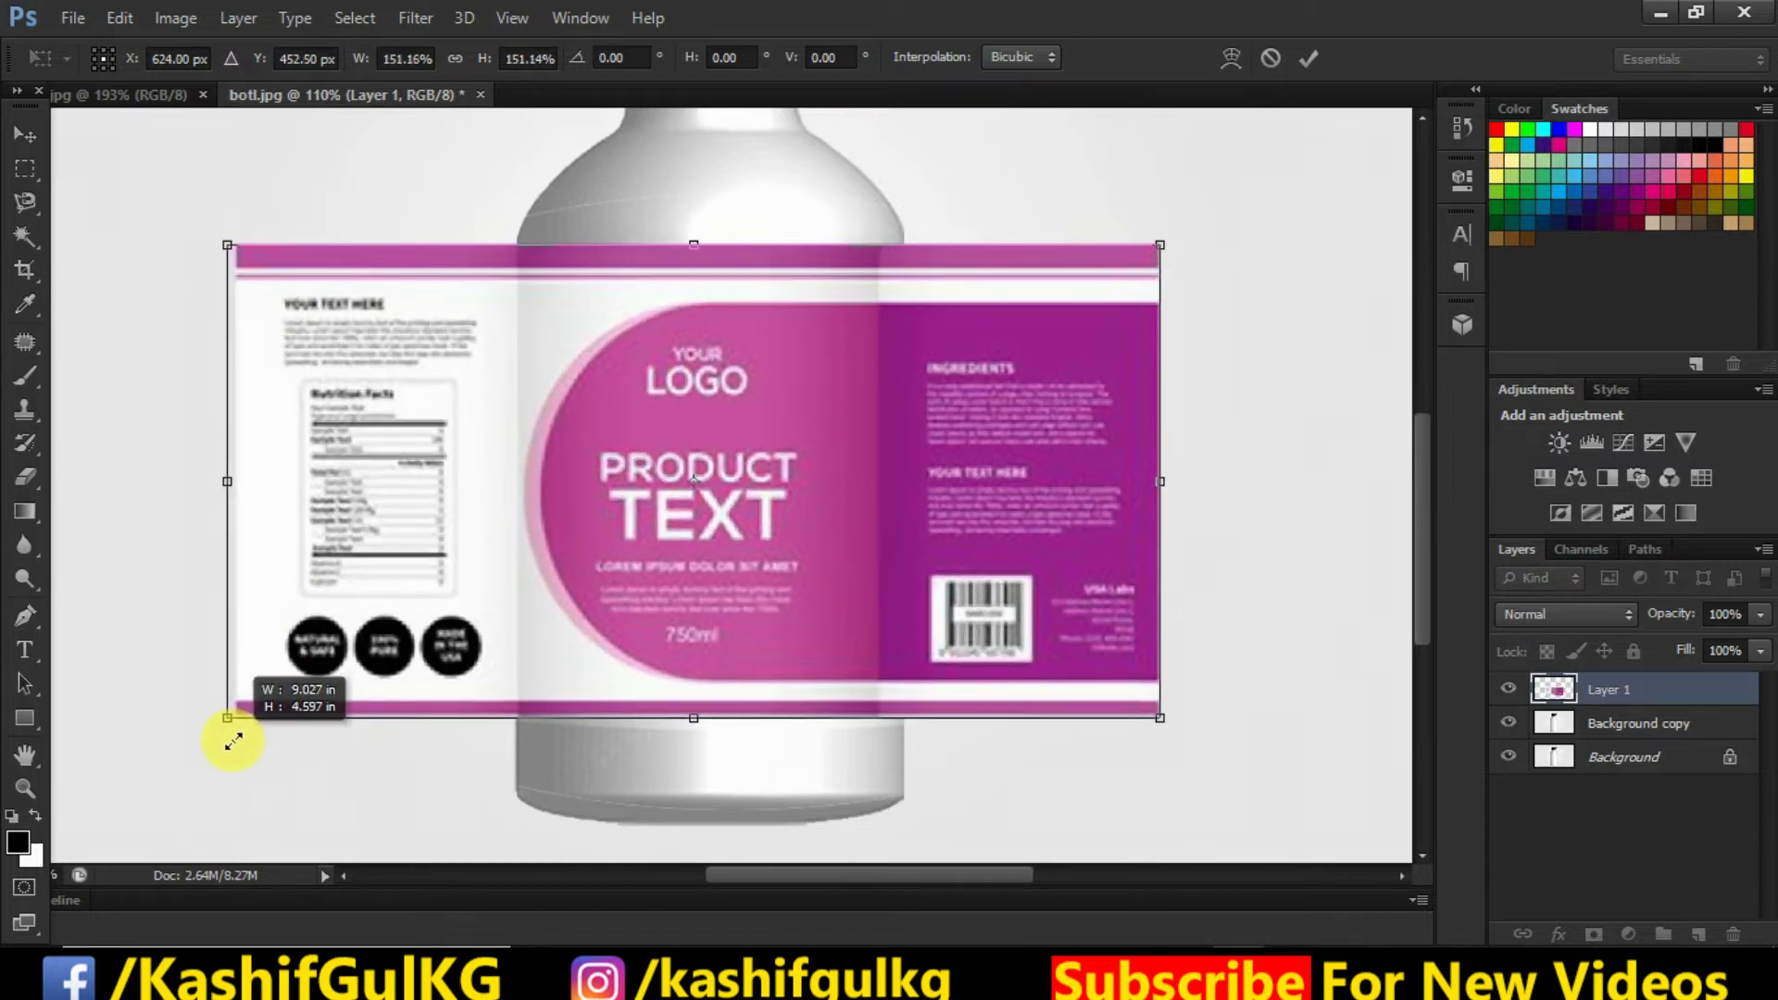
pyautogui.moveTo(1159, 718); pyautogui.dragTo(1176, 741)
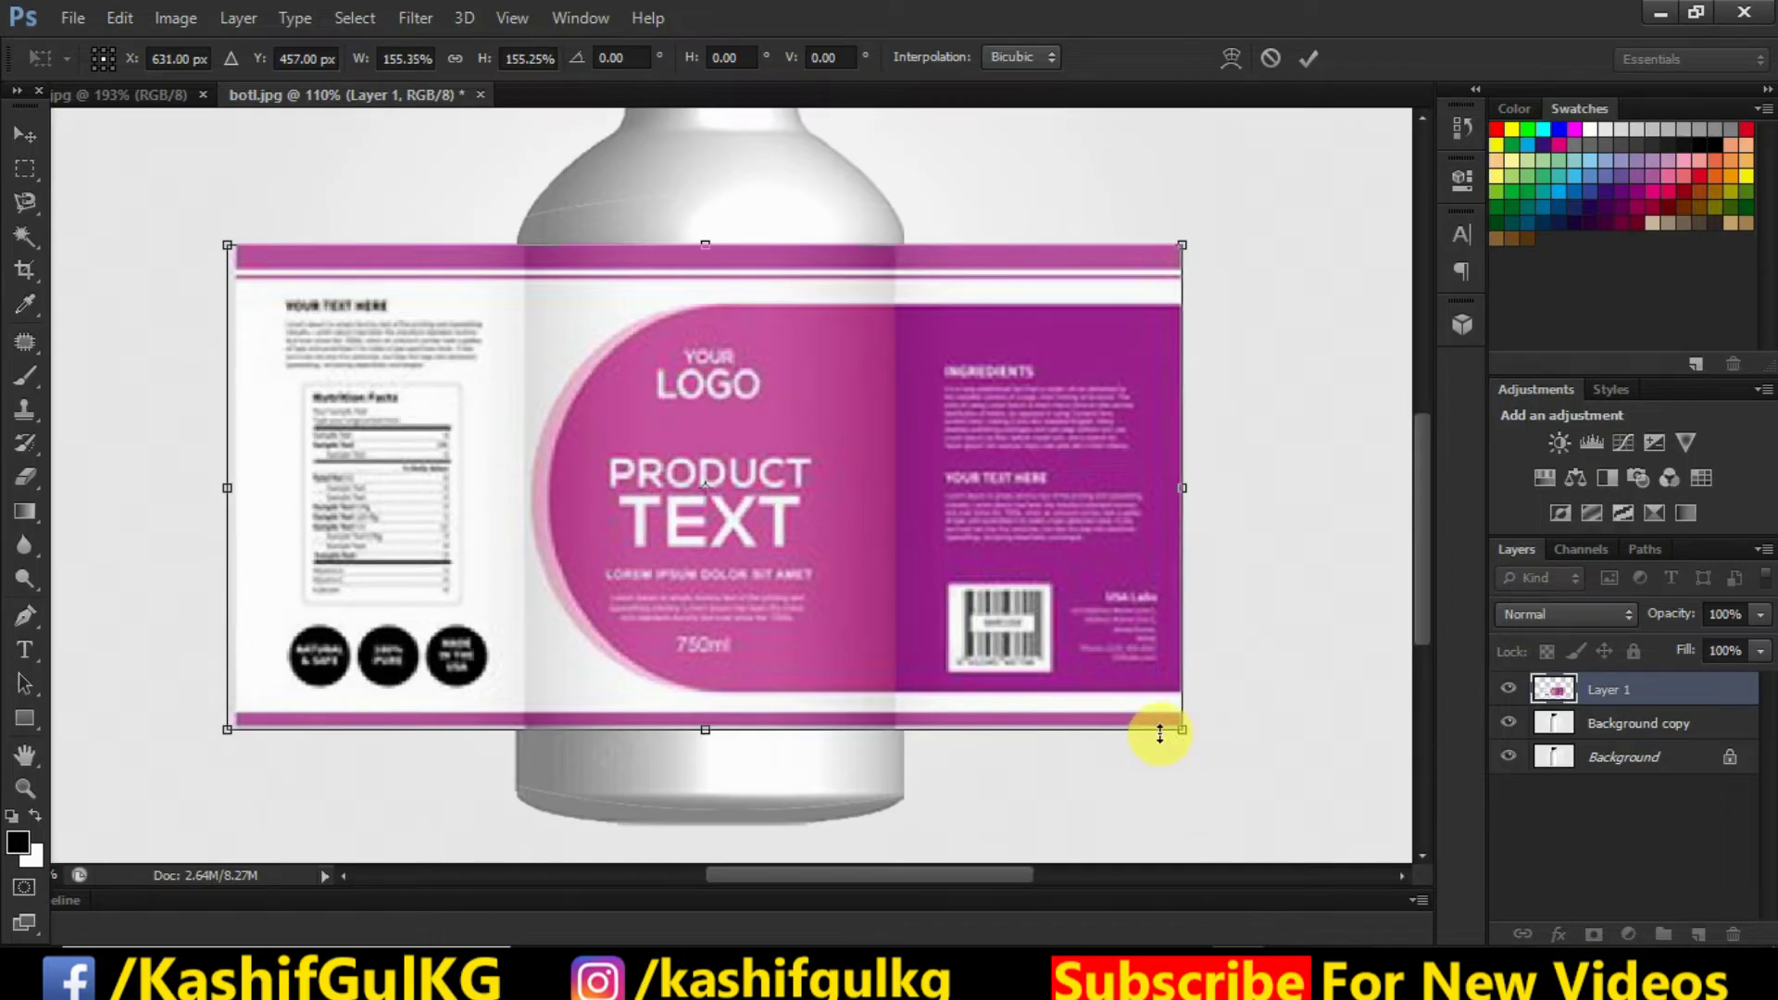
pyautogui.click(1307, 57)
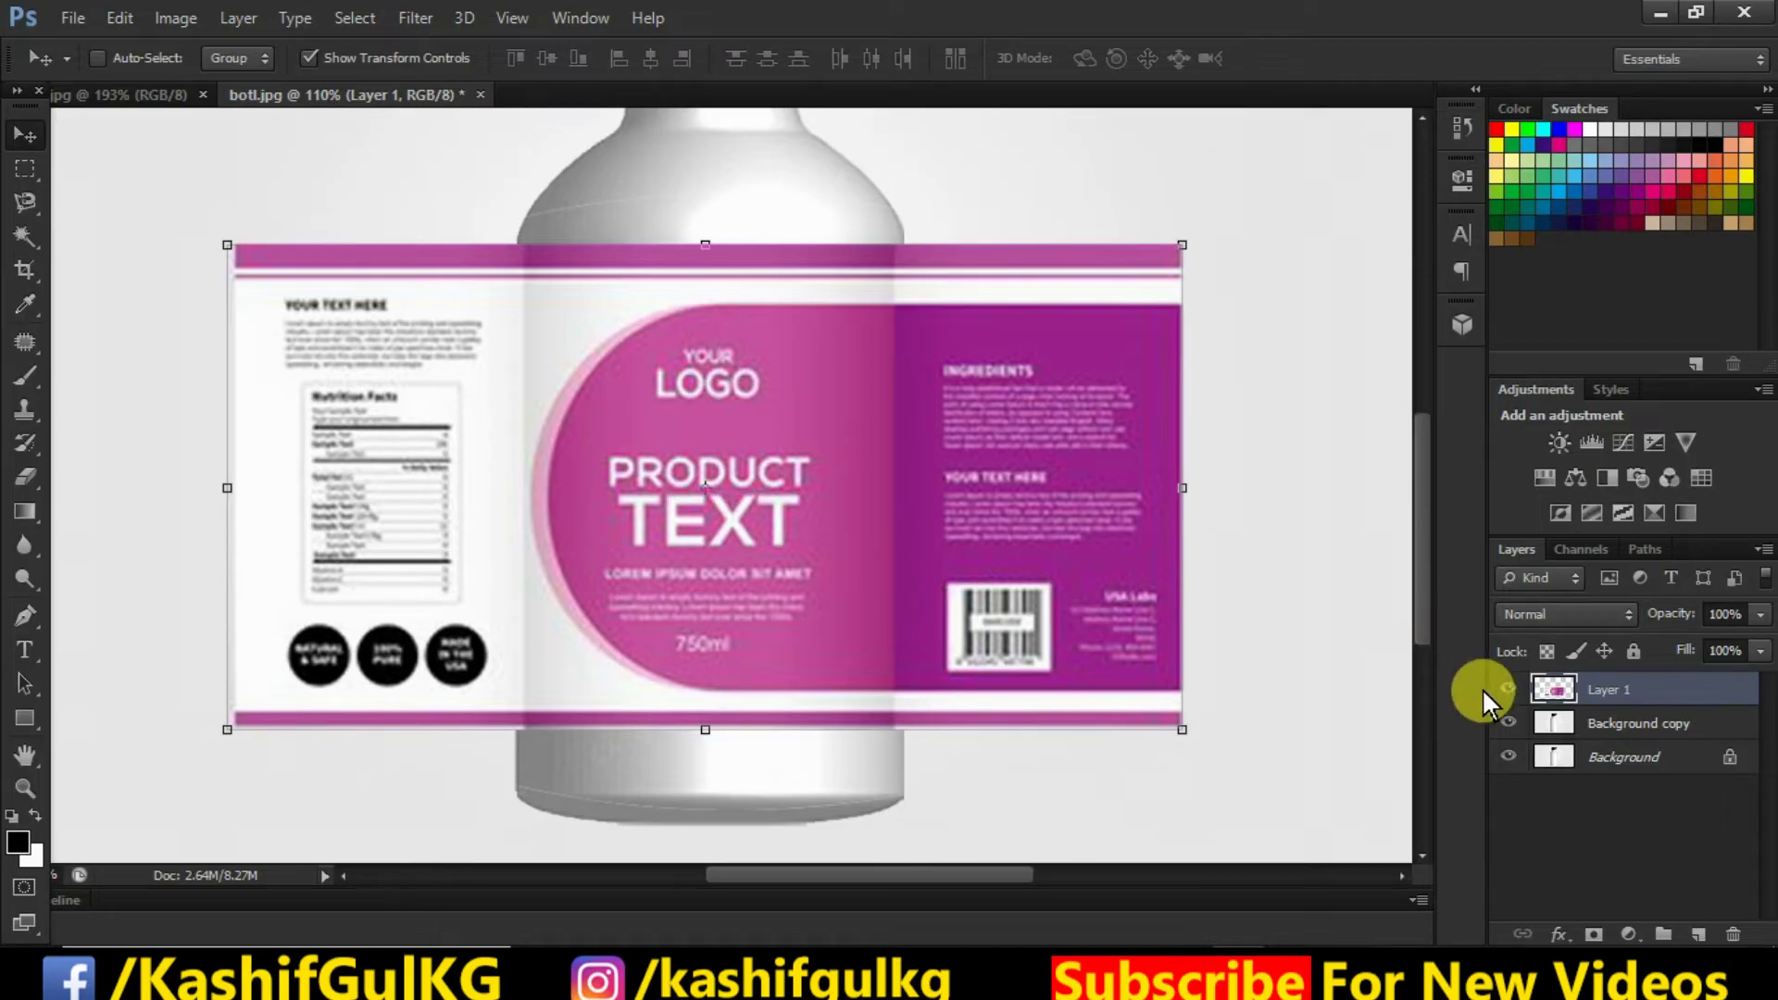
pyautogui.moveTo(1597, 701); pyautogui.dragTo(1601, 734)
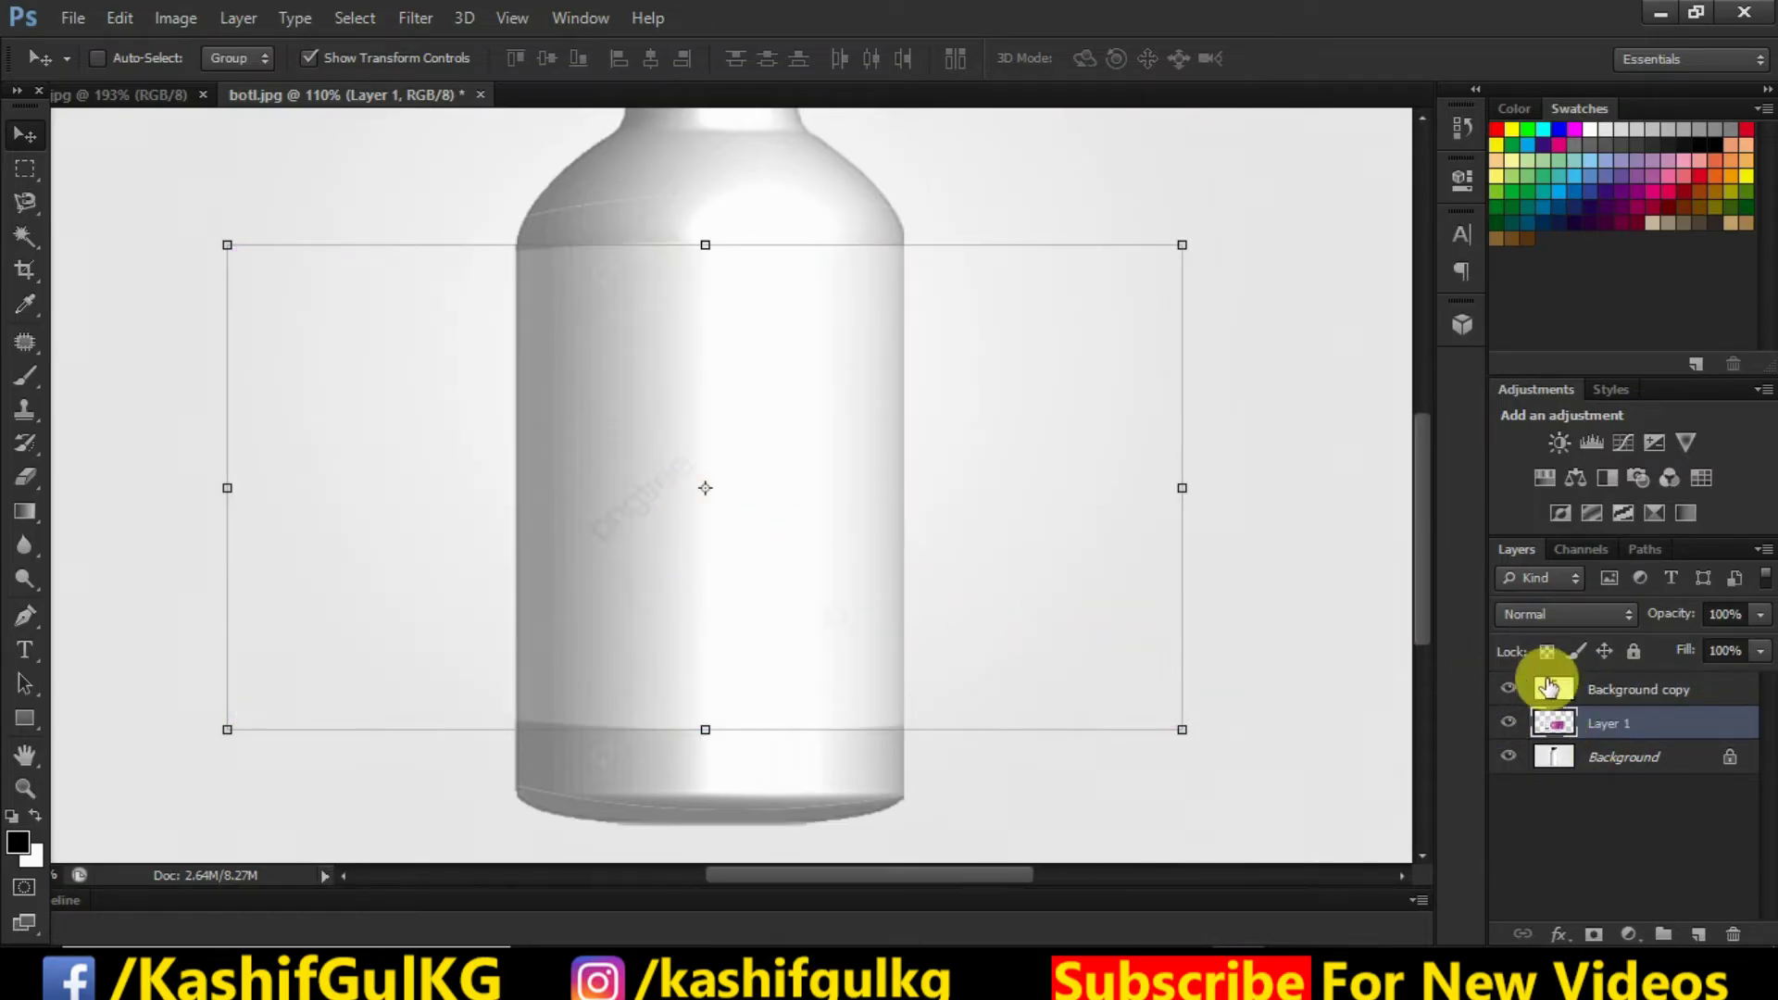
# Select the Background copy layer and pick the Pen tool in Path mode
pyautogui.click(1607, 693)
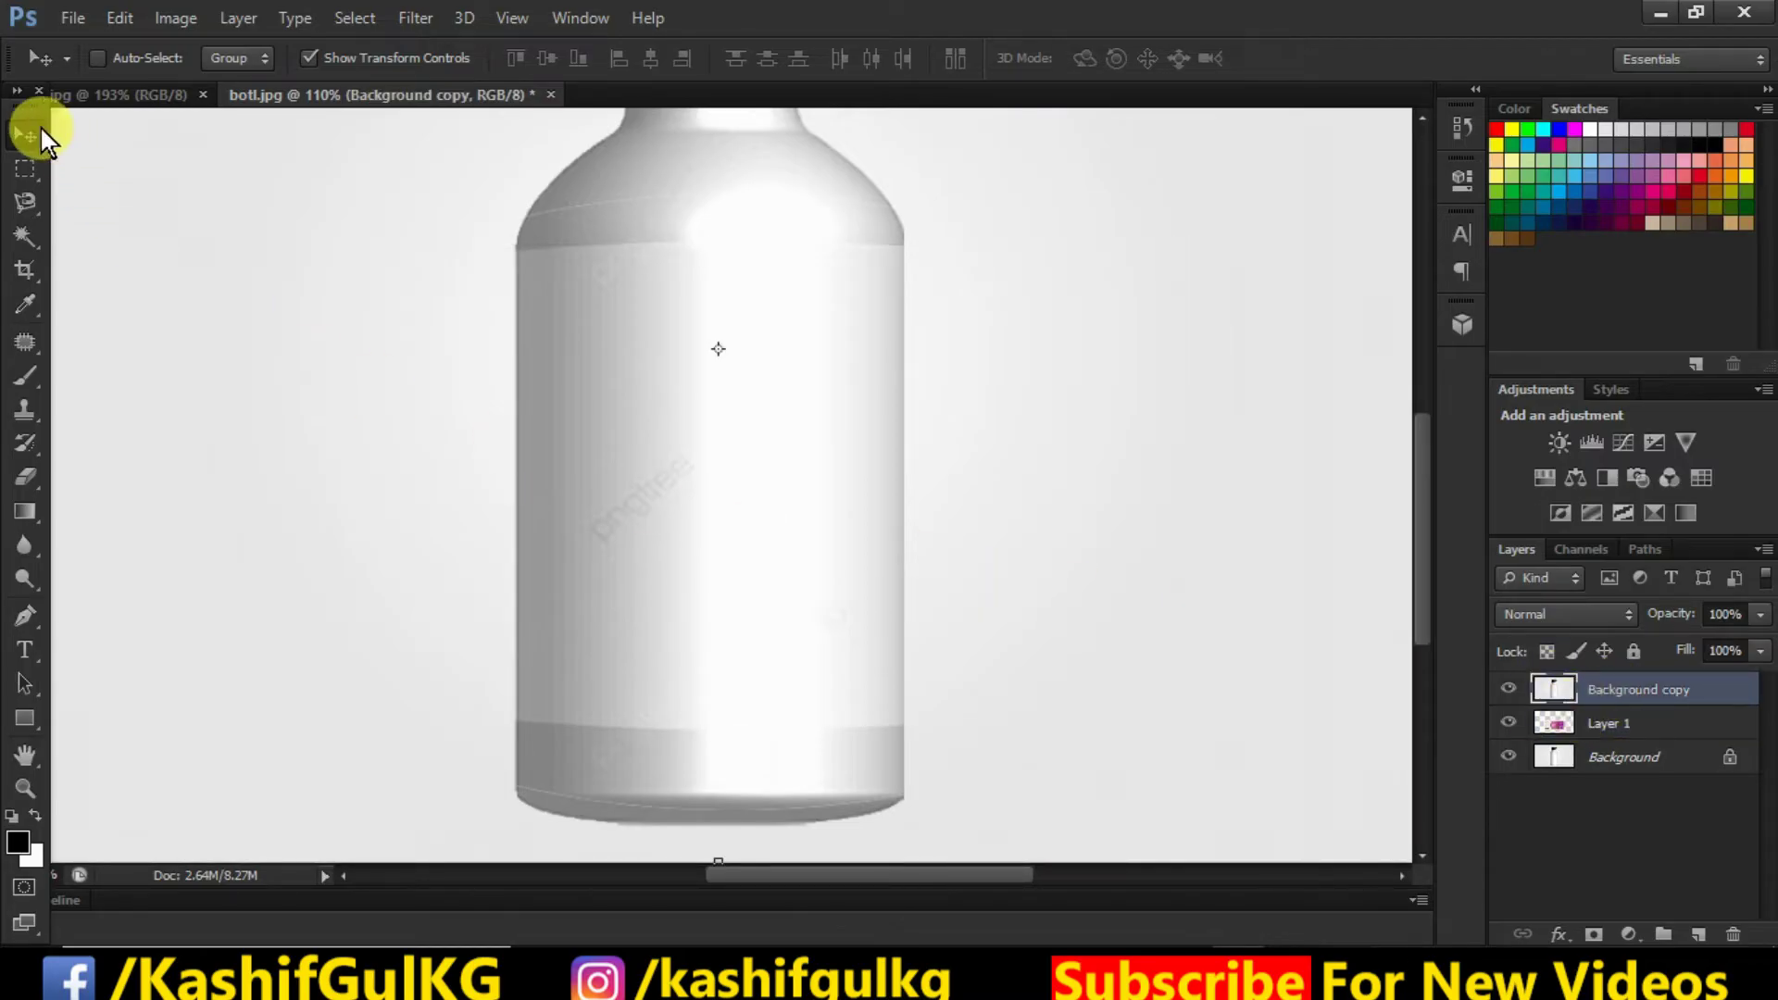
pyautogui.click(27, 616)
pyautogui.scroll(1, 838, 293)
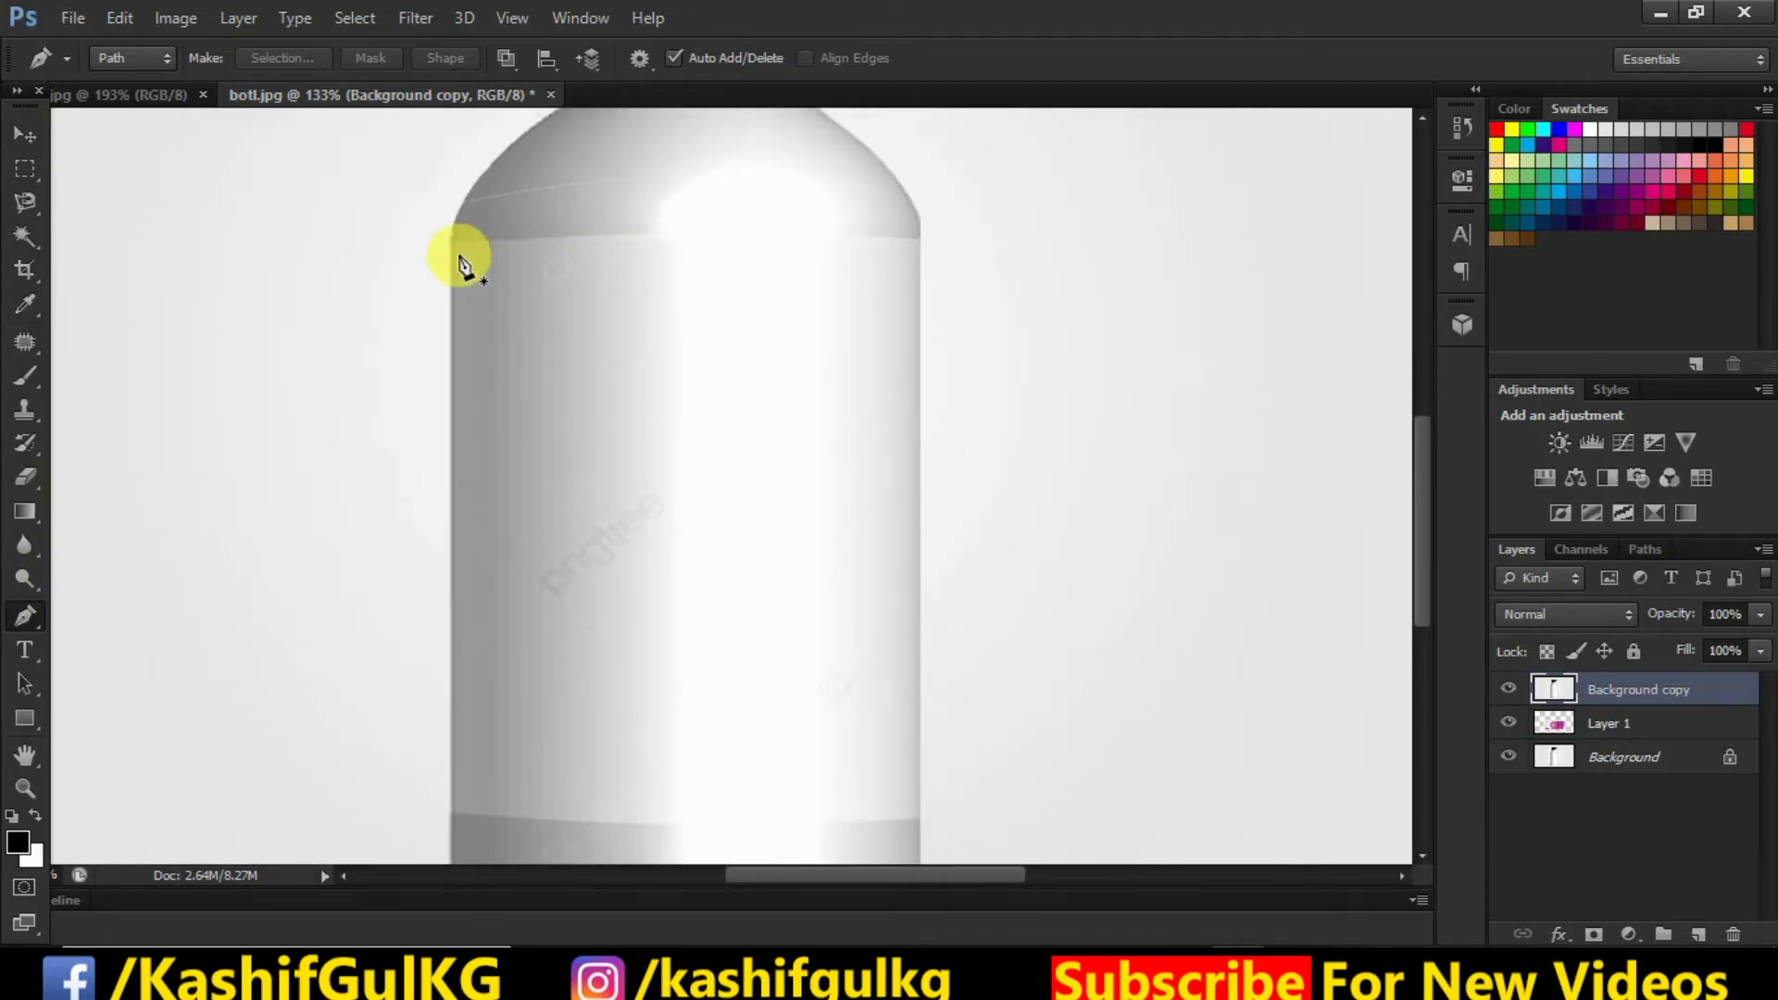
# Anchor the path at the bottle's right and left shoulders, curving it along the top edge
pyautogui.scroll(3, 893, 210)
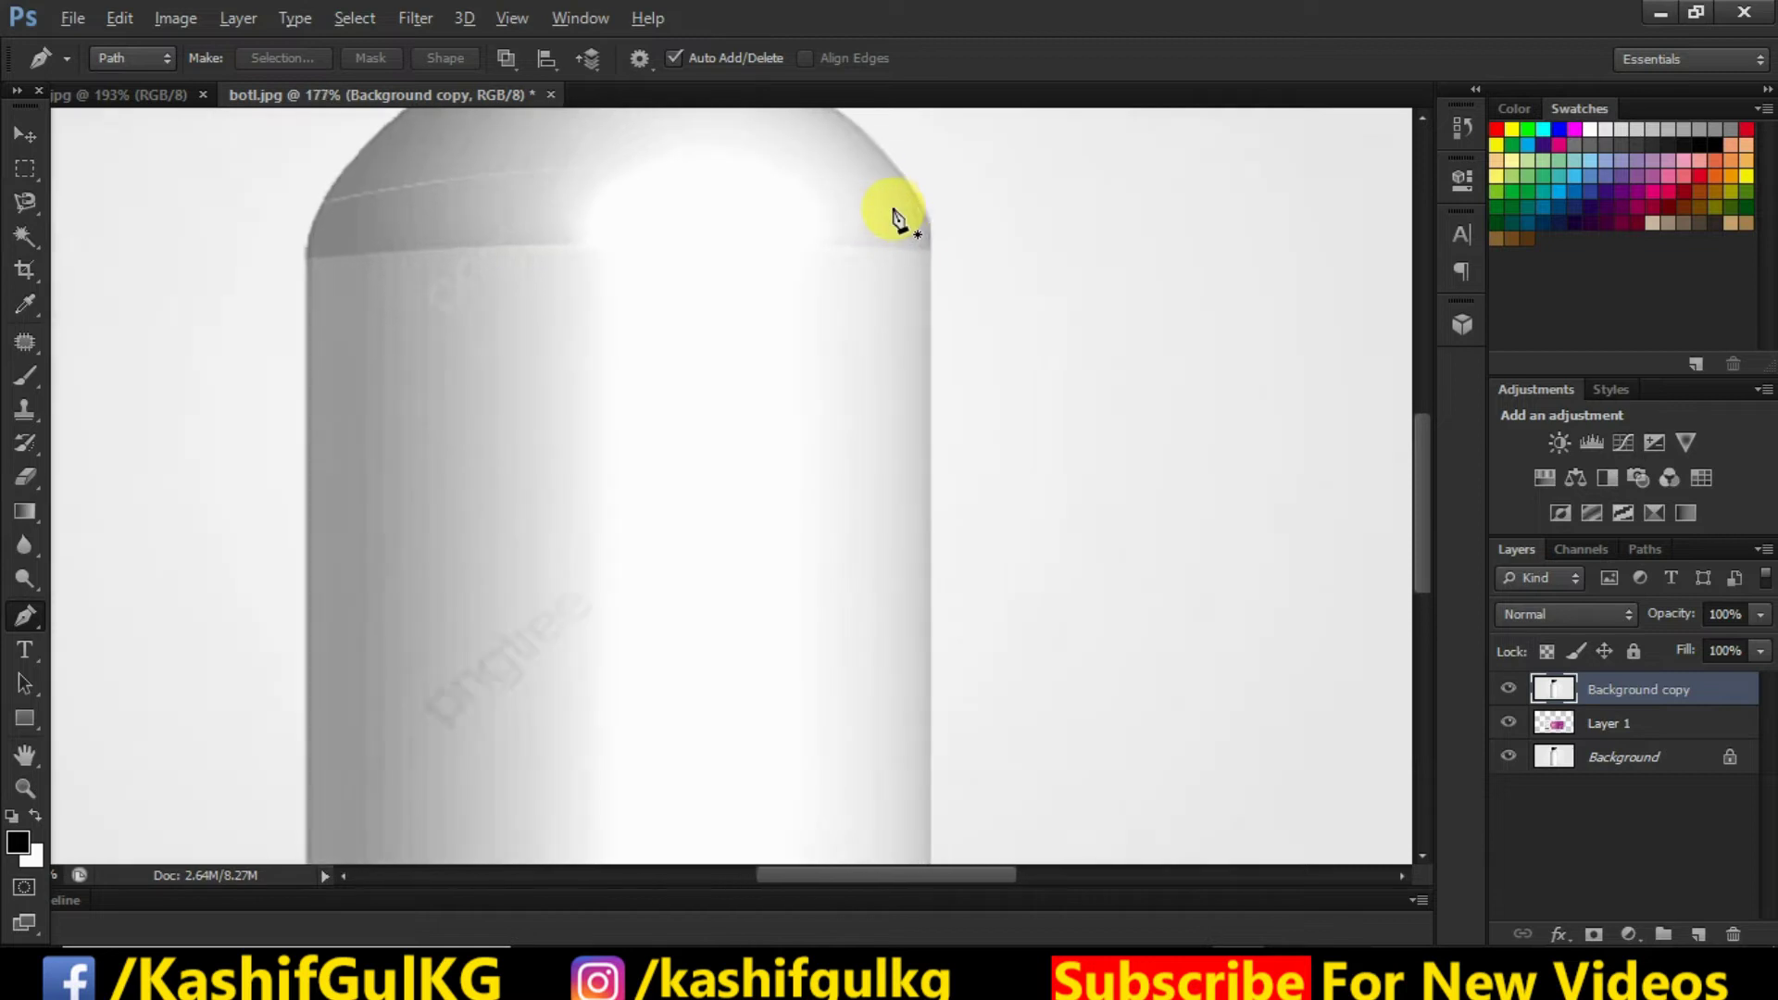
pyautogui.scroll(2, 943, 278)
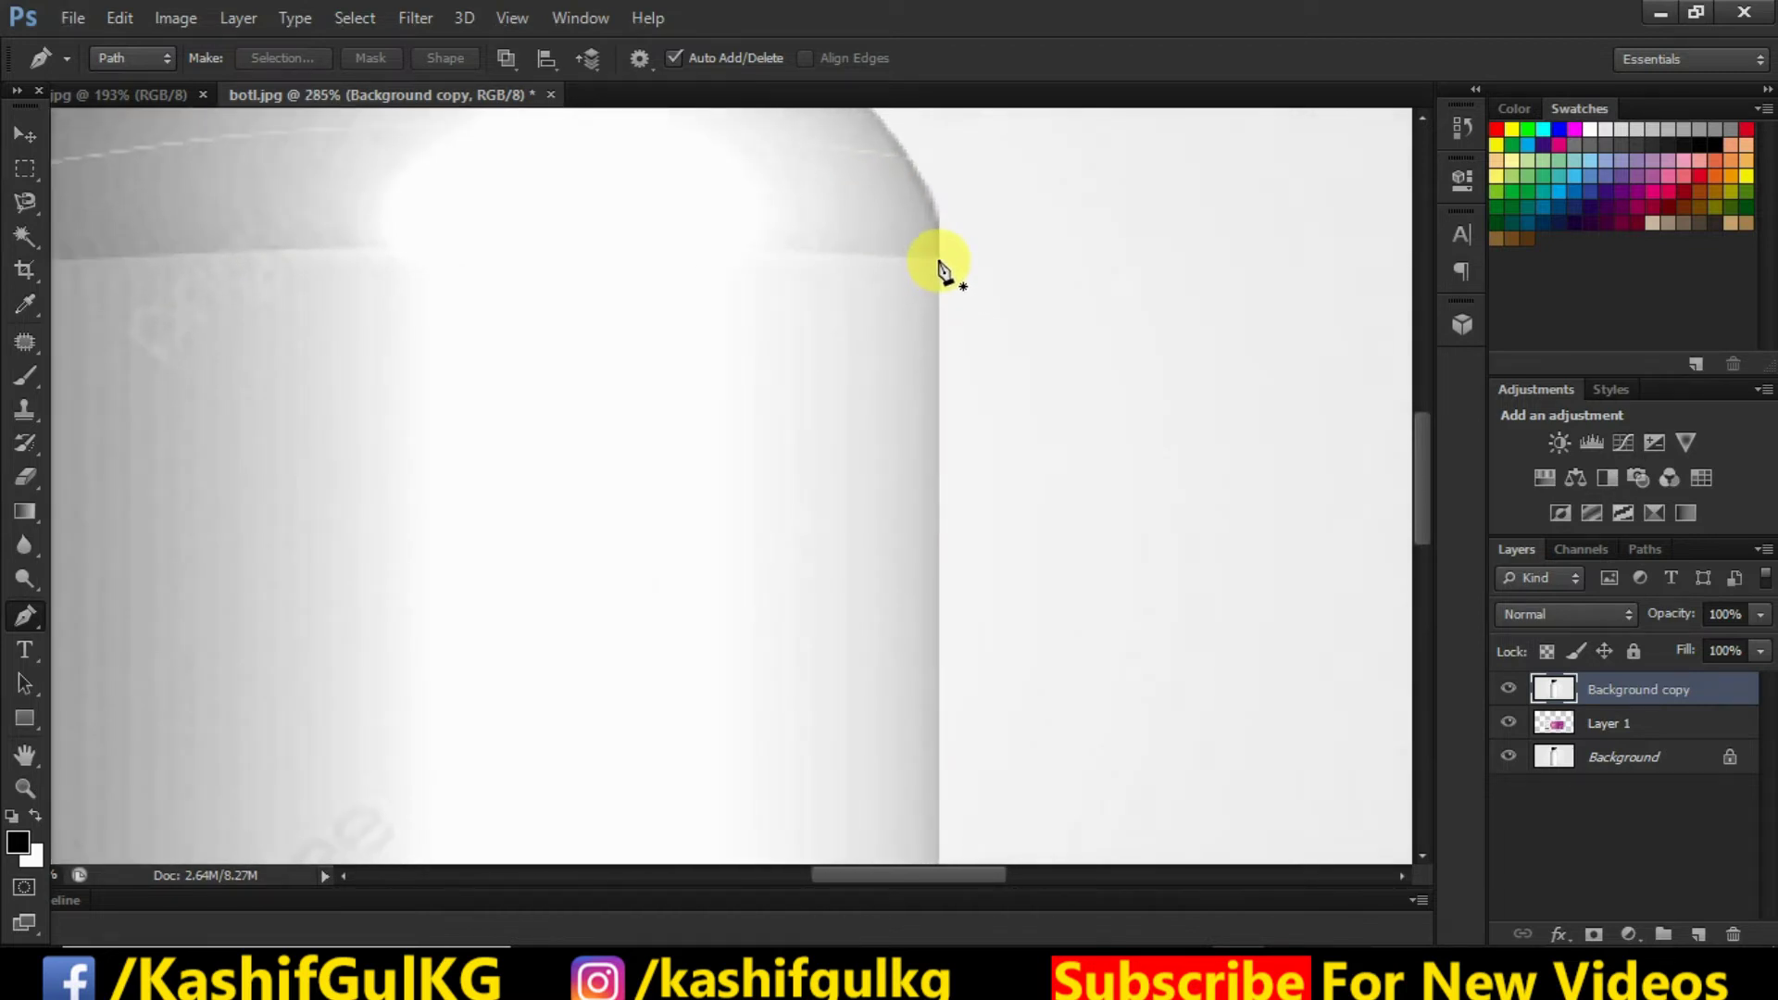
pyautogui.click(940, 266)
pyautogui.scroll(-2, 940, 268)
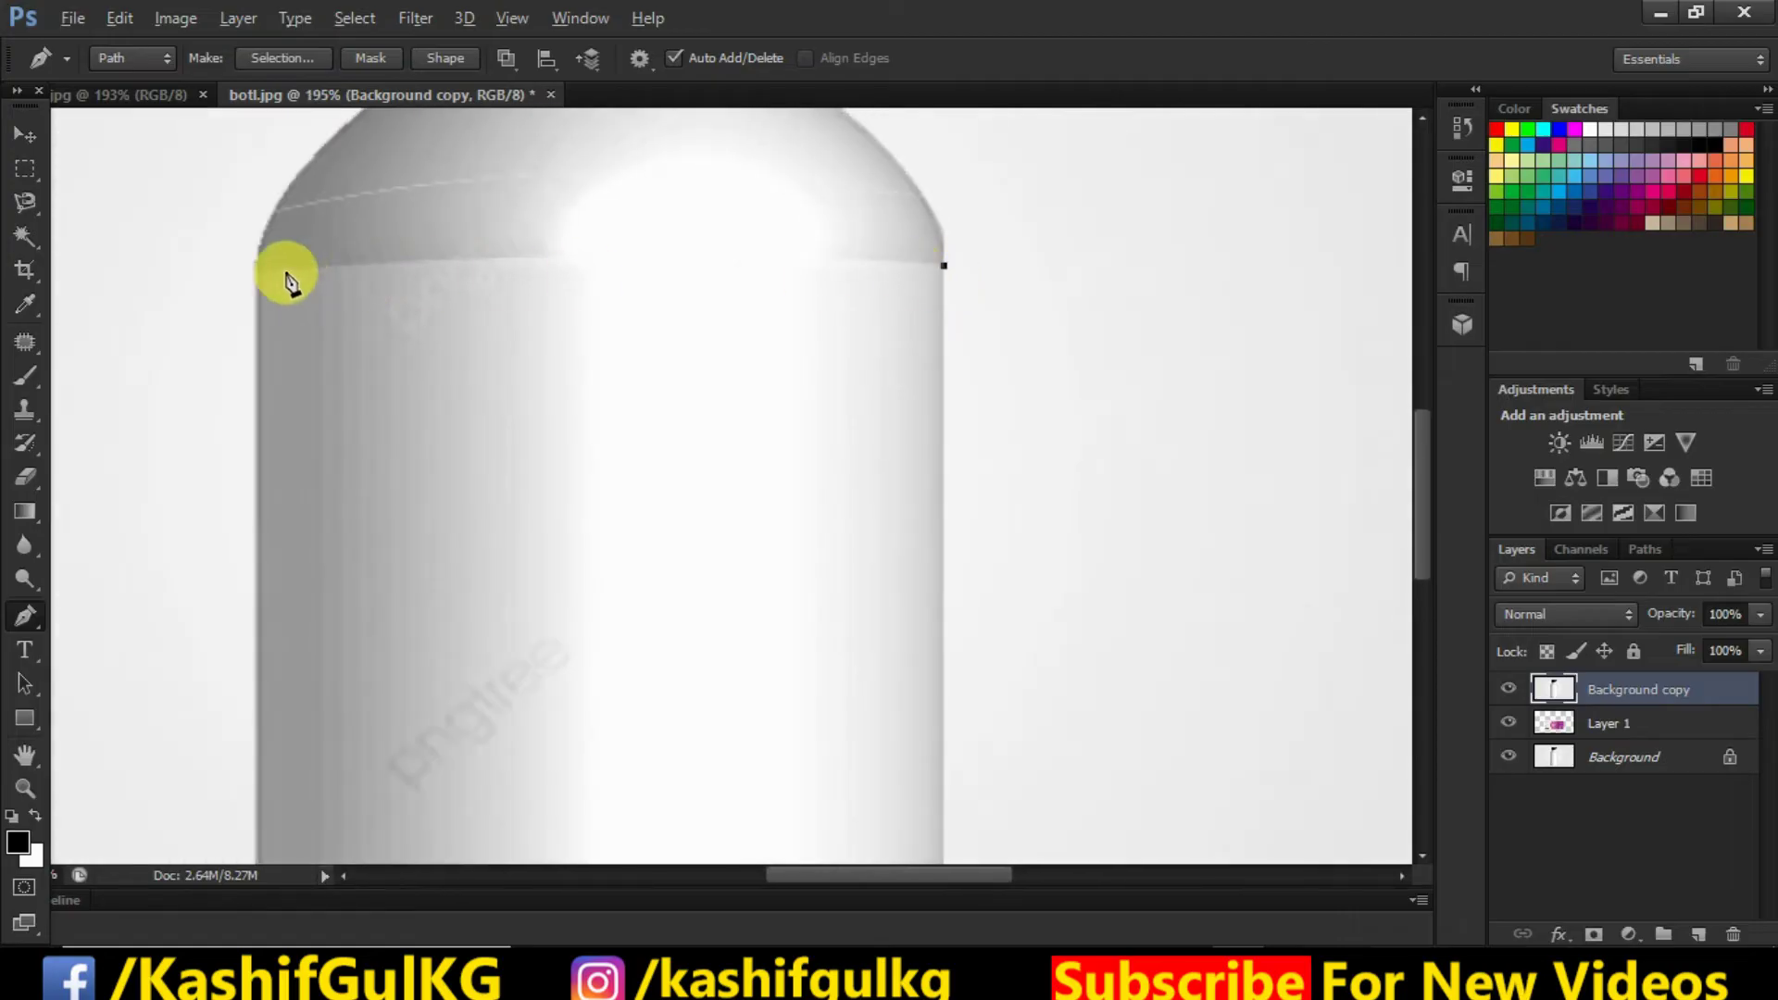
pyautogui.scroll(2, 250, 274)
pyautogui.click(268, 281)
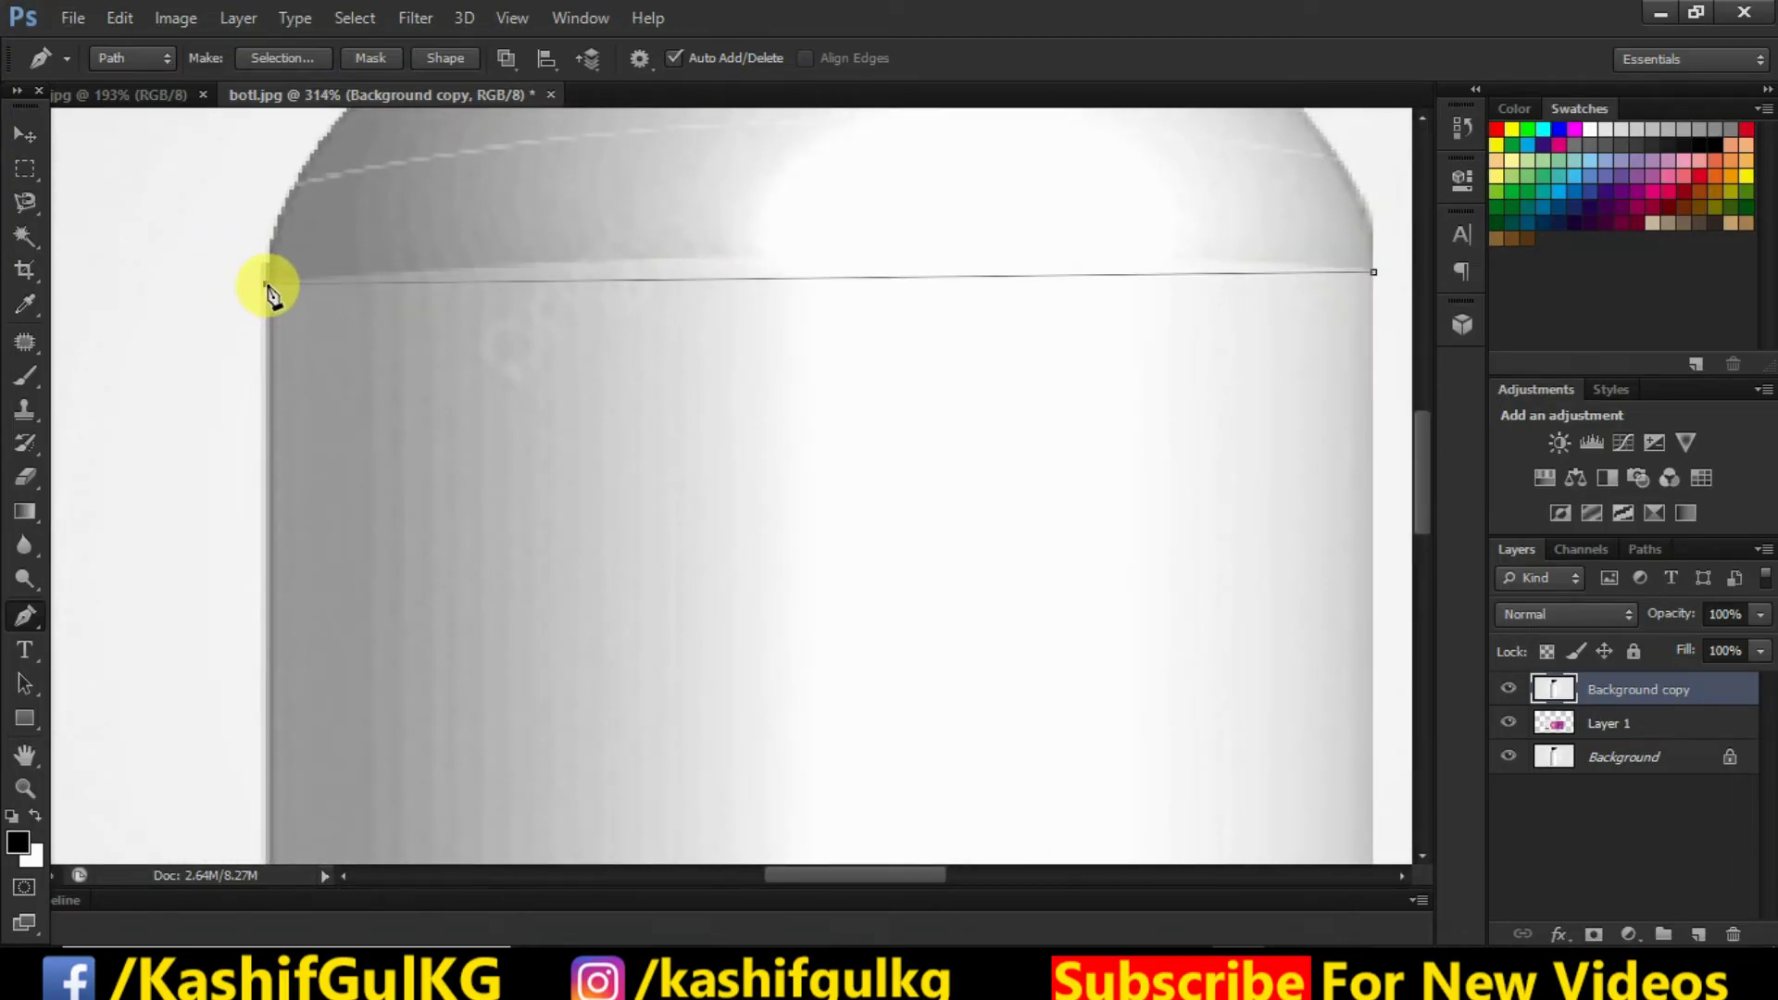
pyautogui.moveTo(263, 293); pyautogui.dragTo(233, 337)
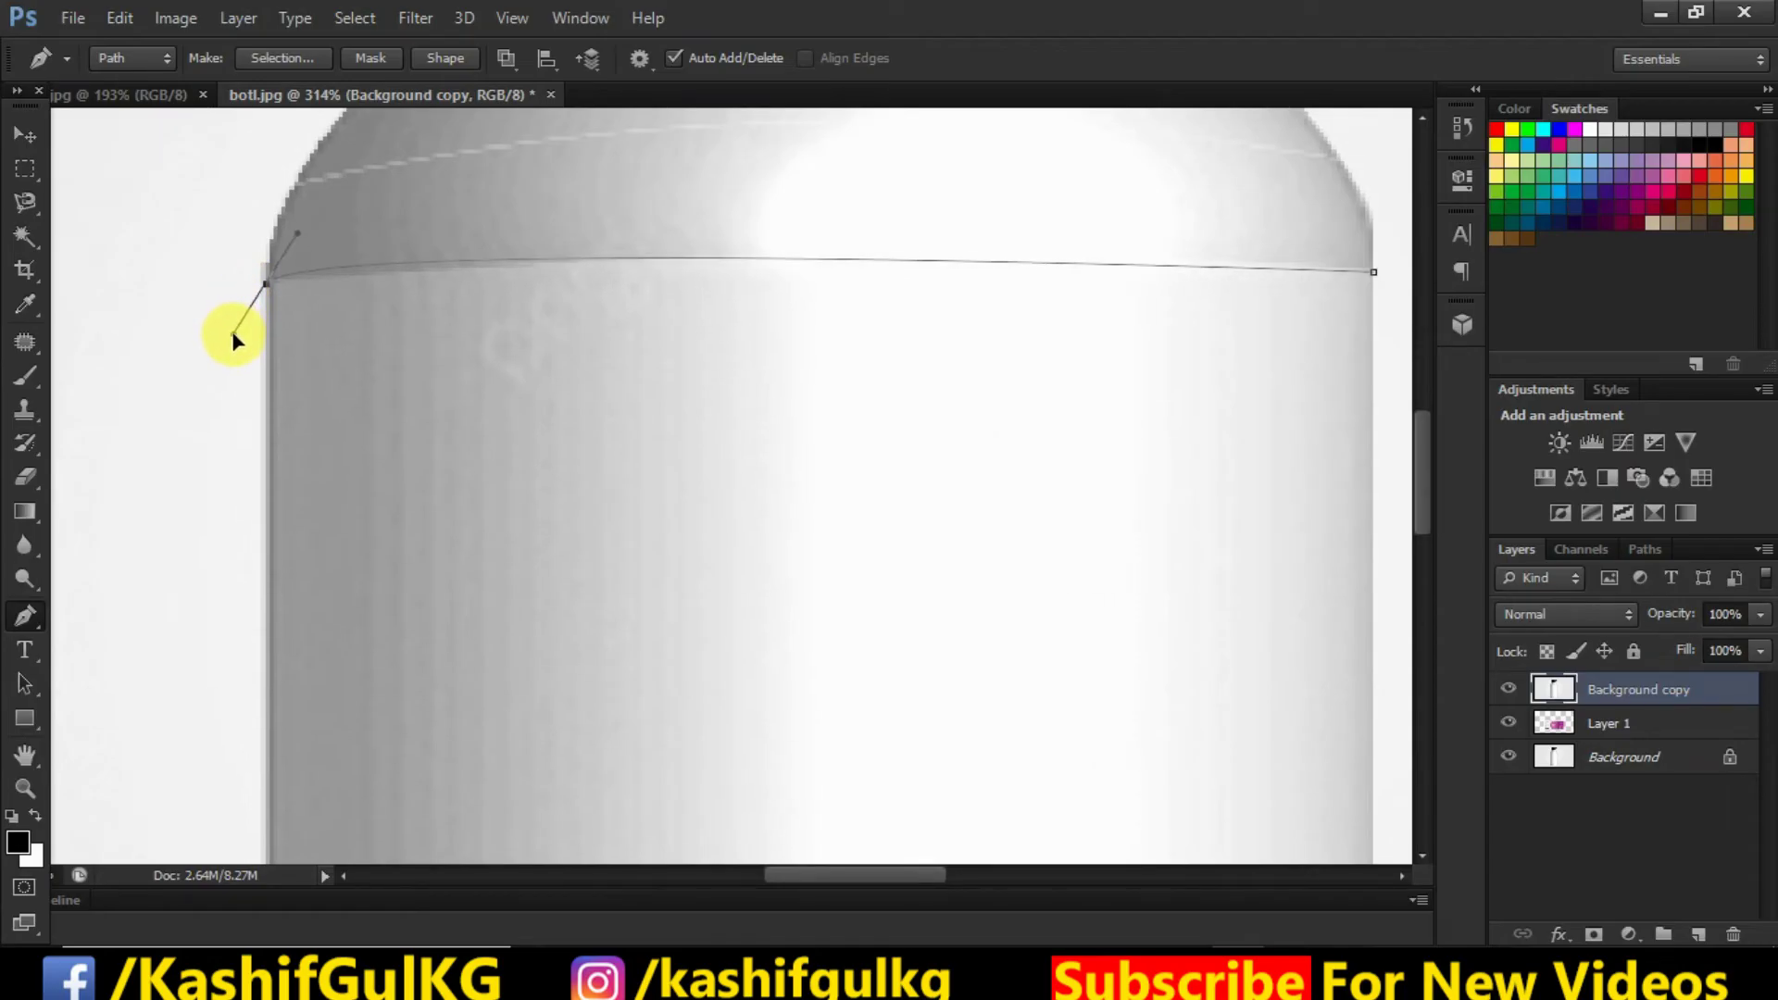
pyautogui.moveTo(232, 330)
pyautogui.mouseDown()
pyautogui.moveTo(74, 314)
pyautogui.moveTo(19, 333)
pyautogui.mouseUp()
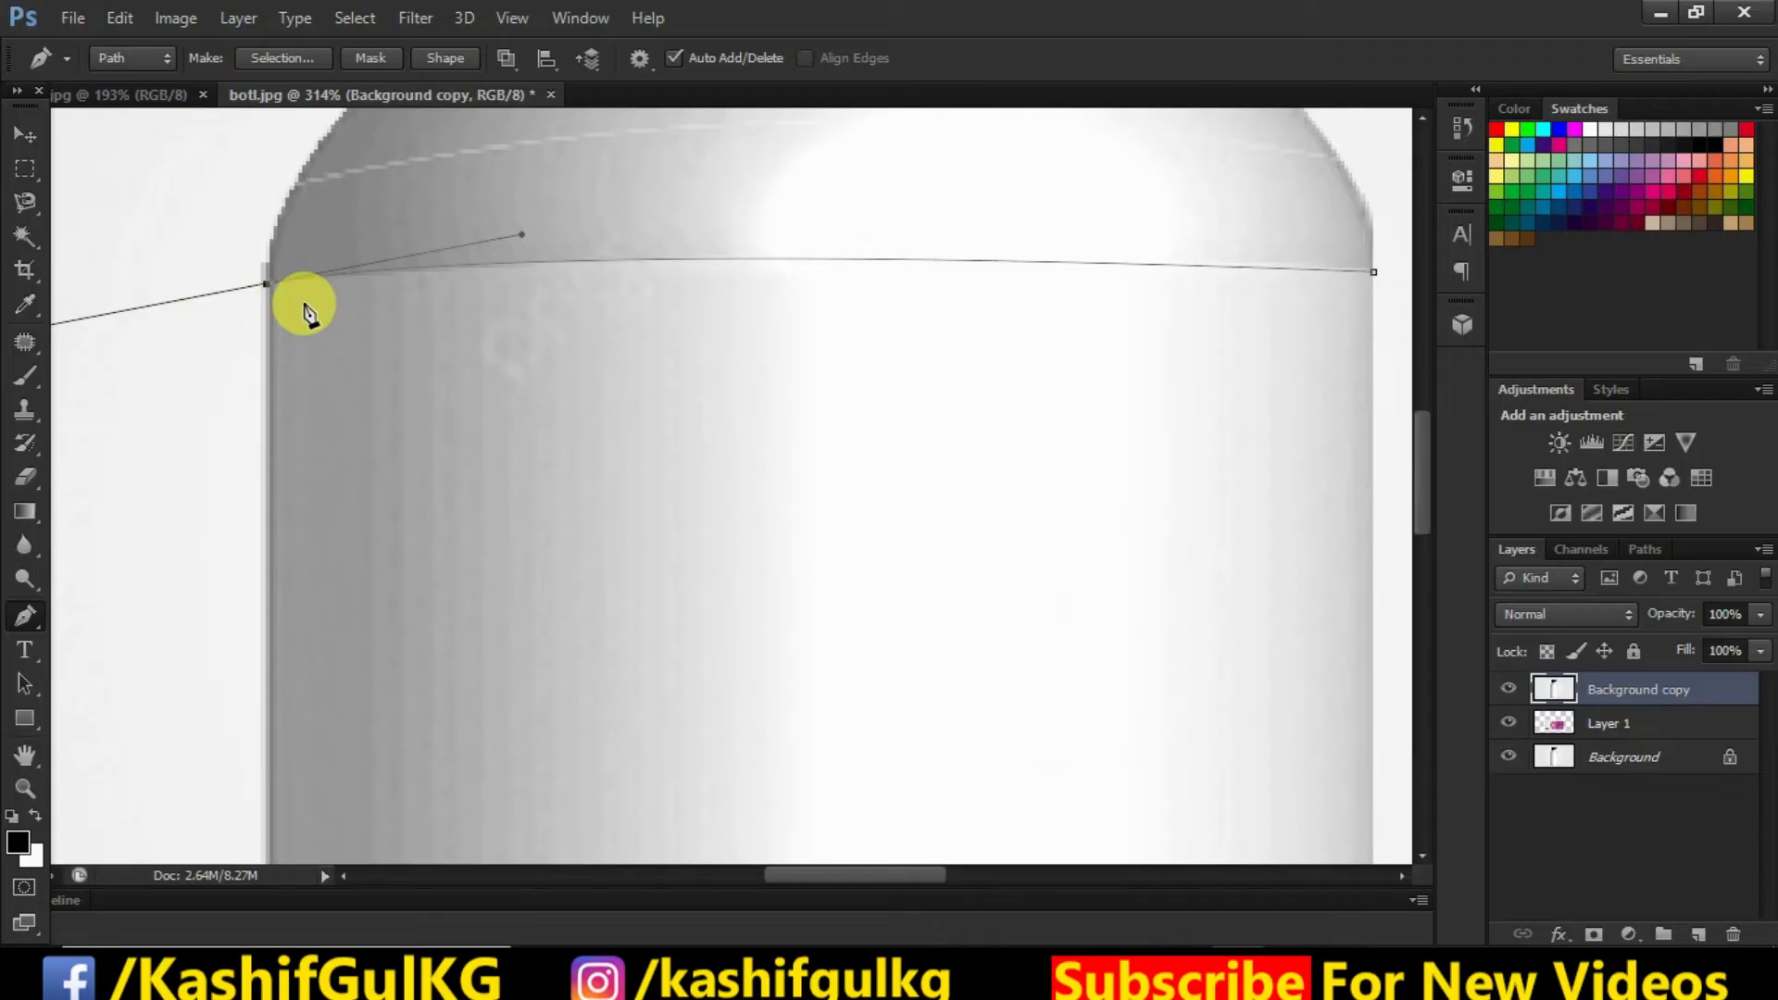
# Add bottom-left and curved bottom-right anchors so the path follows the bottle's base
pyautogui.scroll(-5, 343, 311)
pyautogui.scroll(5, 349, 305)
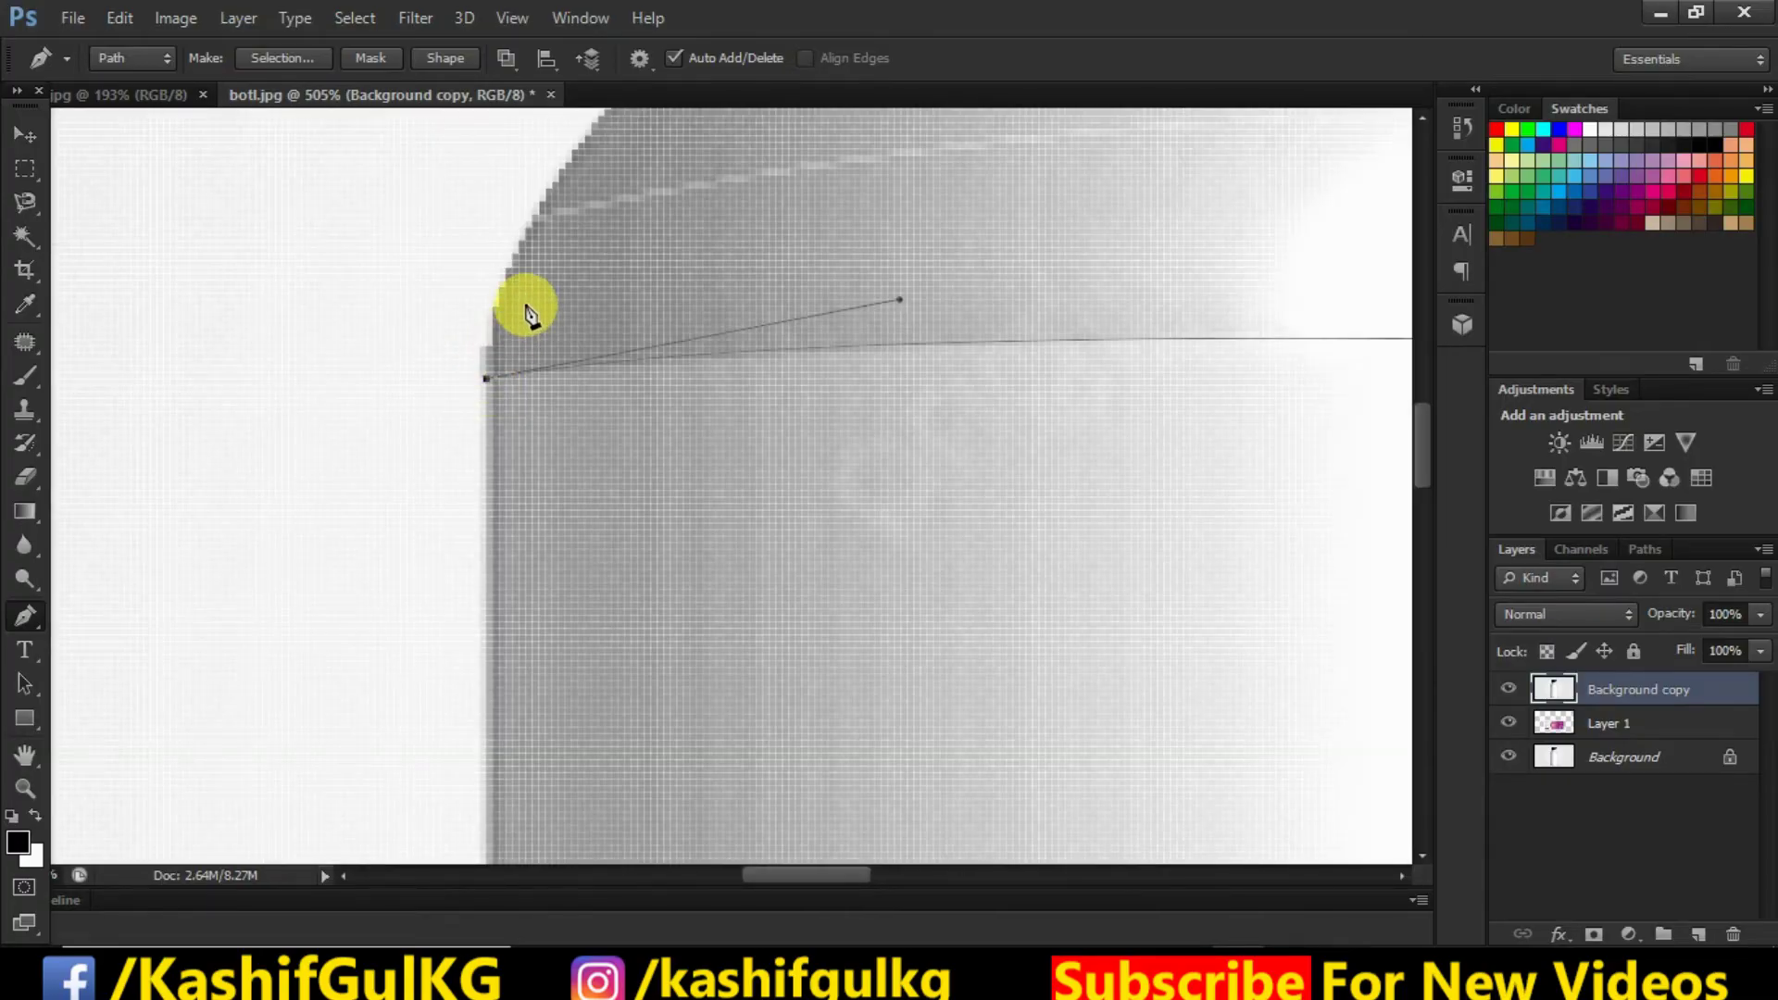
pyautogui.scroll(-3, 526, 319)
pyautogui.scroll(-2, 556, 576)
pyautogui.scroll(6, 545, 834)
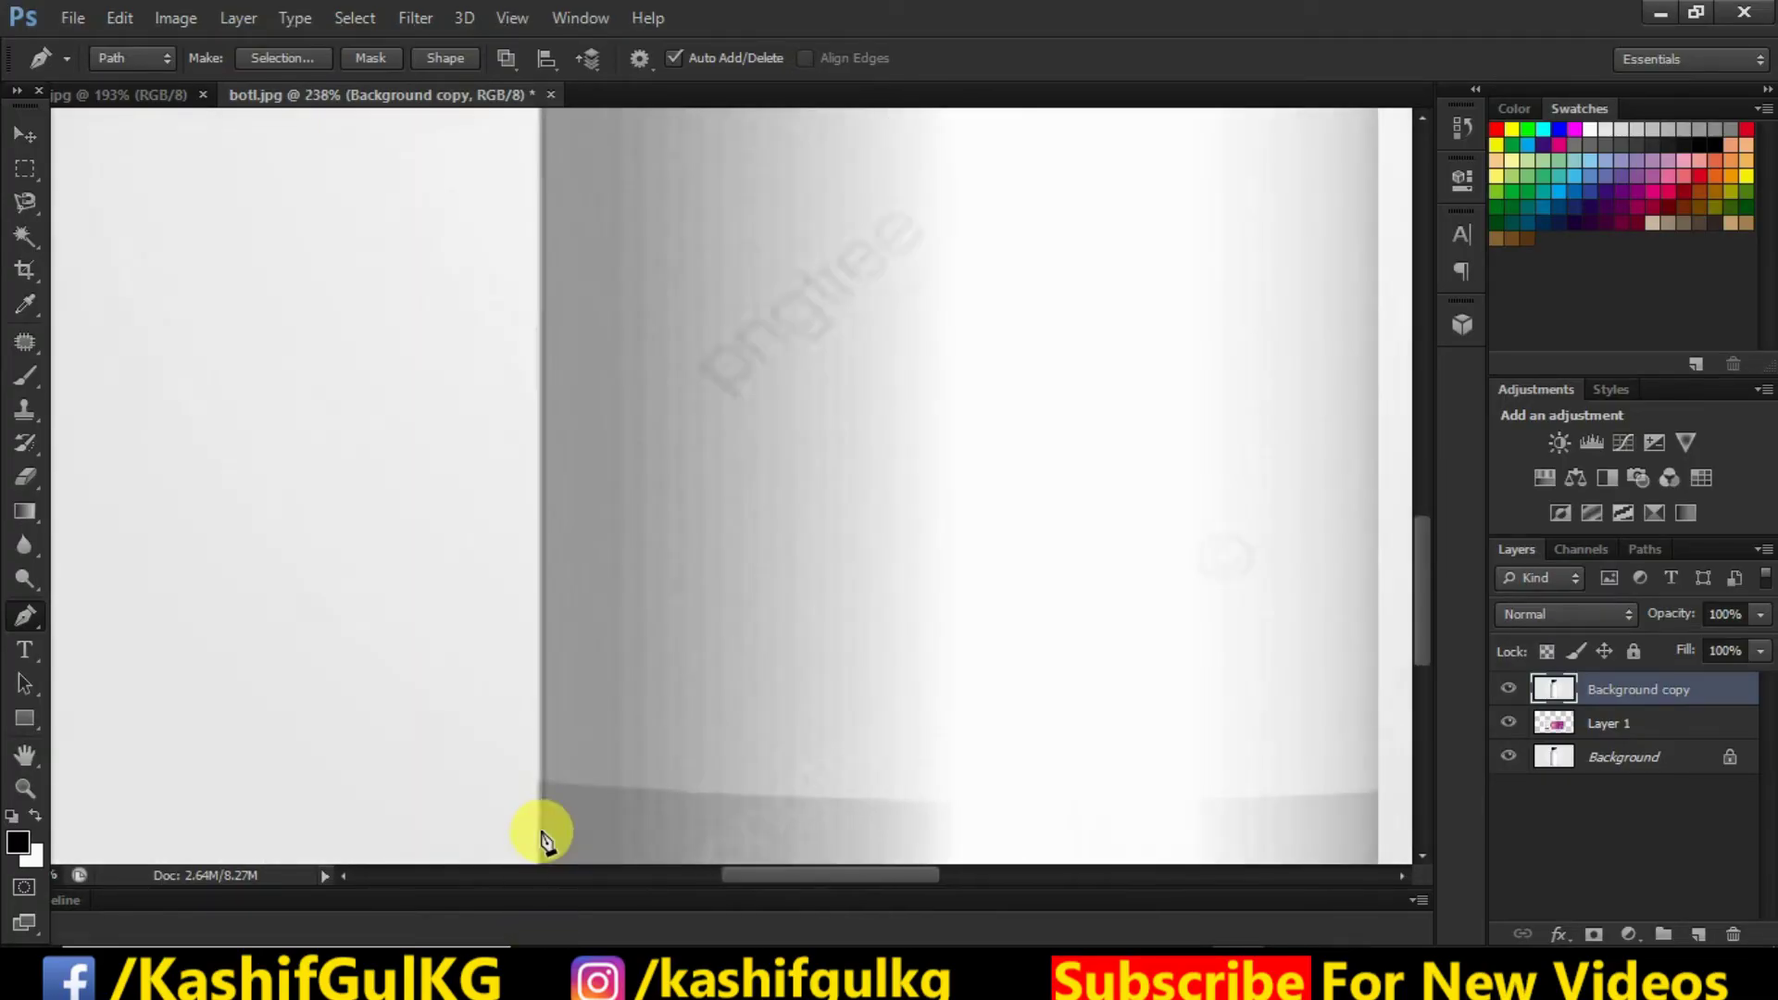
pyautogui.scroll(1, 547, 806)
pyautogui.click(544, 762)
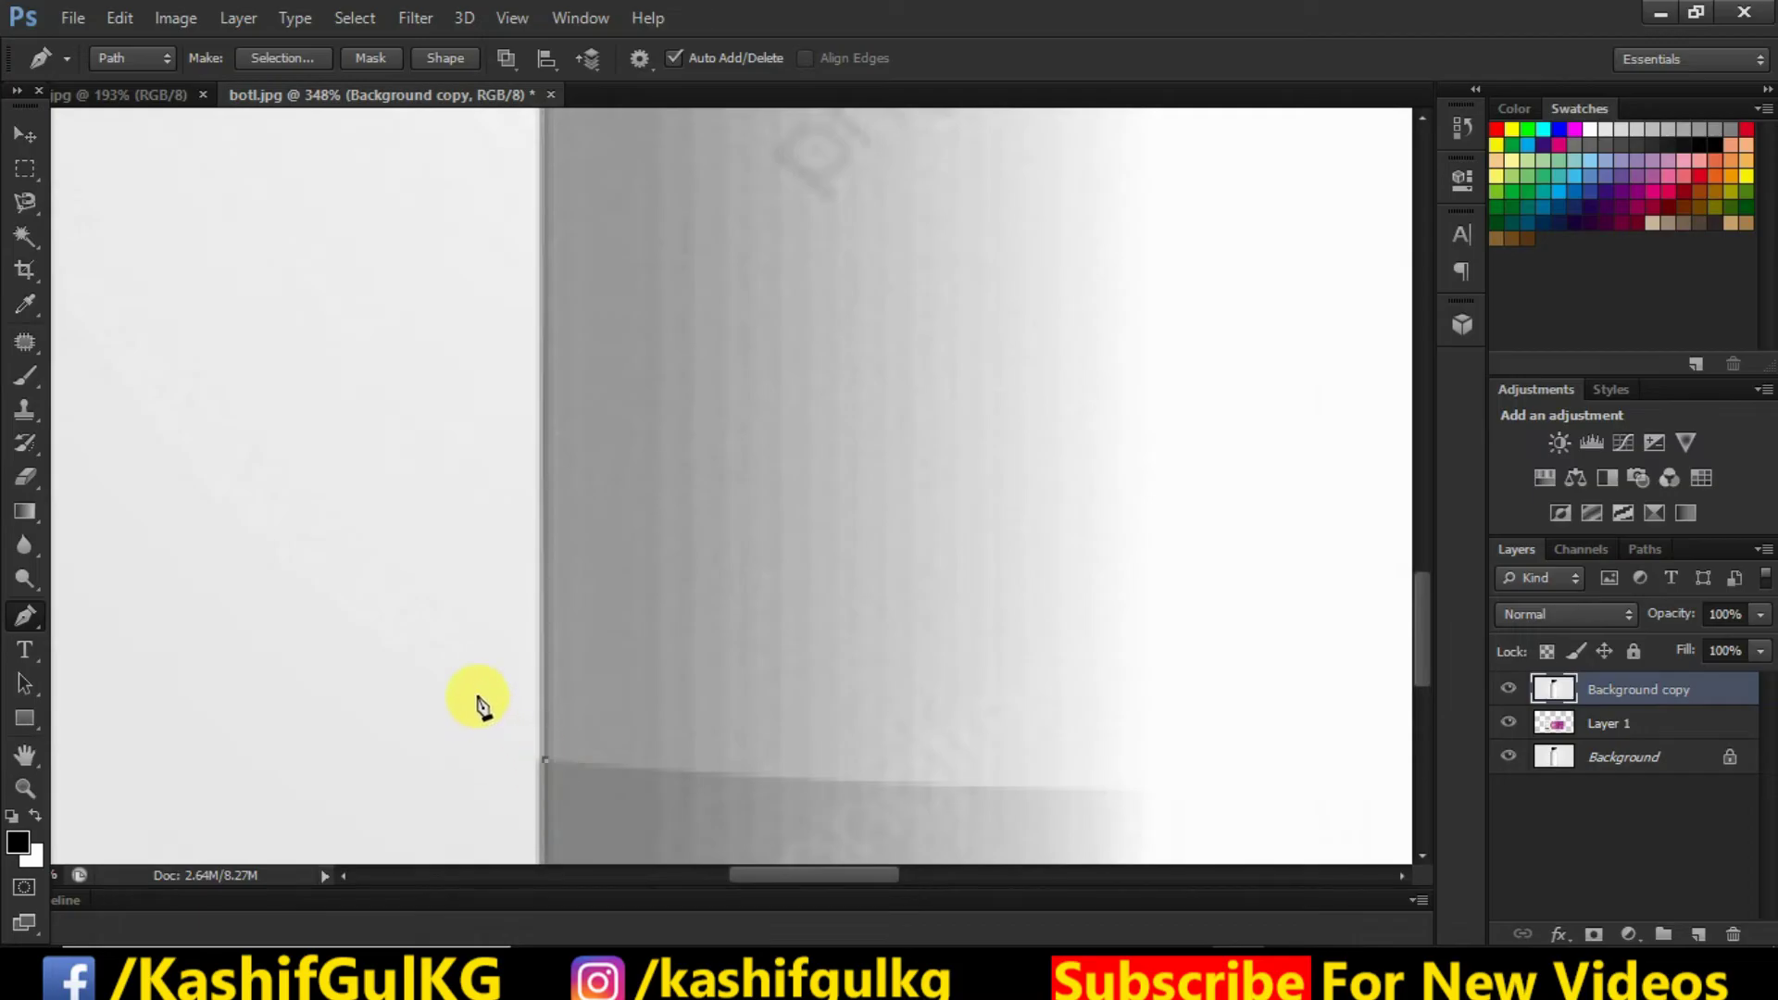
pyautogui.scroll(-5, 474, 690)
pyautogui.scroll(-4, 475, 685)
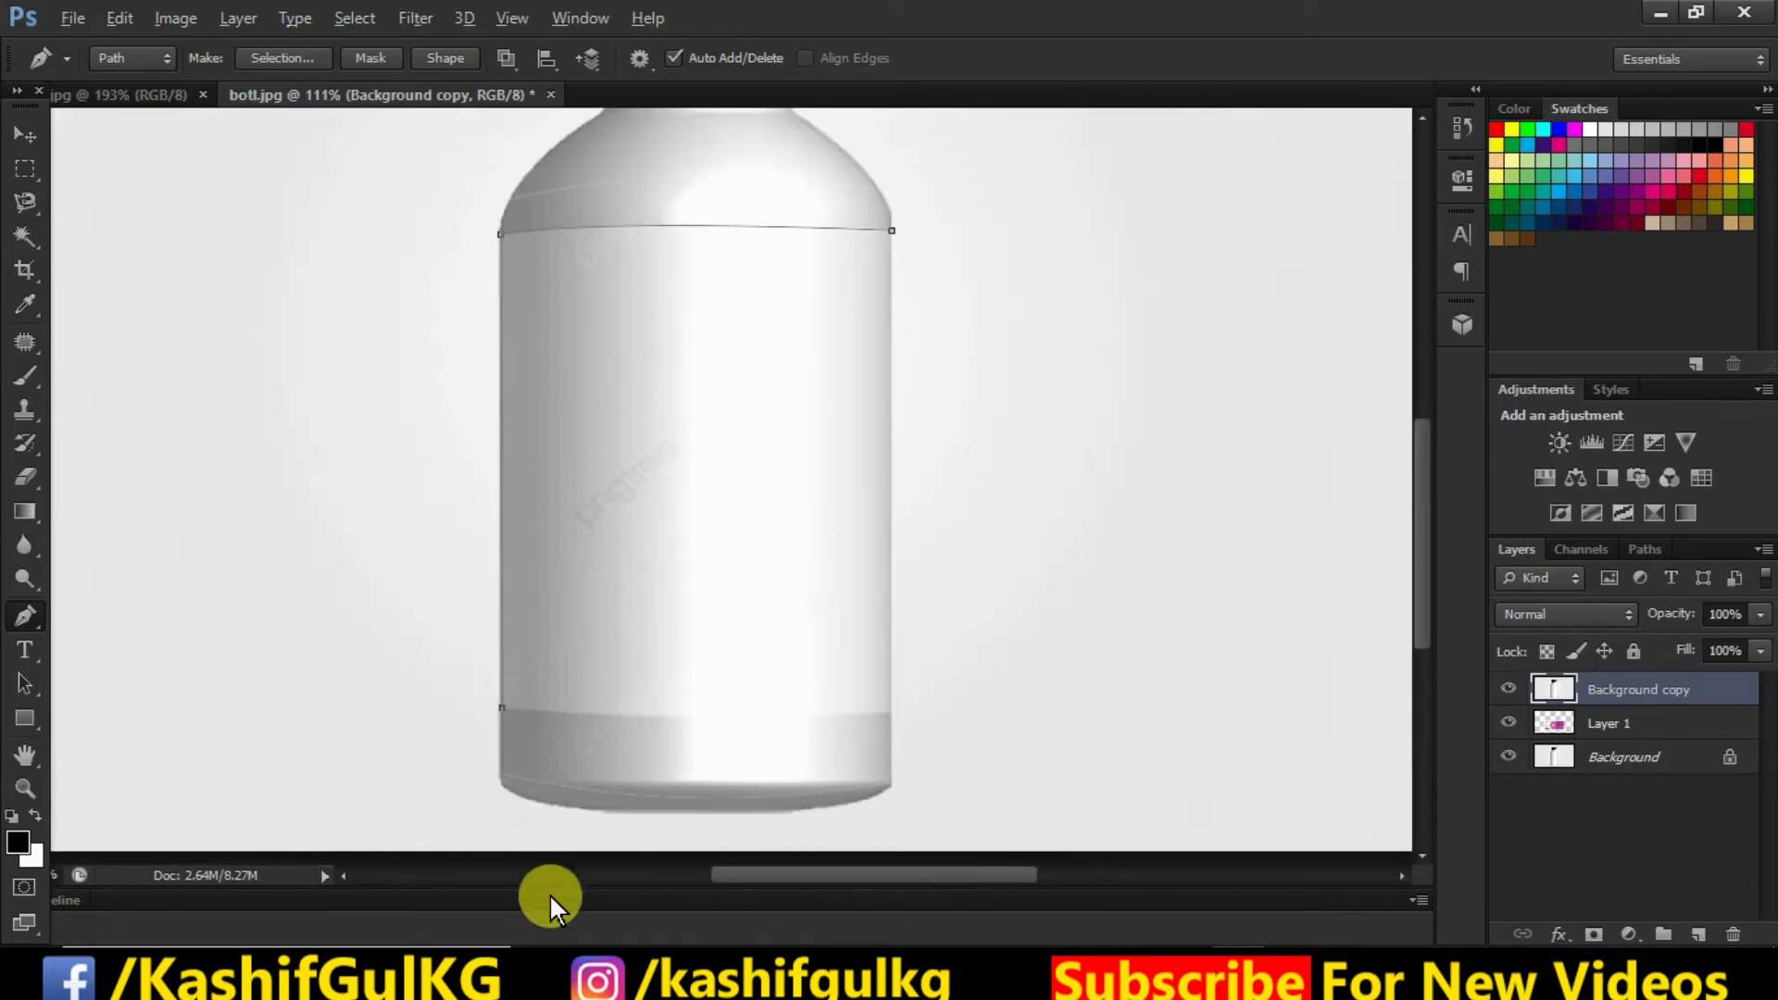
pyautogui.scroll(3, 597, 797)
pyautogui.scroll(1, 597, 797)
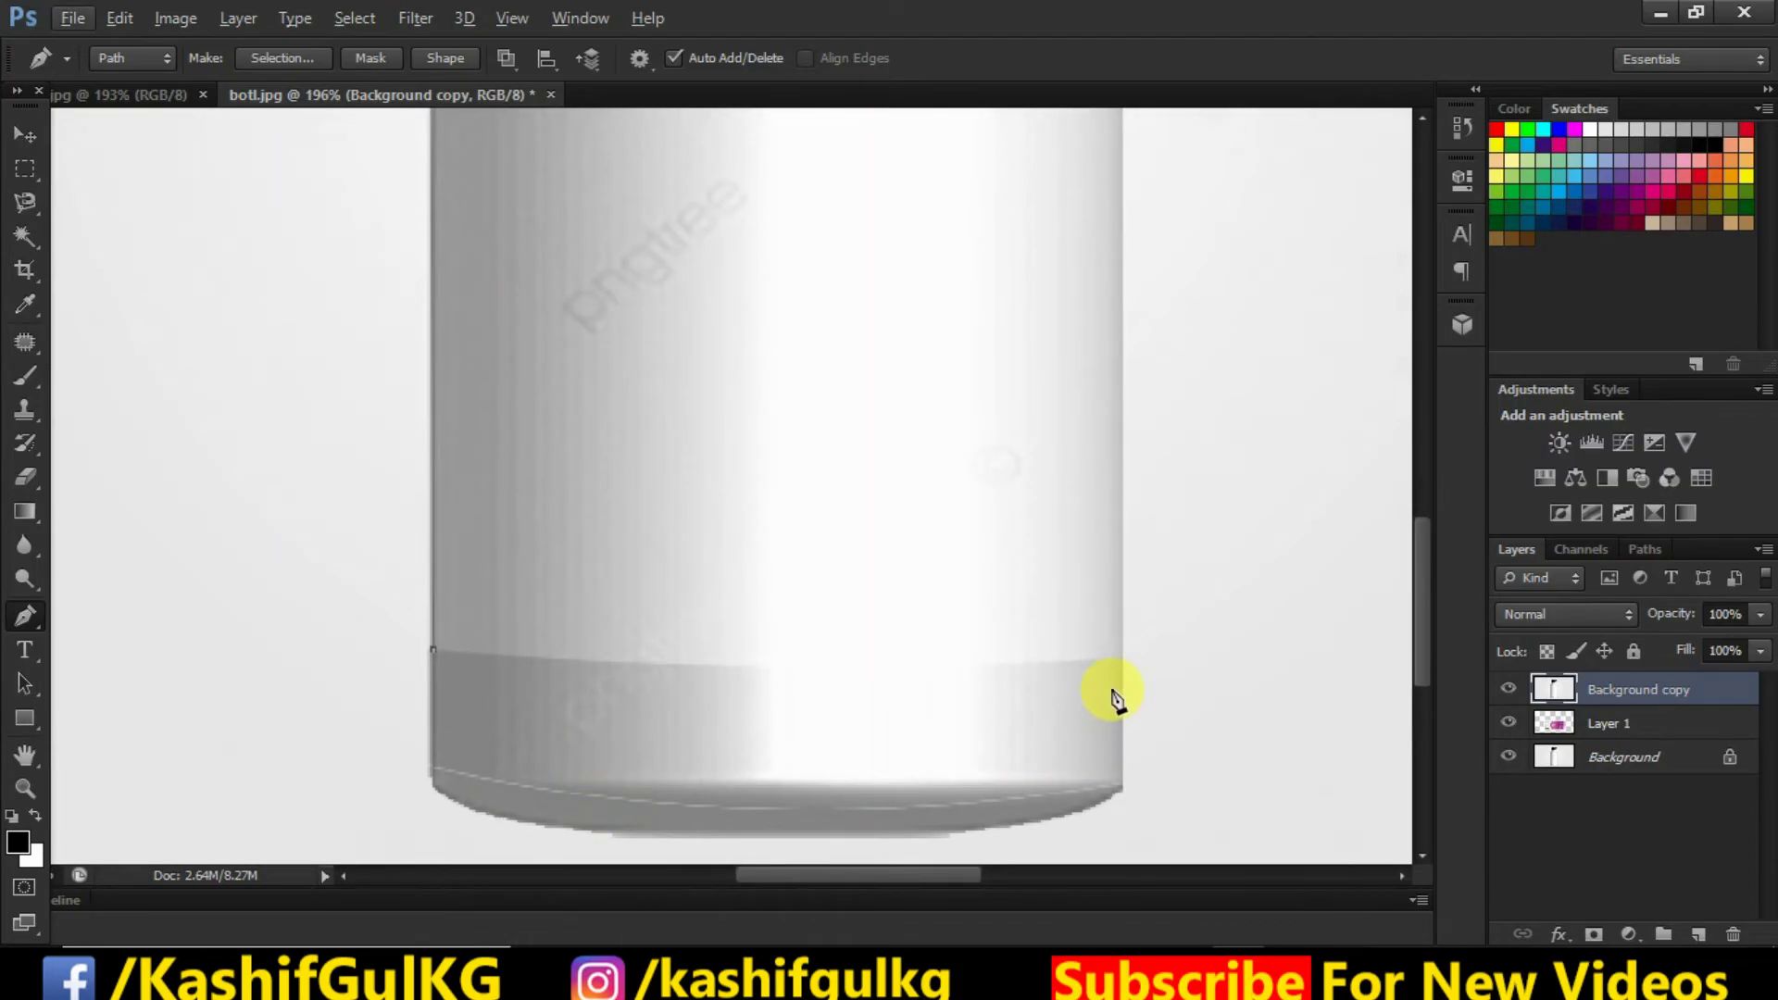
pyautogui.moveTo(1121, 660)
pyautogui.mouseDown()
pyautogui.moveTo(1130, 637)
pyautogui.moveTo(1307, 637)
pyautogui.mouseUp()
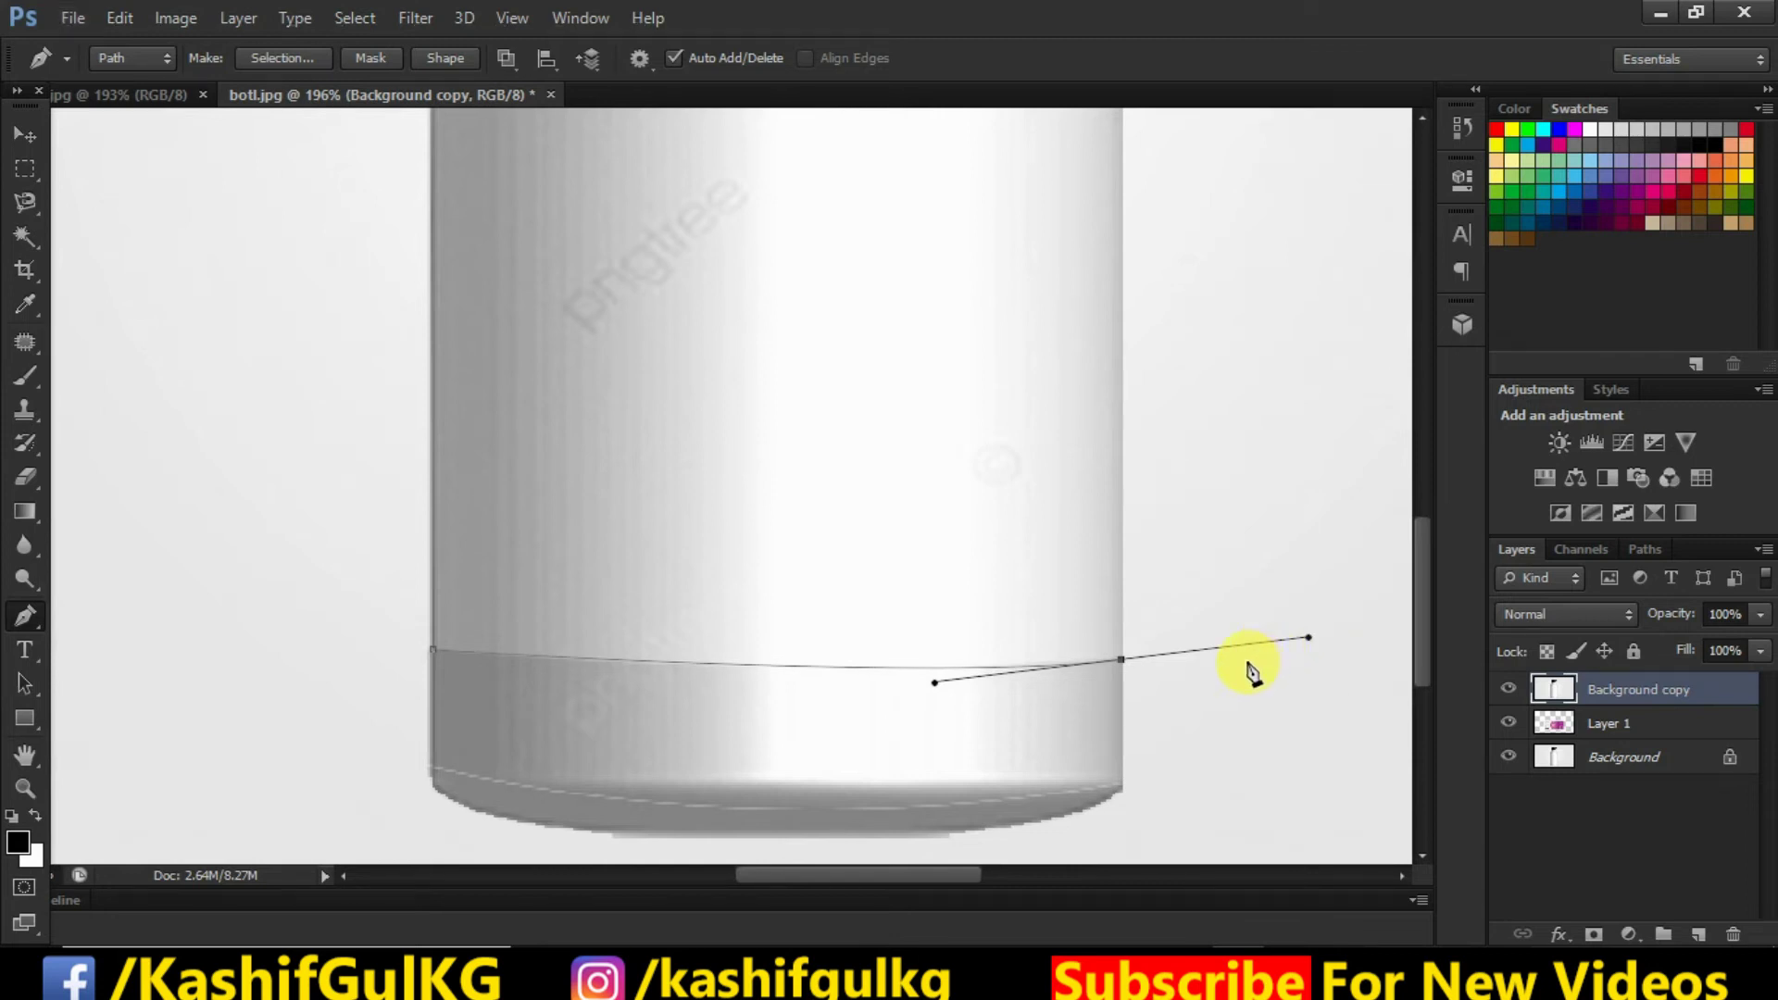
pyautogui.click(1122, 663)
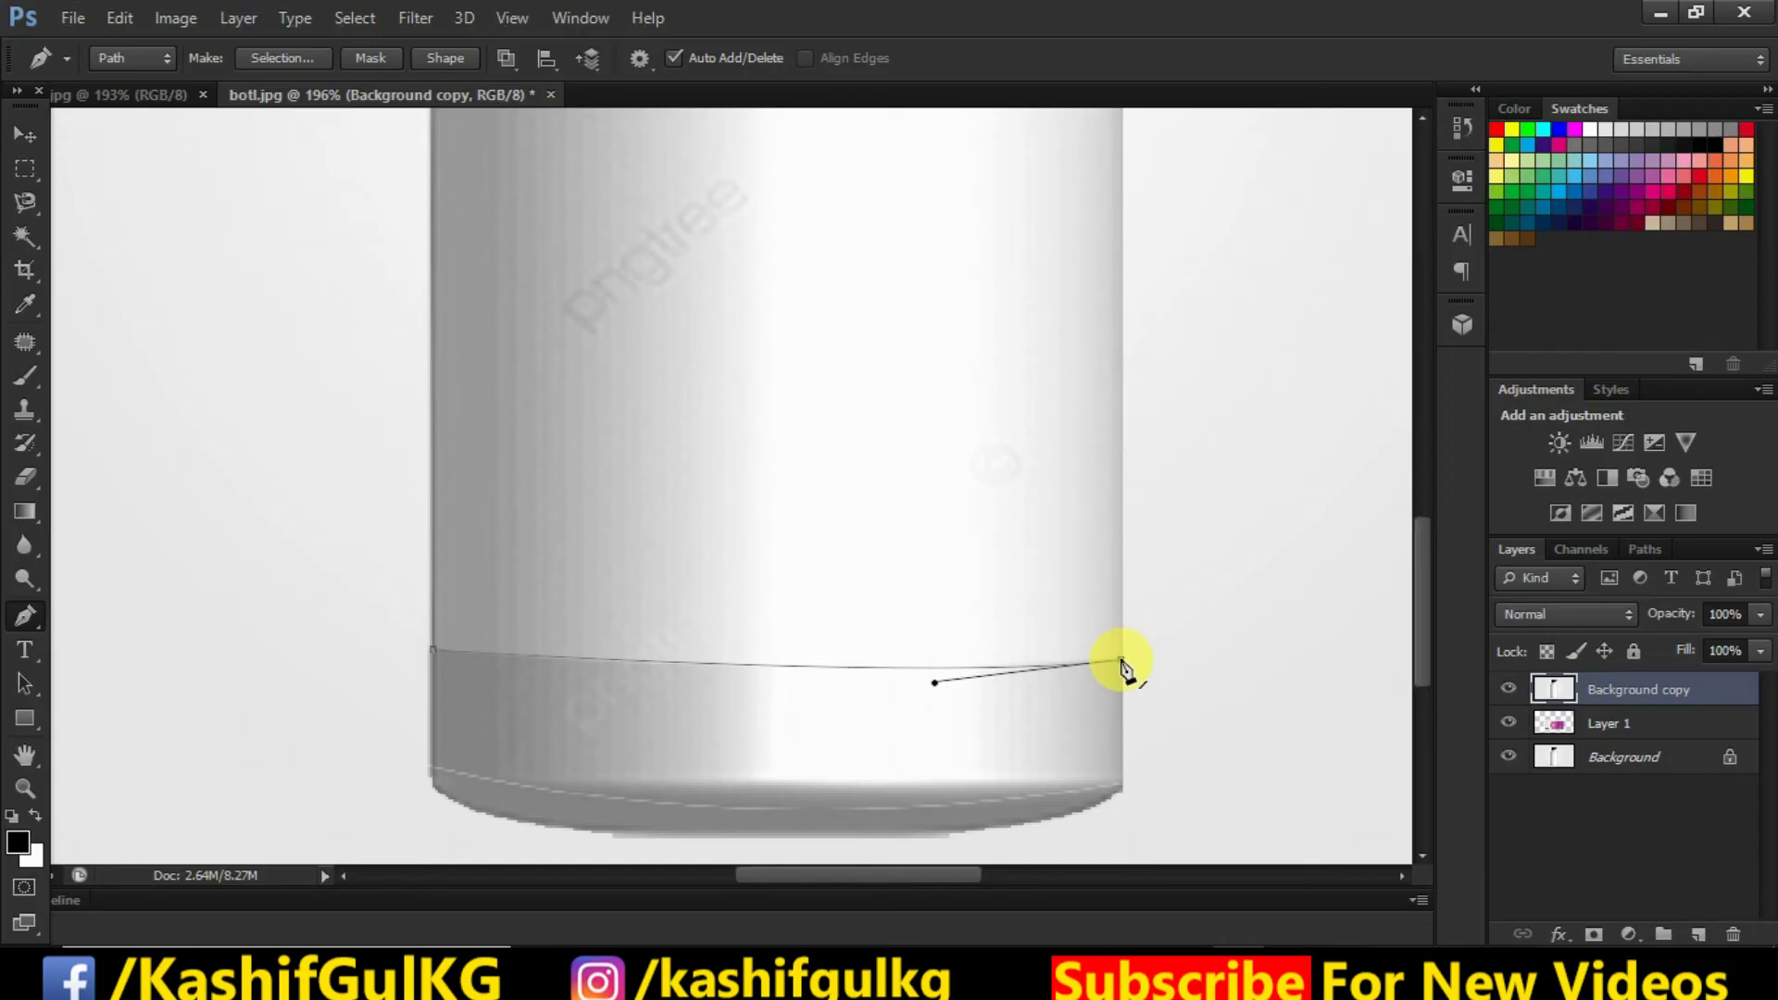
# Bring up the context menu for the finished label-band path
pyautogui.scroll(-3, 1035, 740)
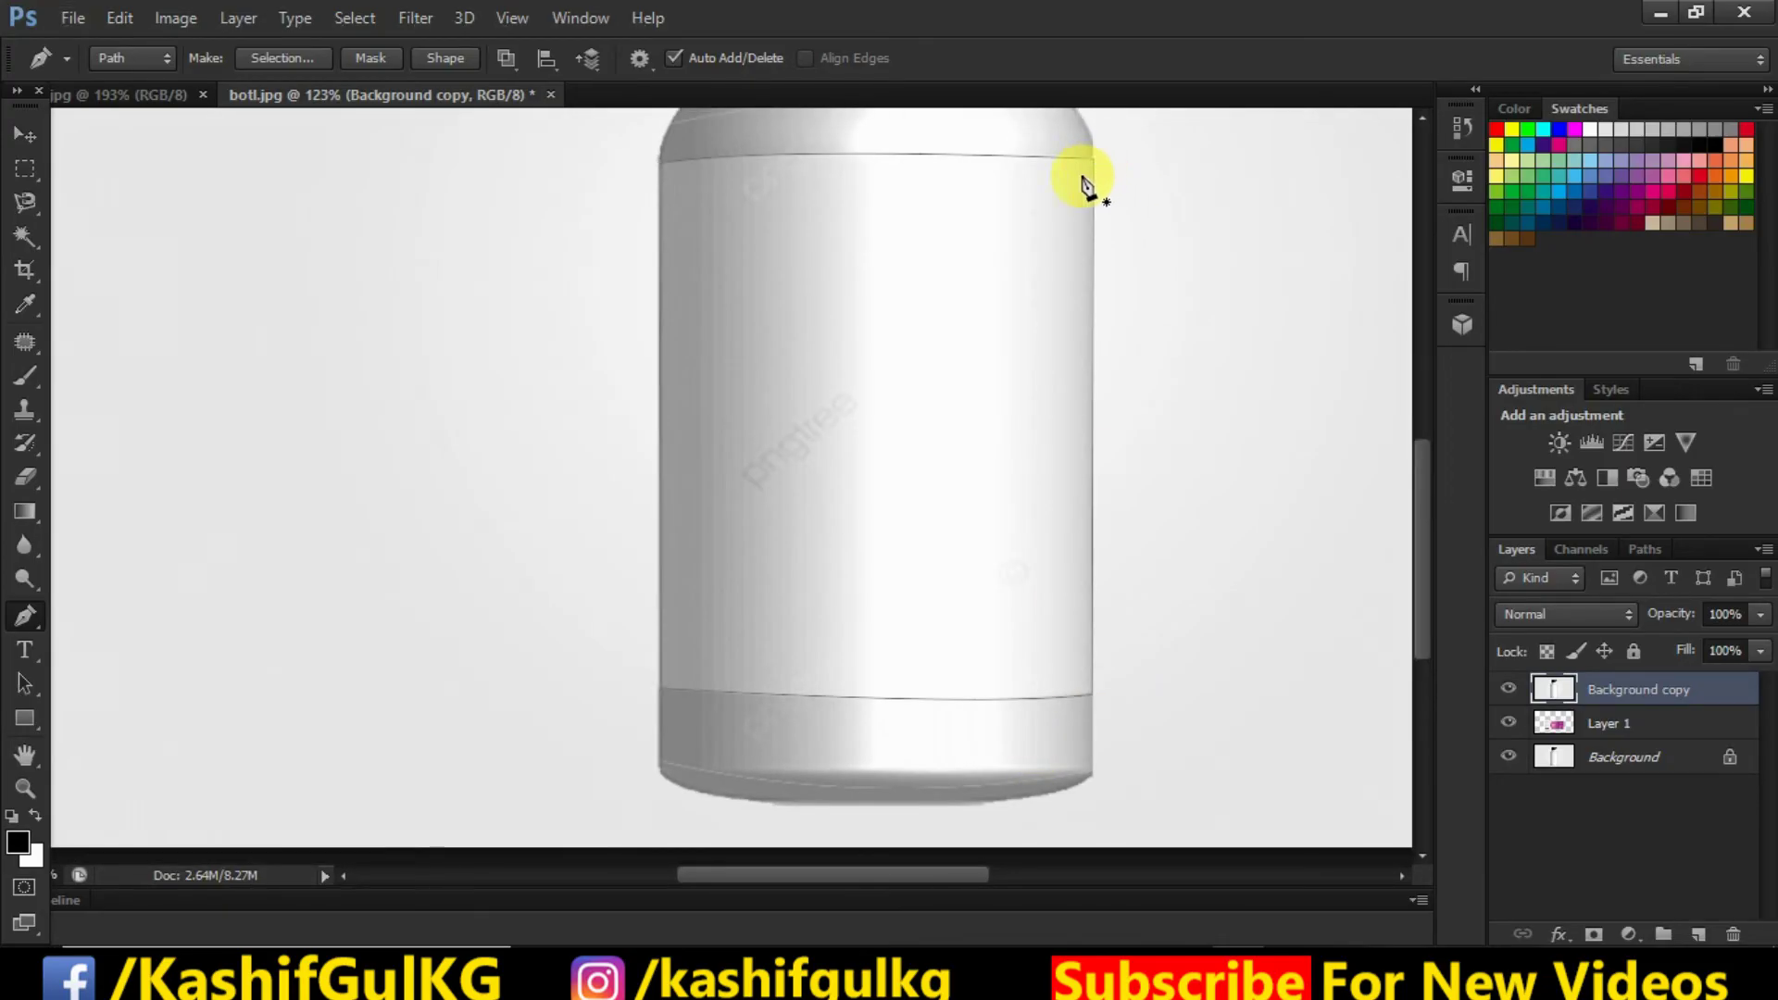
pyautogui.scroll(-2, 926, 287)
pyautogui.scroll(2, 927, 287)
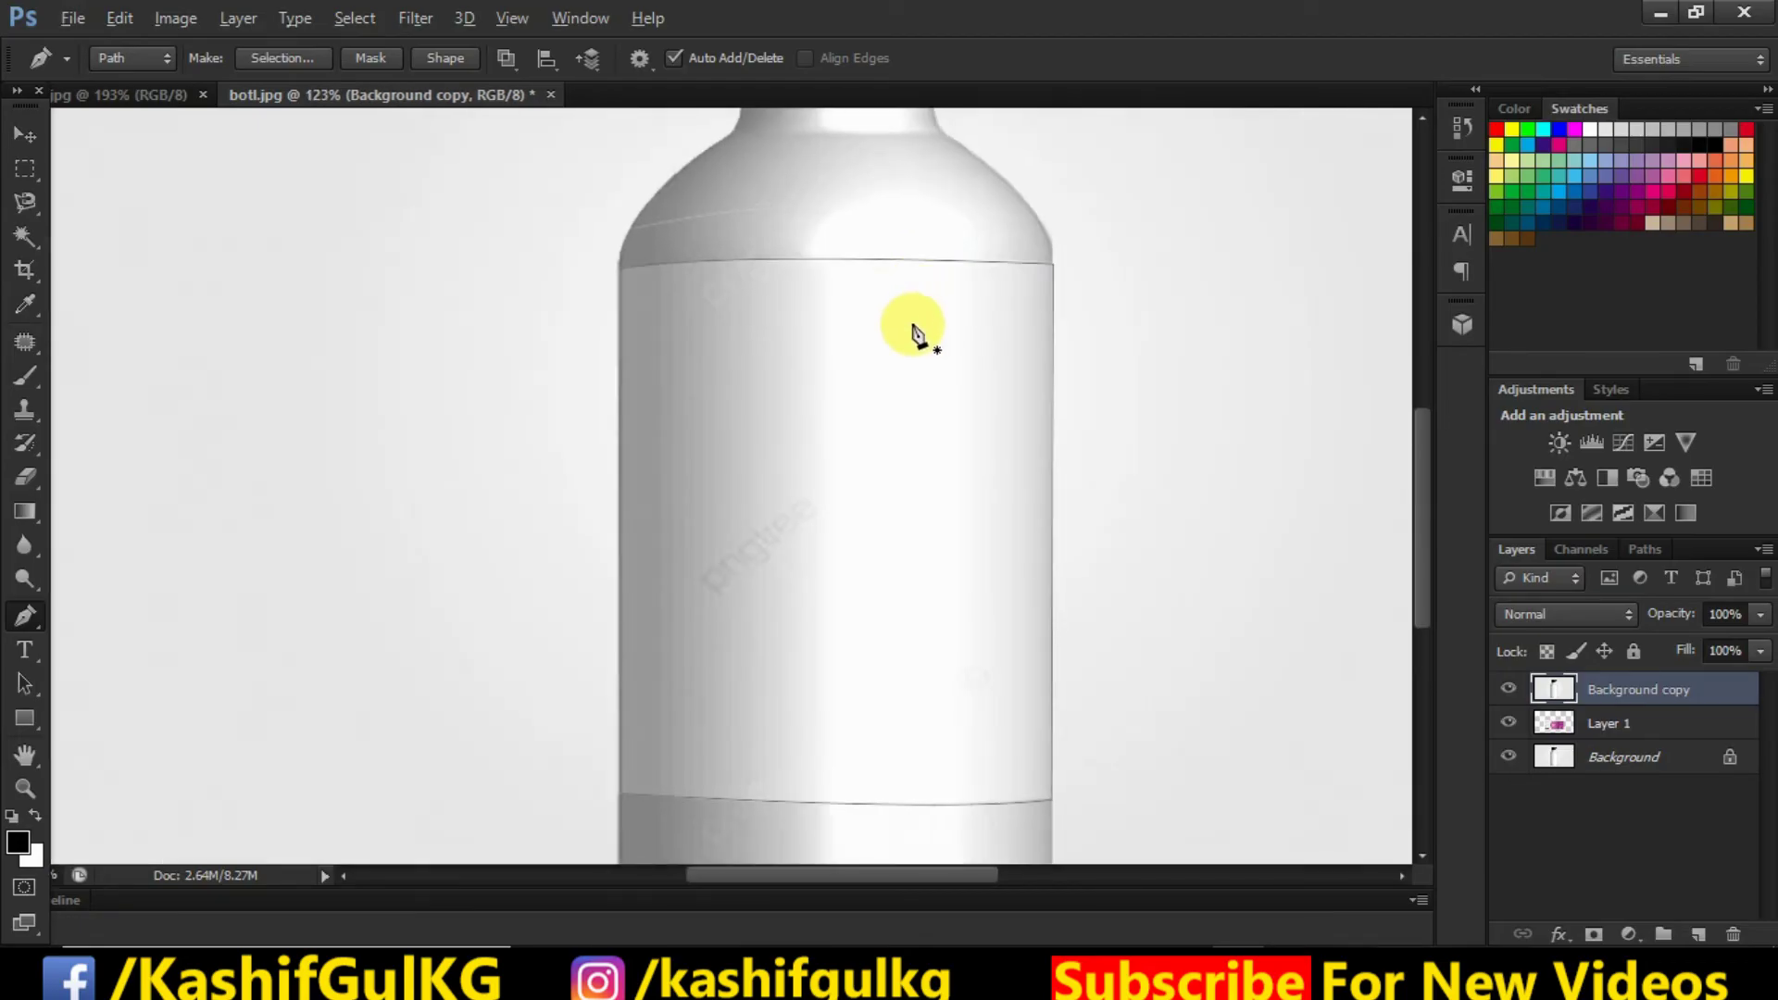
pyautogui.rightClick(834, 268)
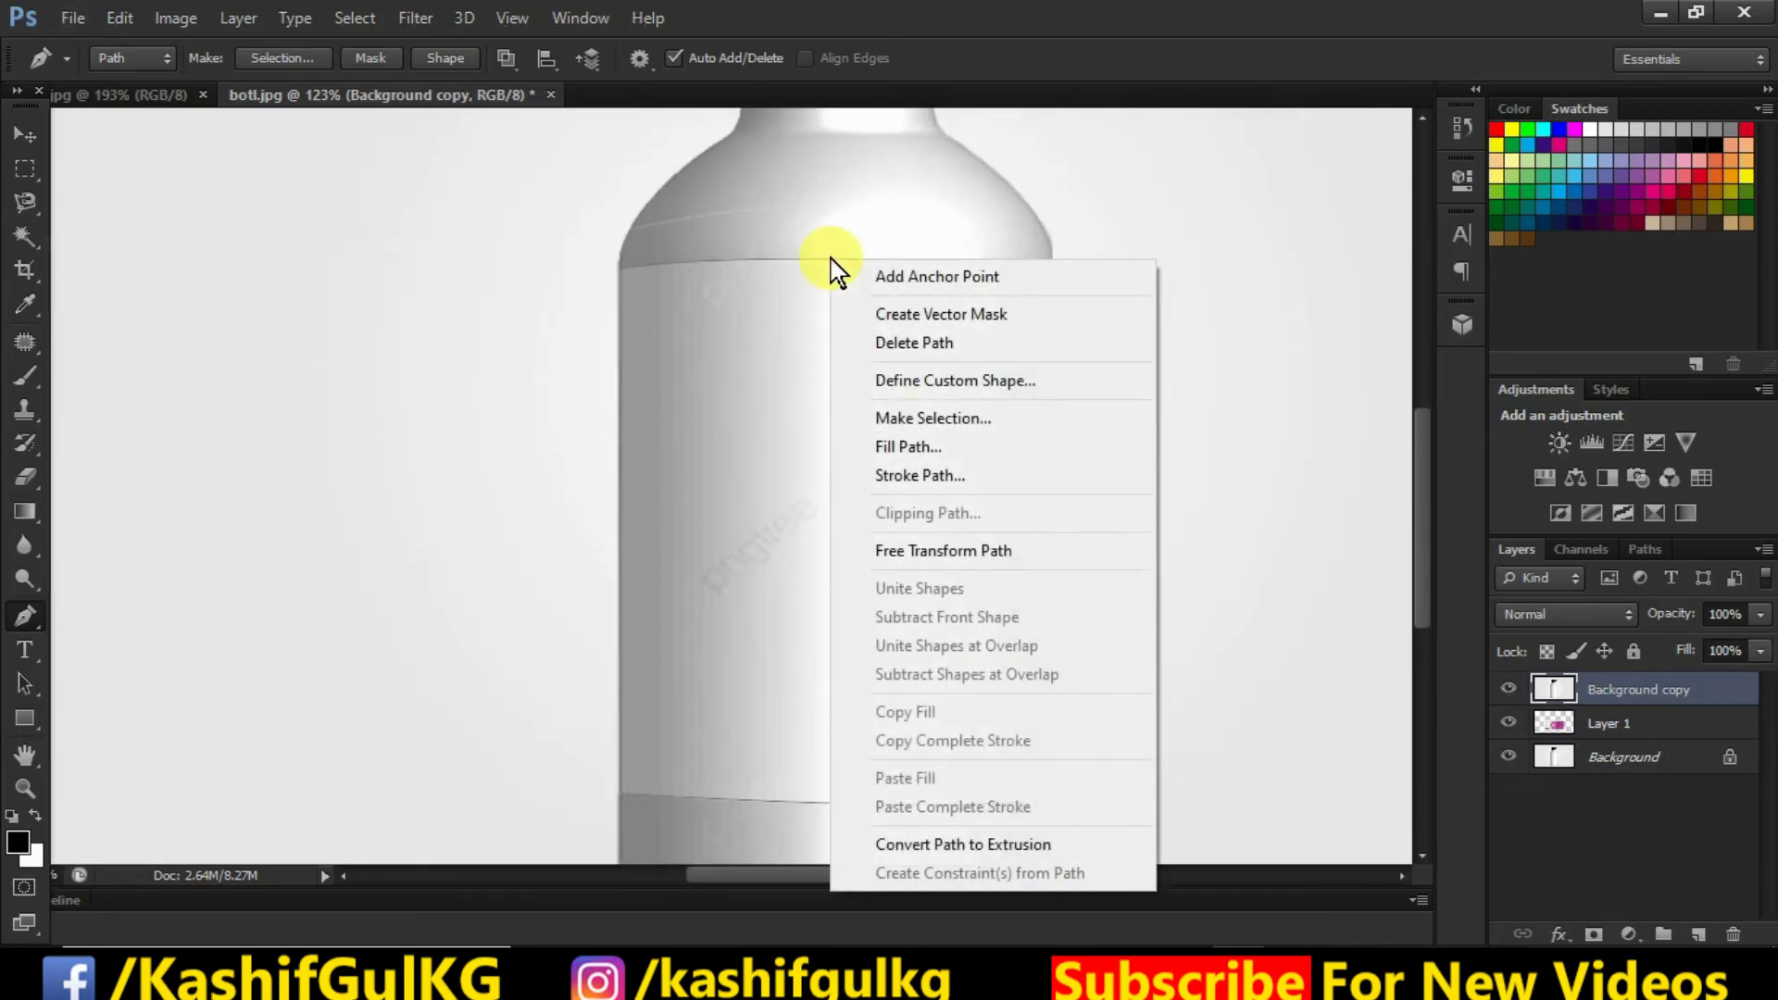
# Convert the traced path into a selection with a Feather Radius of 0 pixels
pyautogui.click(887, 420)
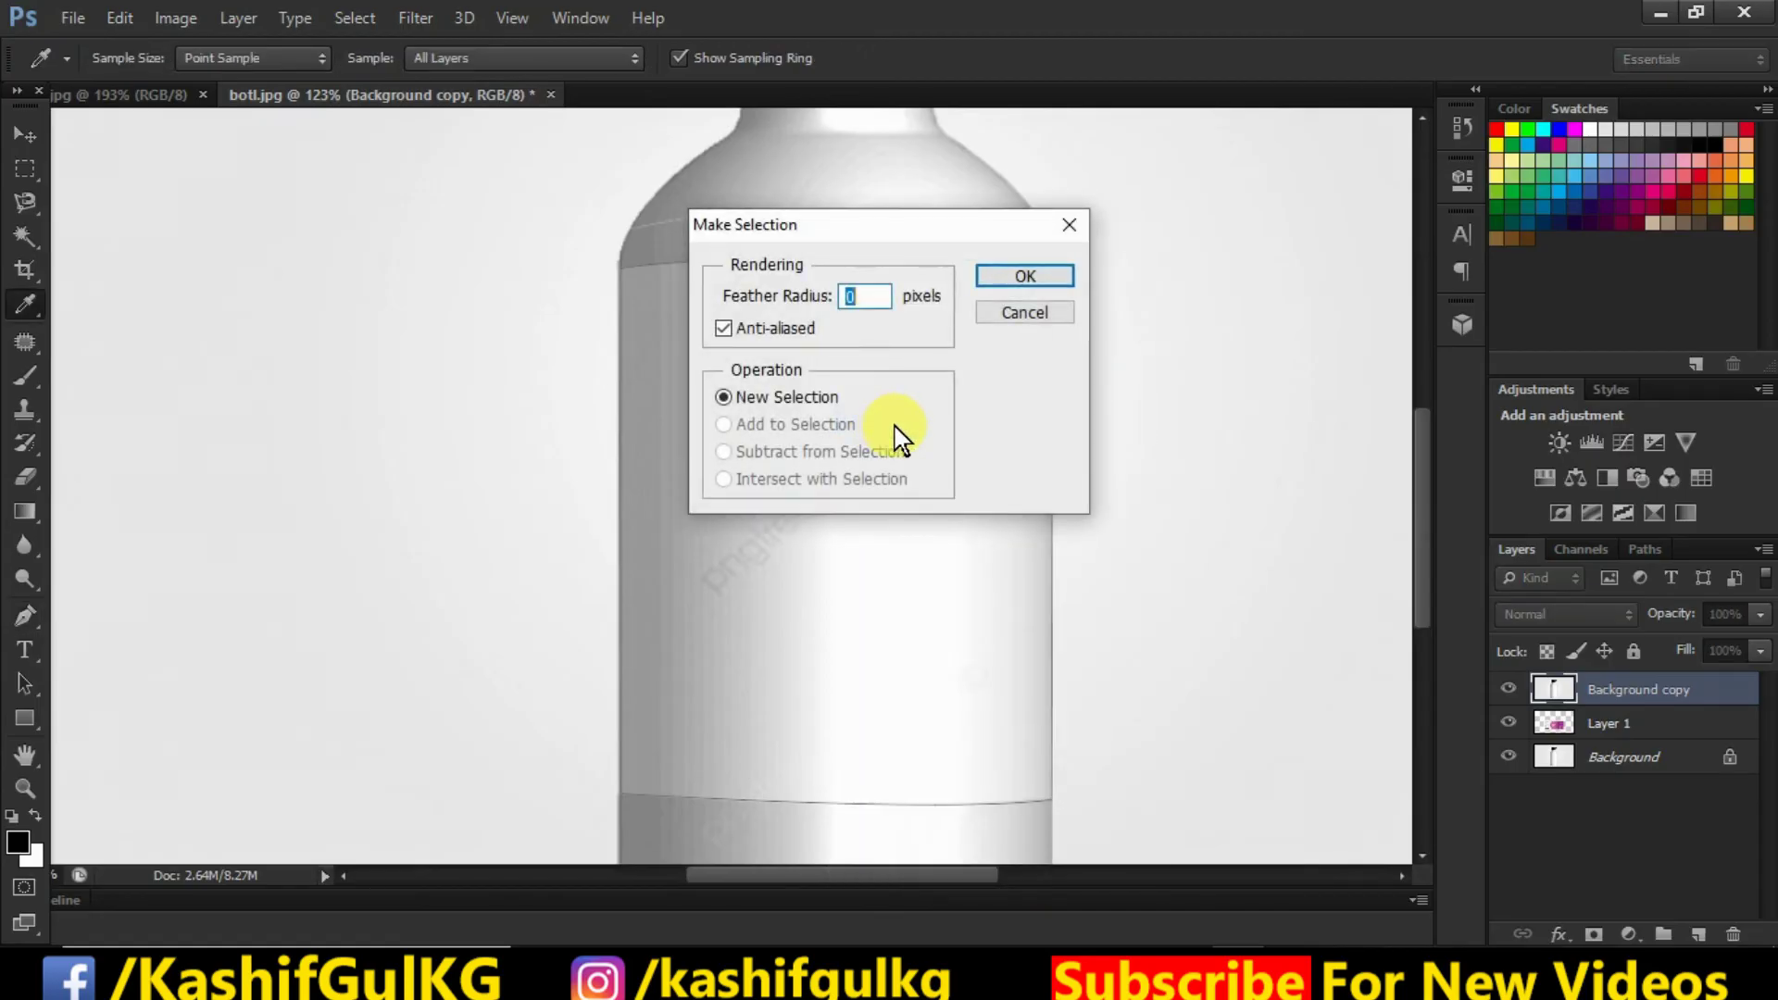
pyautogui.click(1007, 275)
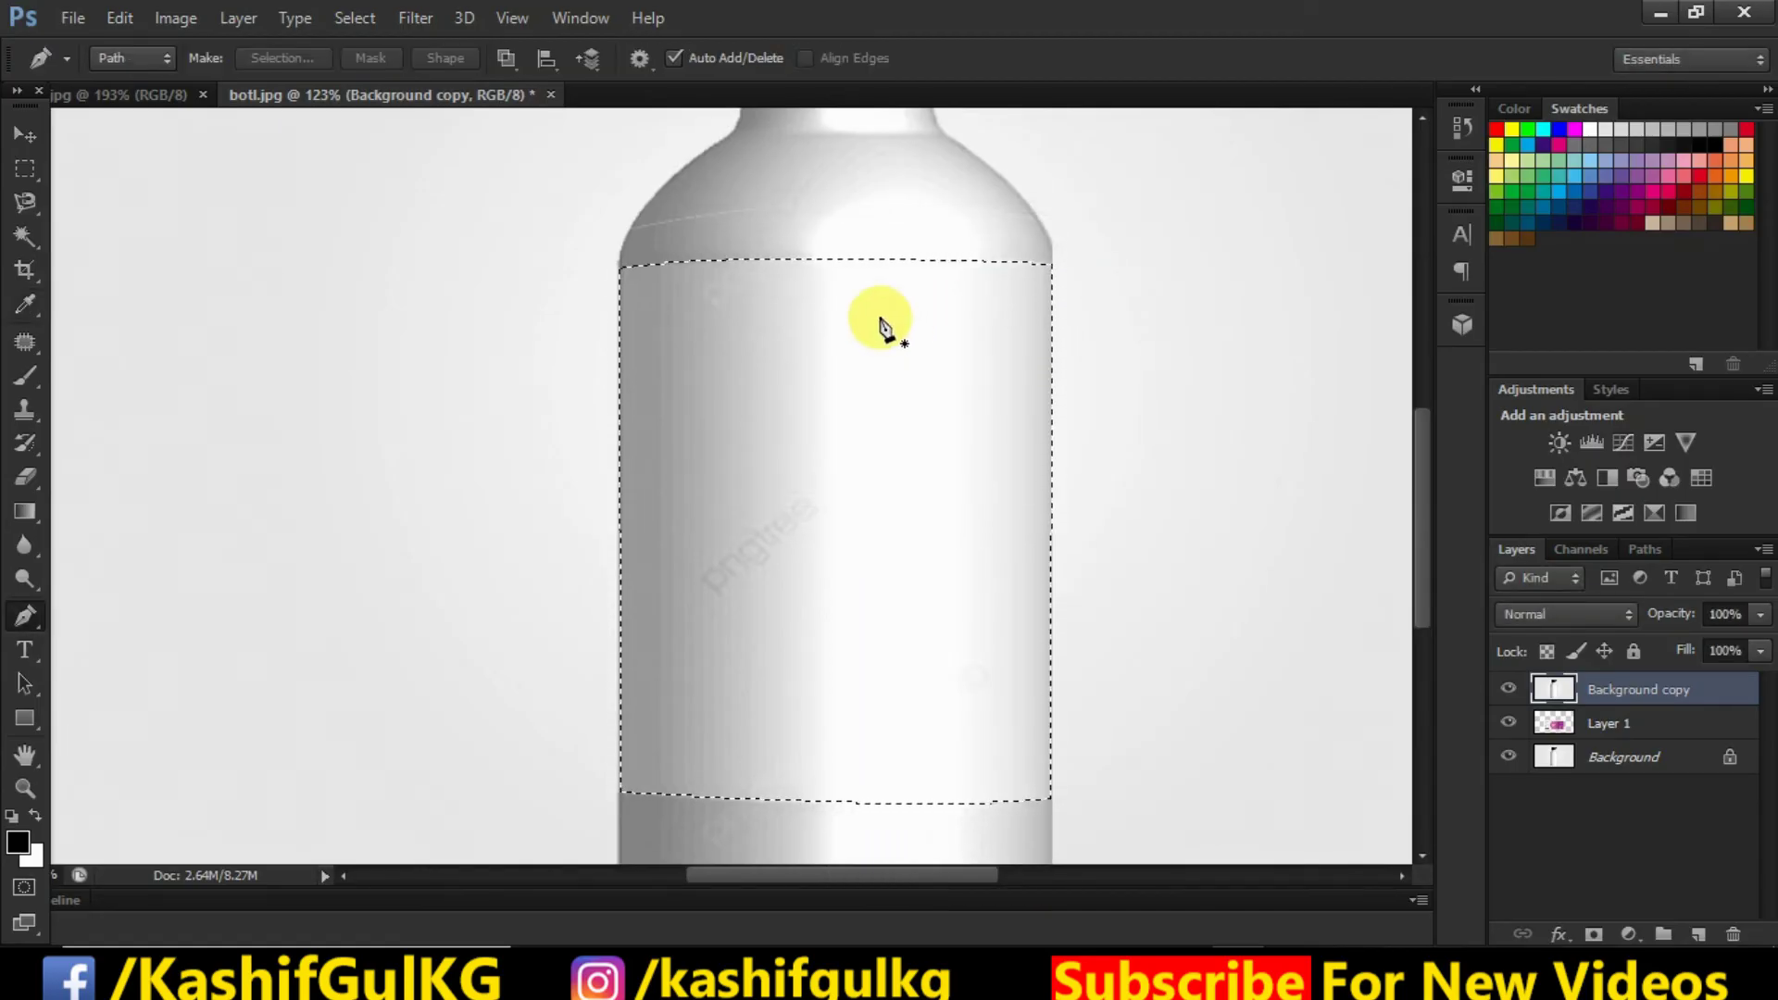
pyautogui.scroll(-2, 804, 366)
pyautogui.scroll(2, 858, 338)
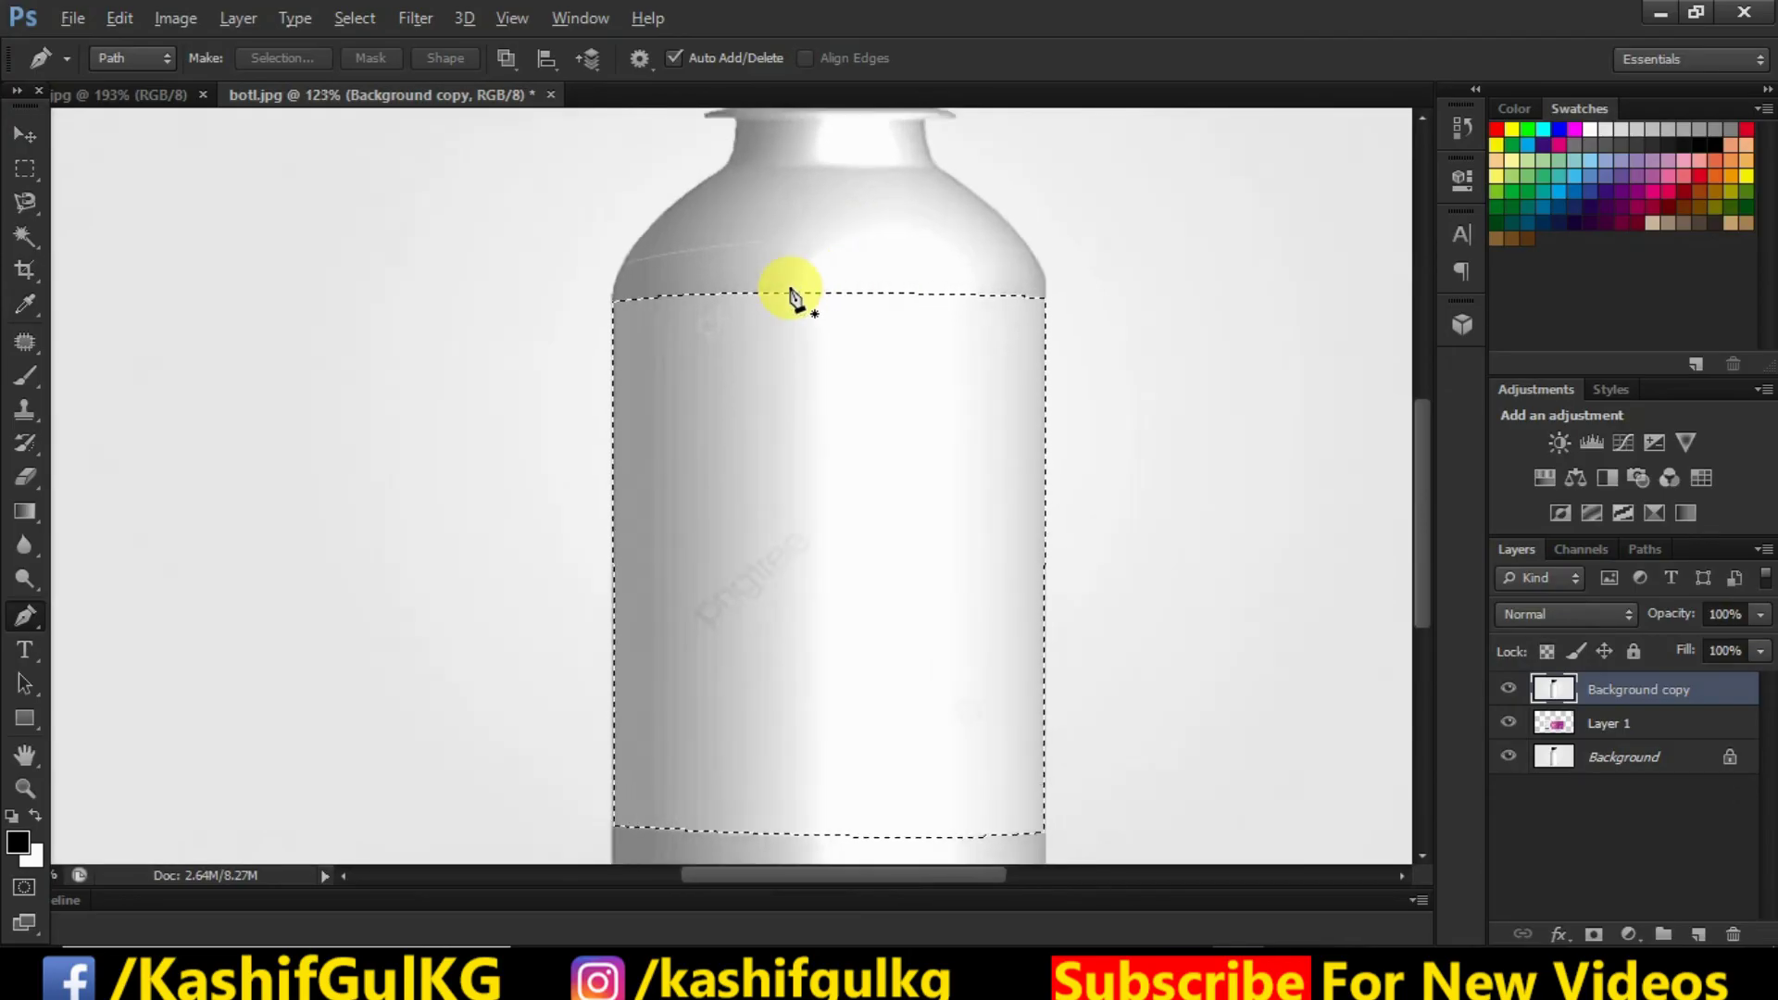
pyautogui.scroll(-1, 792, 296)
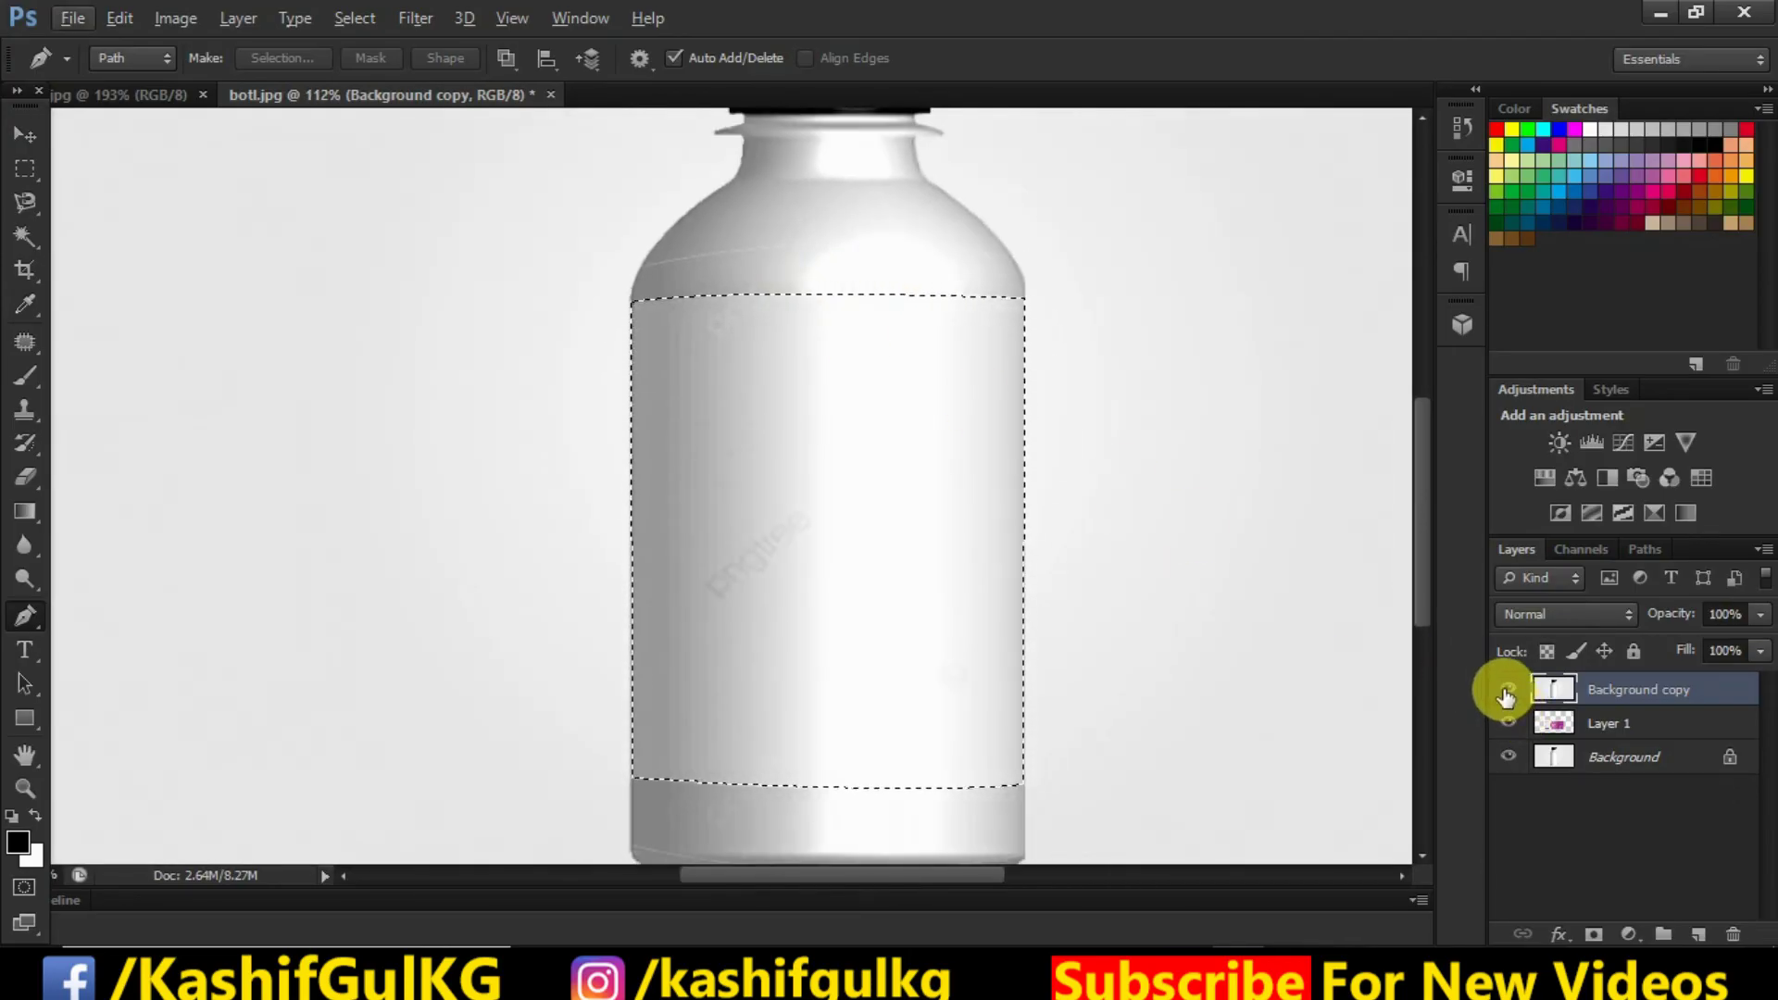
# Hide Background copy, select Layer 1, and add a layer mask from the band selection
pyautogui.click(1509, 689)
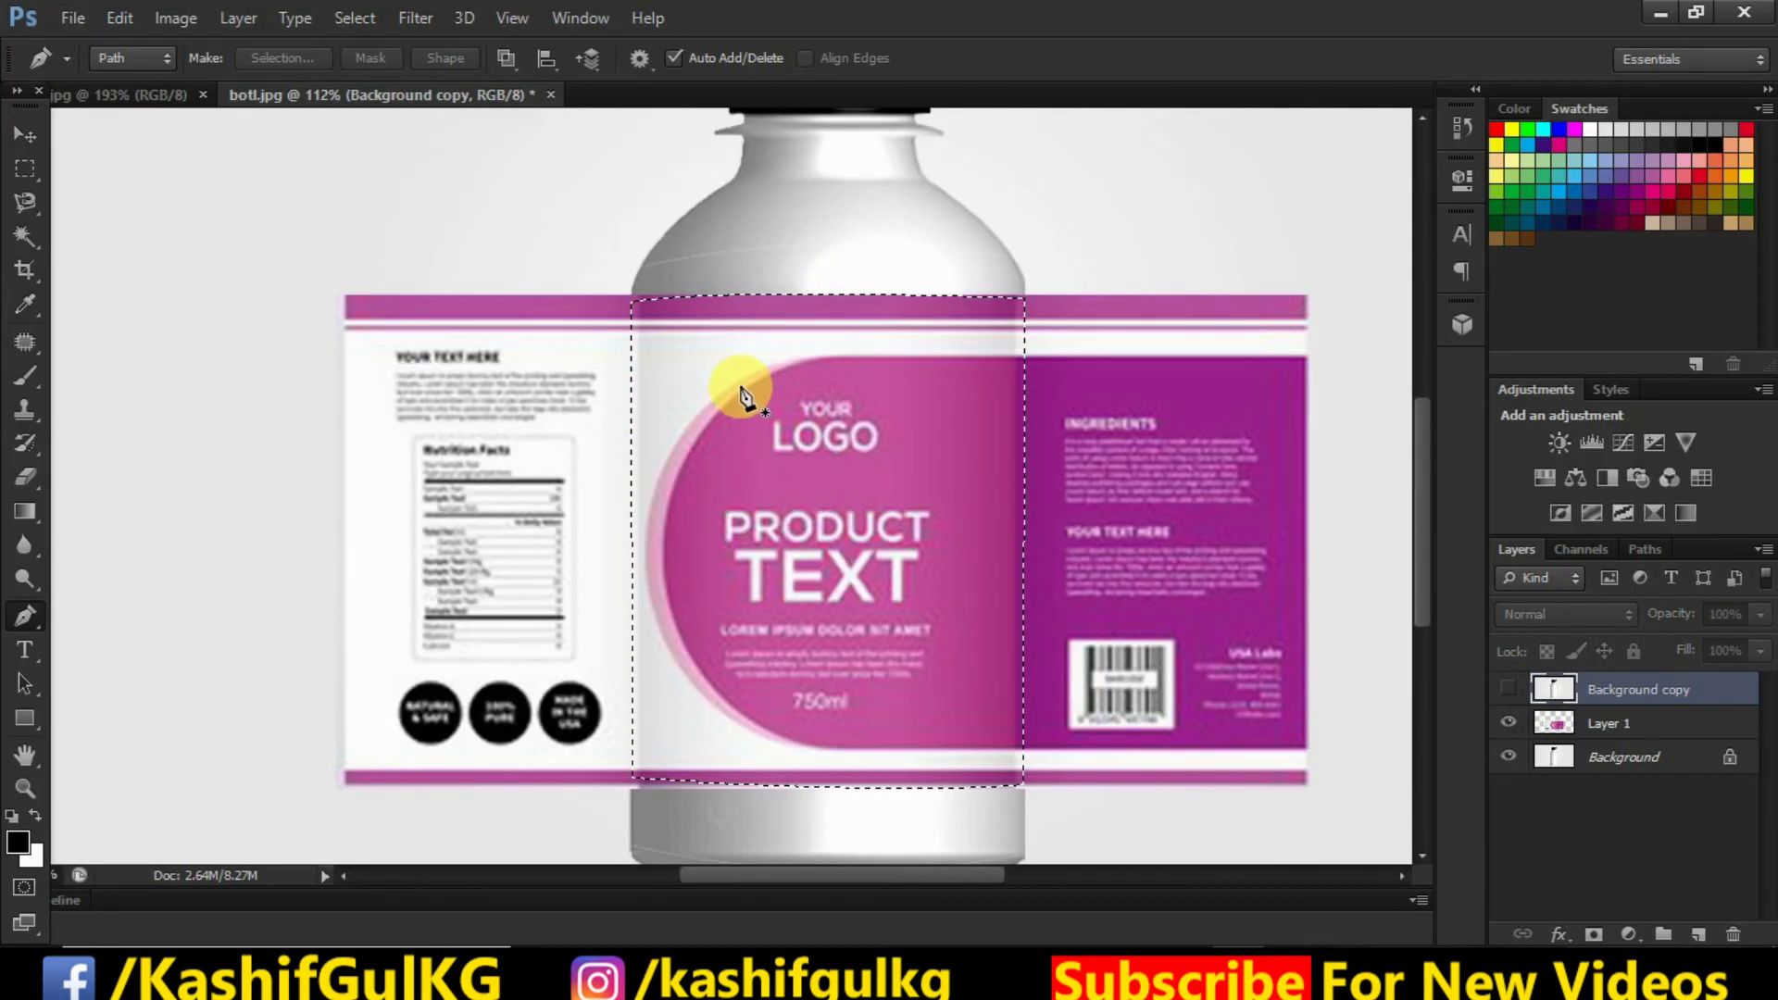
pyautogui.scroll(-1, 748, 396)
pyautogui.scroll(1, 812, 516)
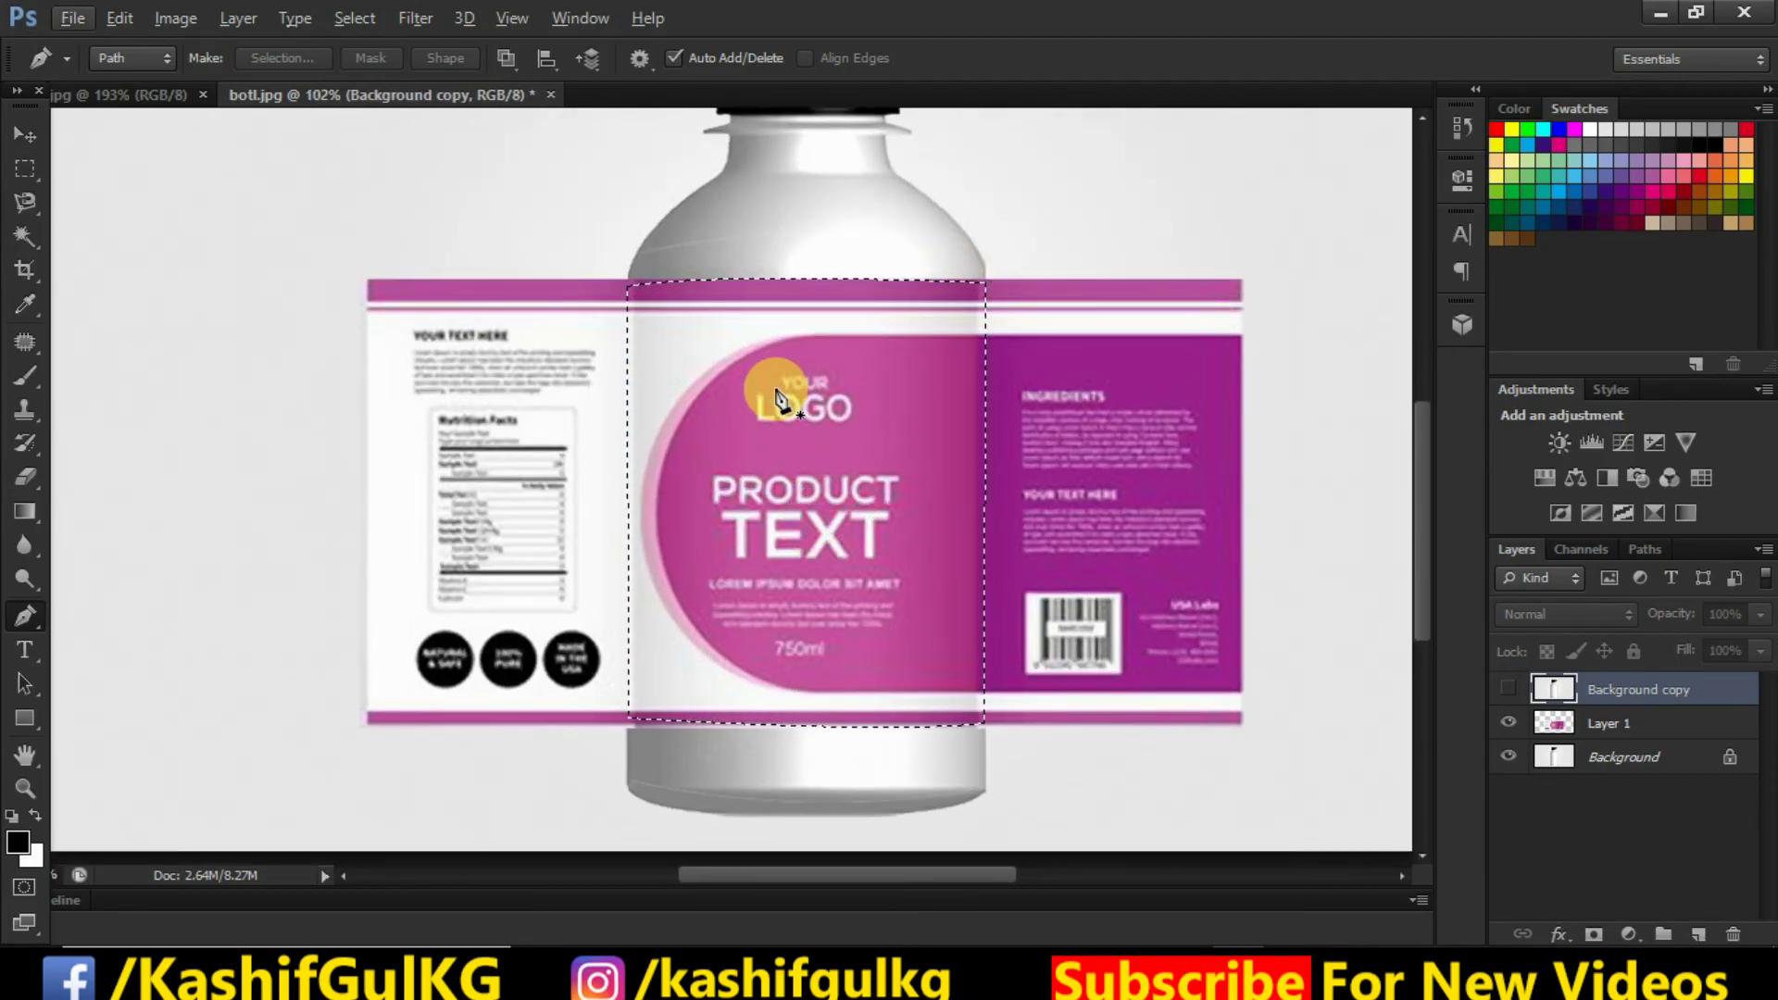
pyautogui.click(1607, 724)
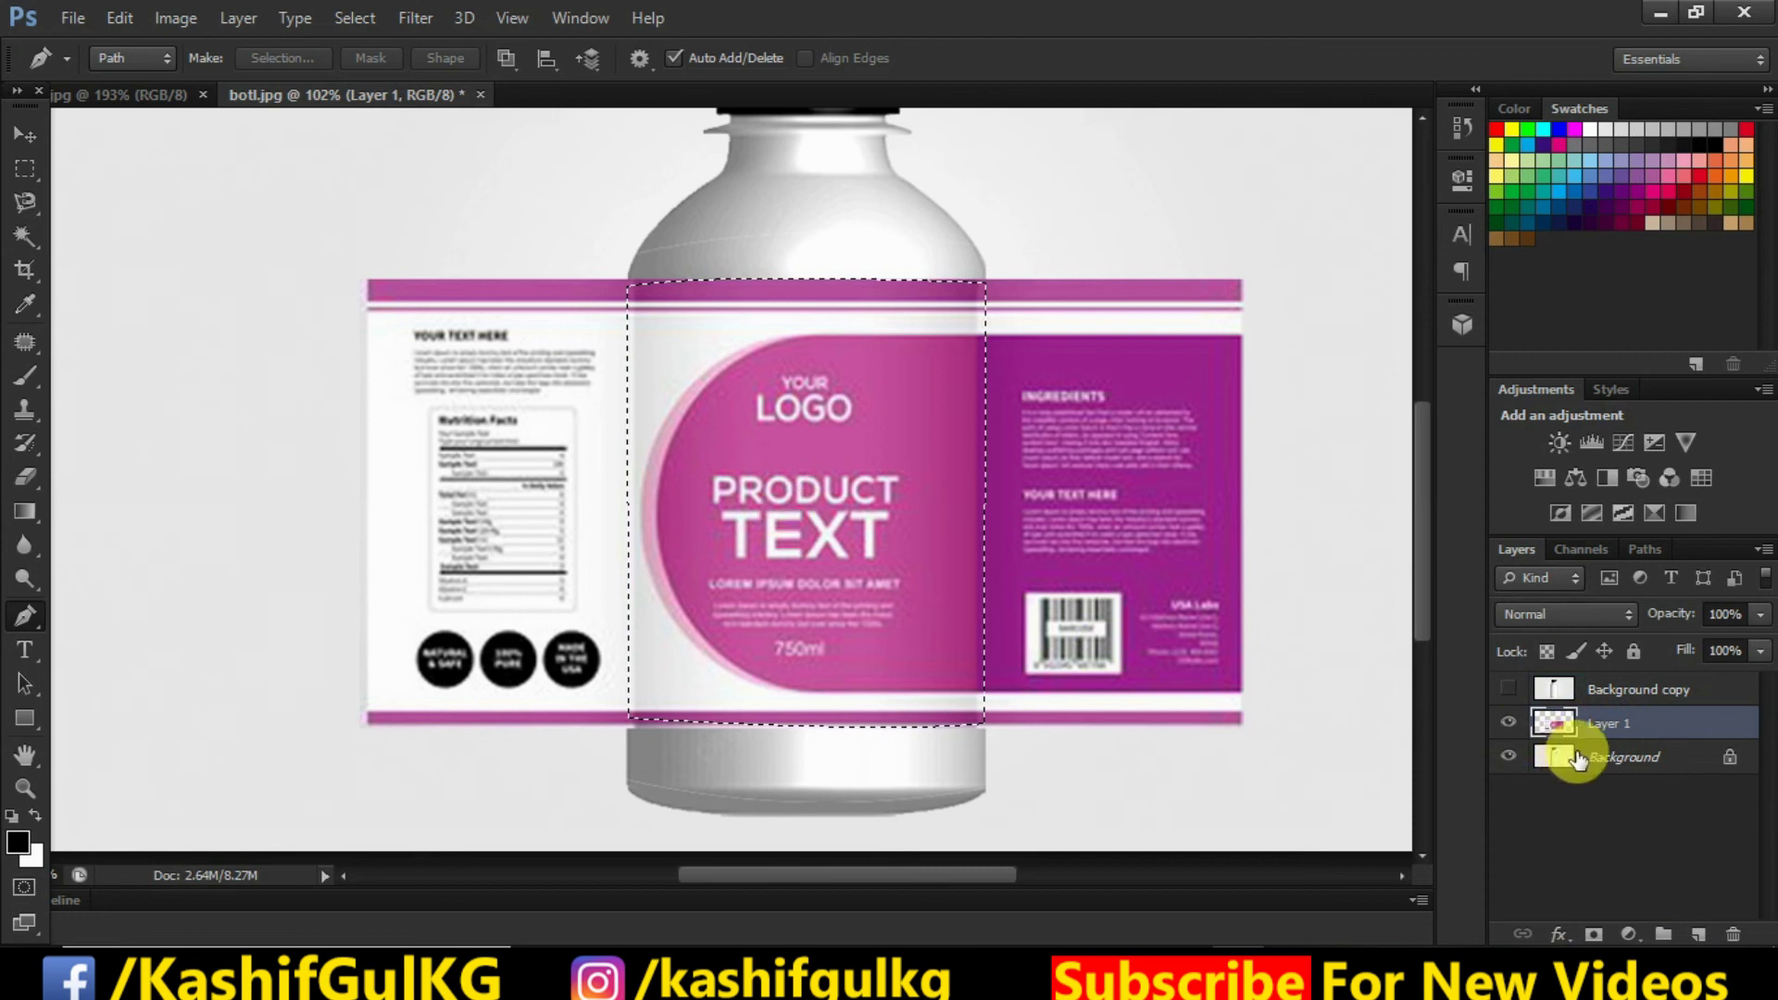
pyautogui.click(1595, 937)
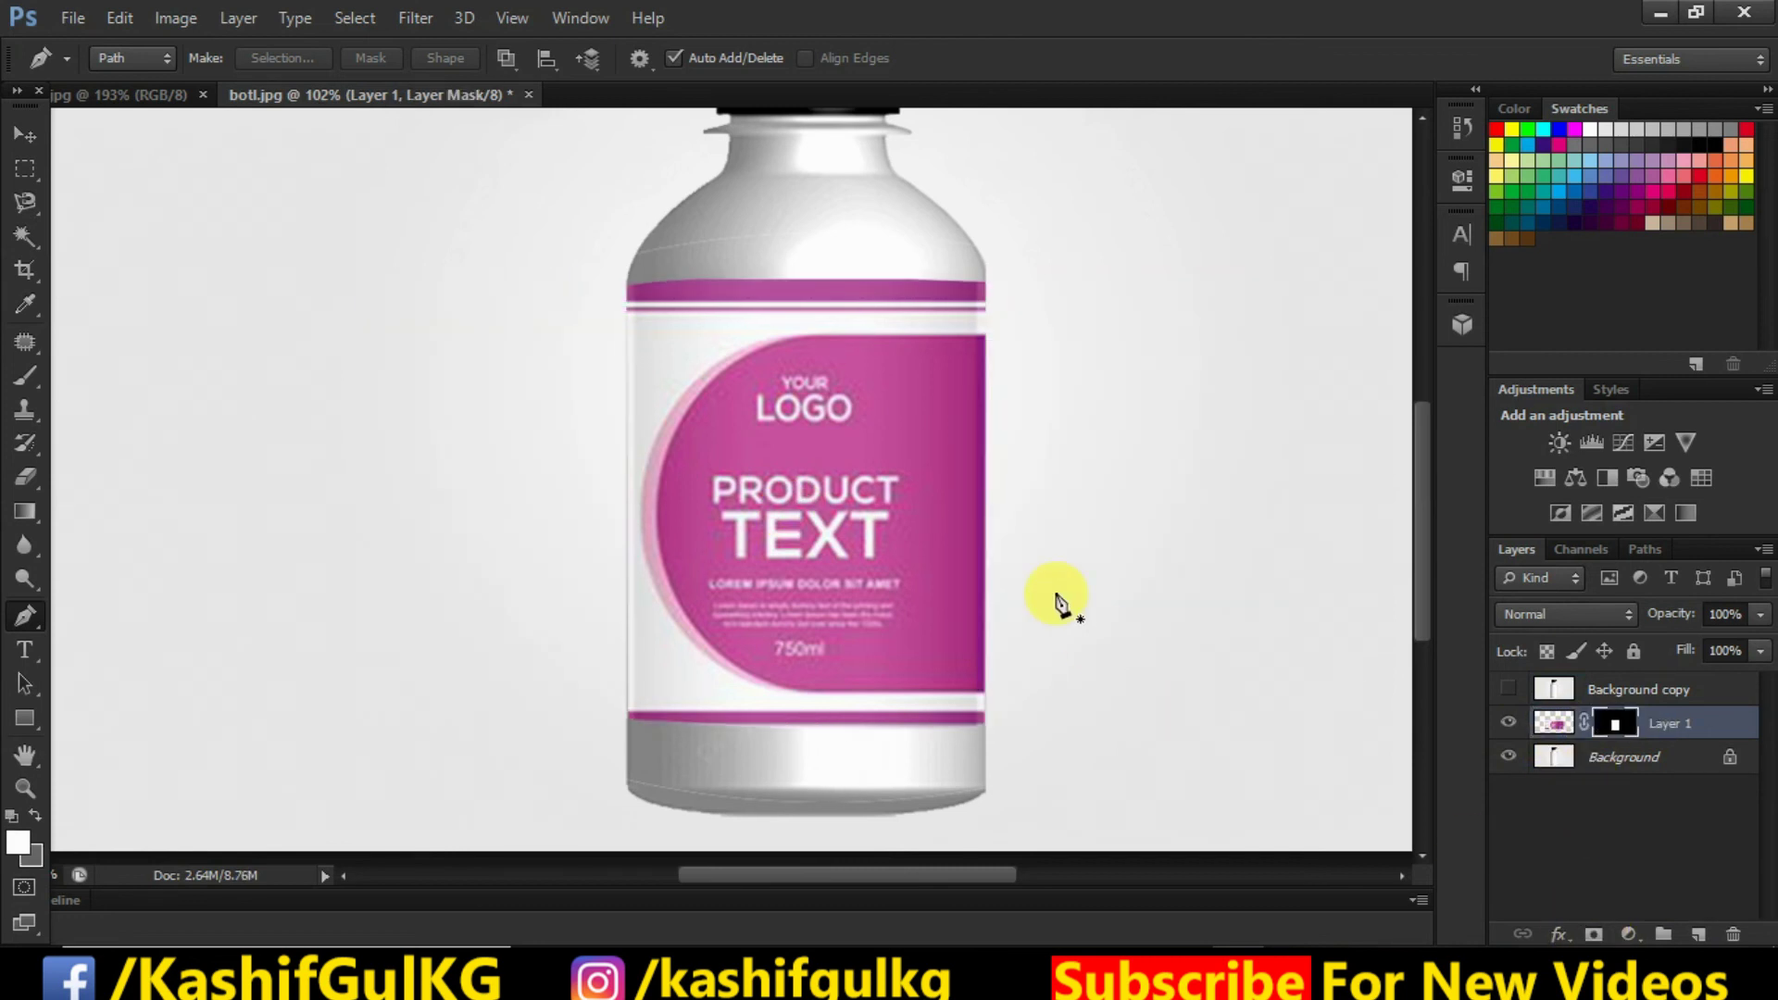
# Scroll around the canvas to inspect the masked label on the bottle's body
pyautogui.click(931, 410)
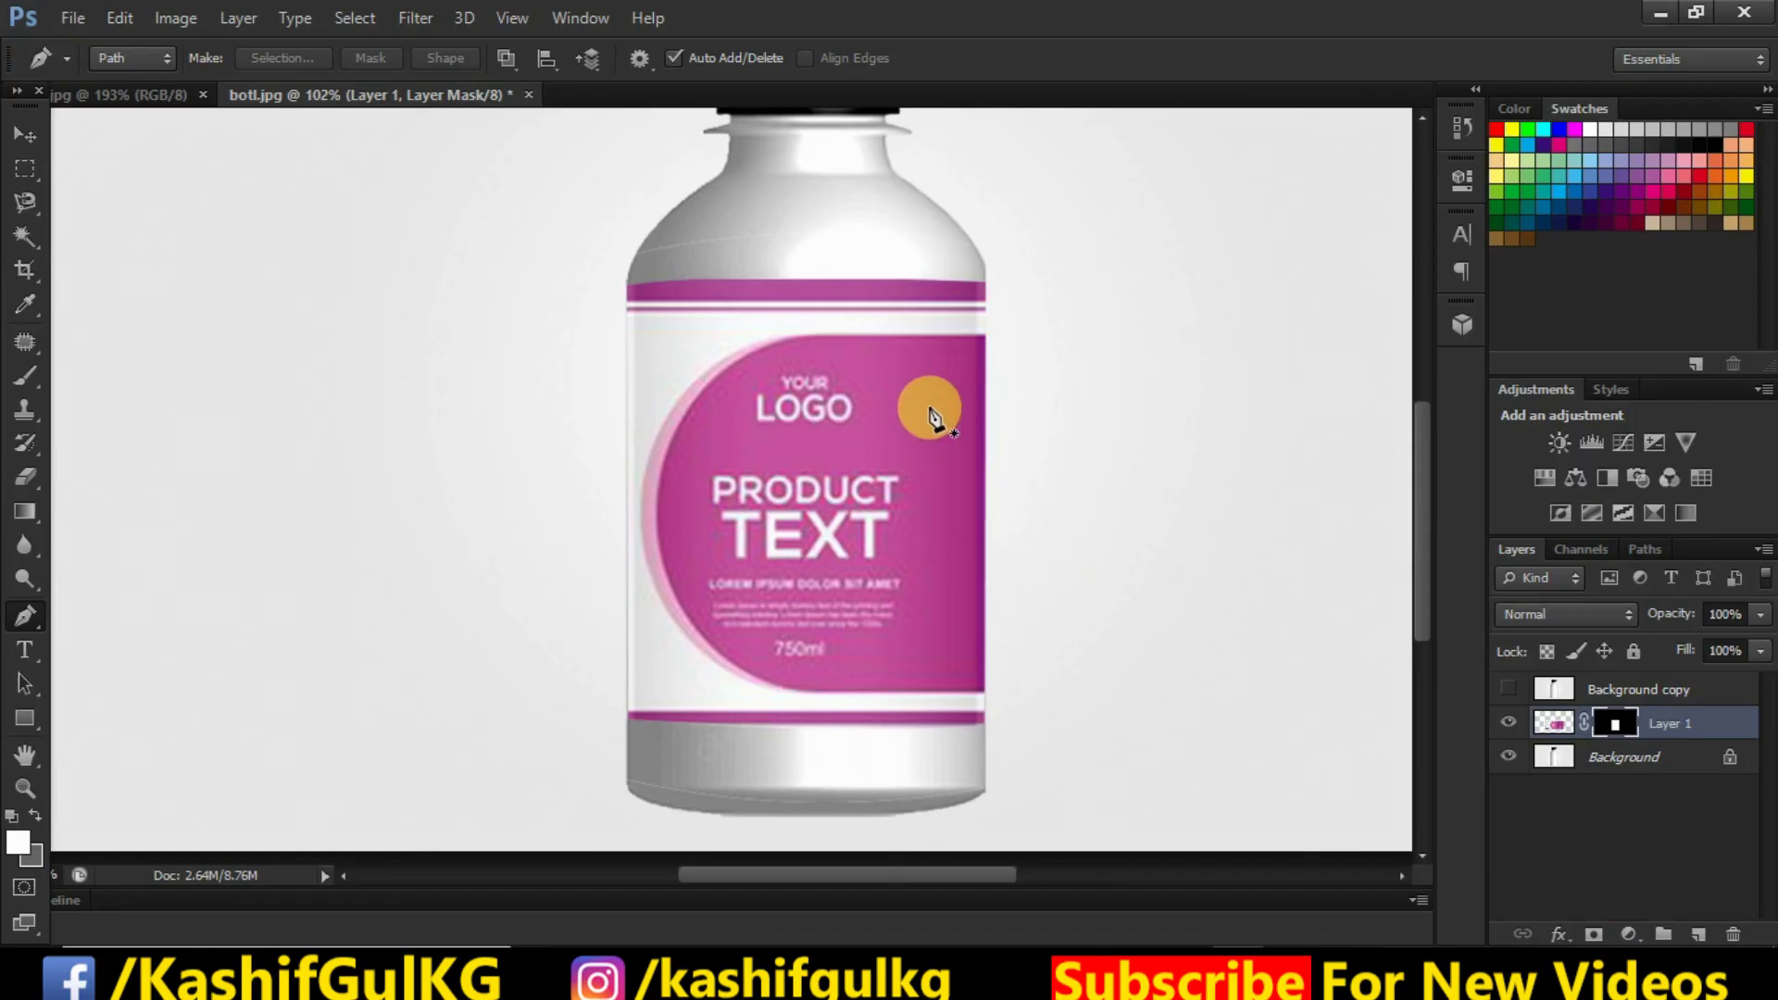
pyautogui.scroll(-2, 874, 371)
pyautogui.scroll(-2, 875, 371)
pyautogui.scroll(1, 878, 378)
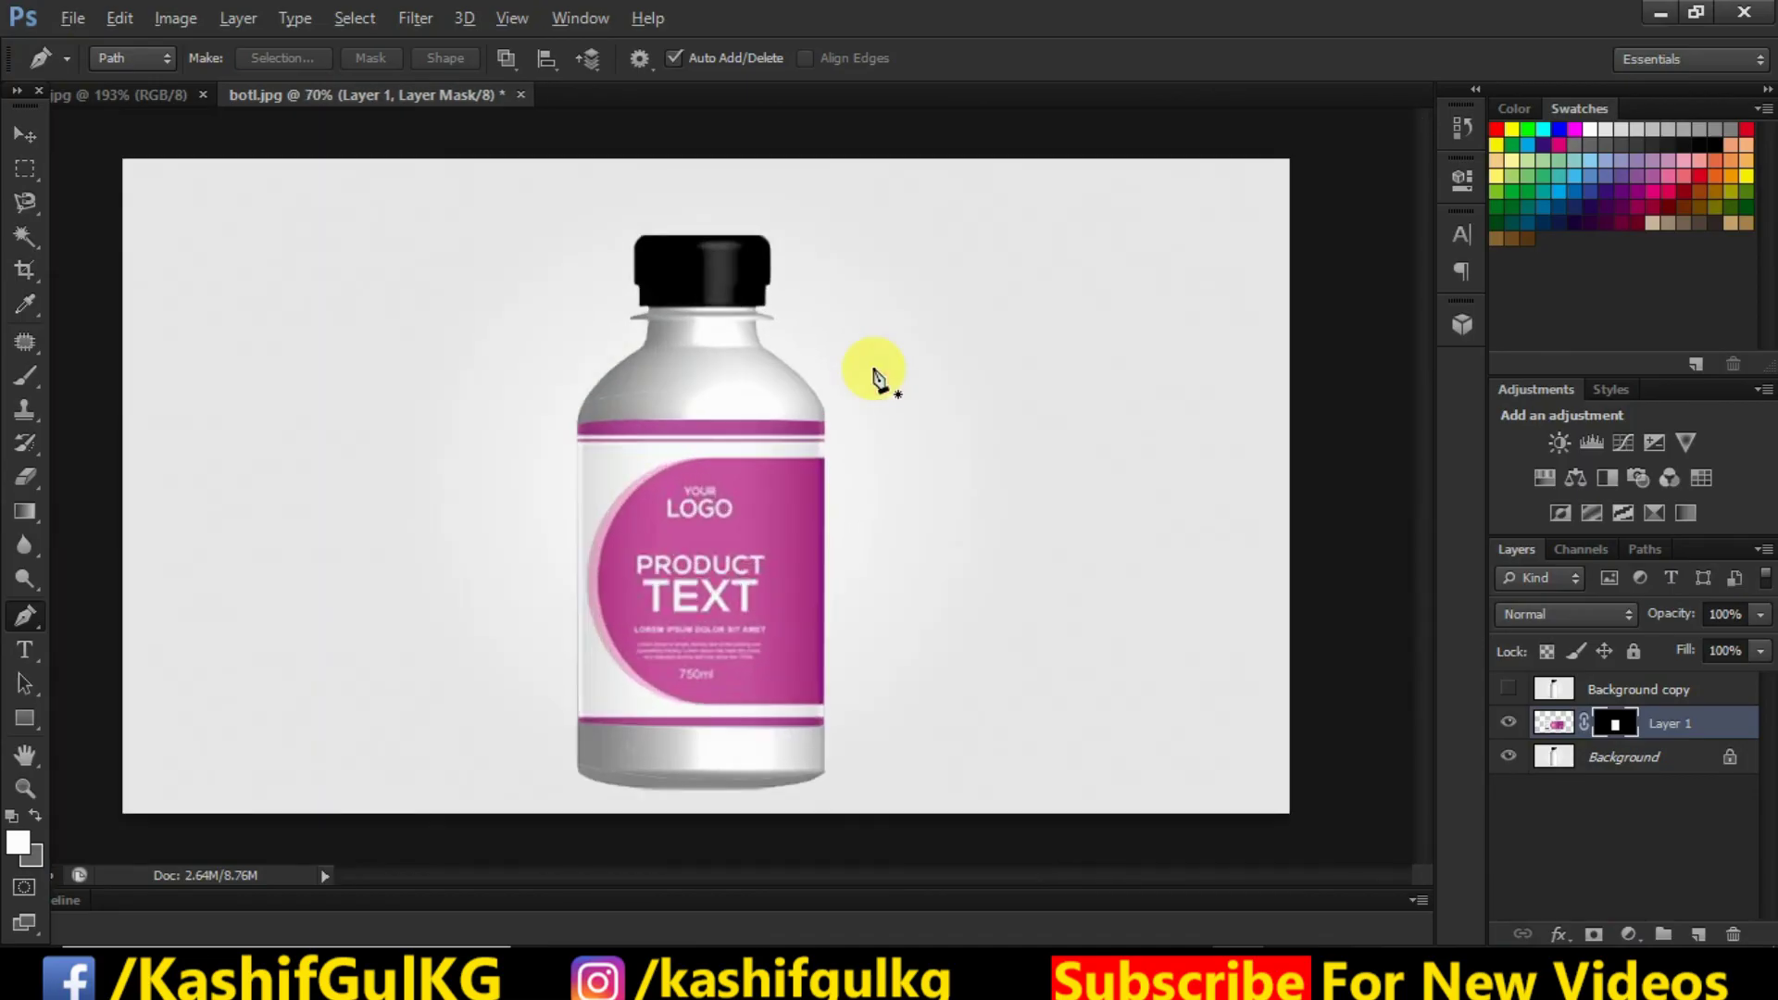
pyautogui.scroll(1, 874, 371)
pyautogui.scroll(1, 874, 370)
pyautogui.scroll(1, 874, 370)
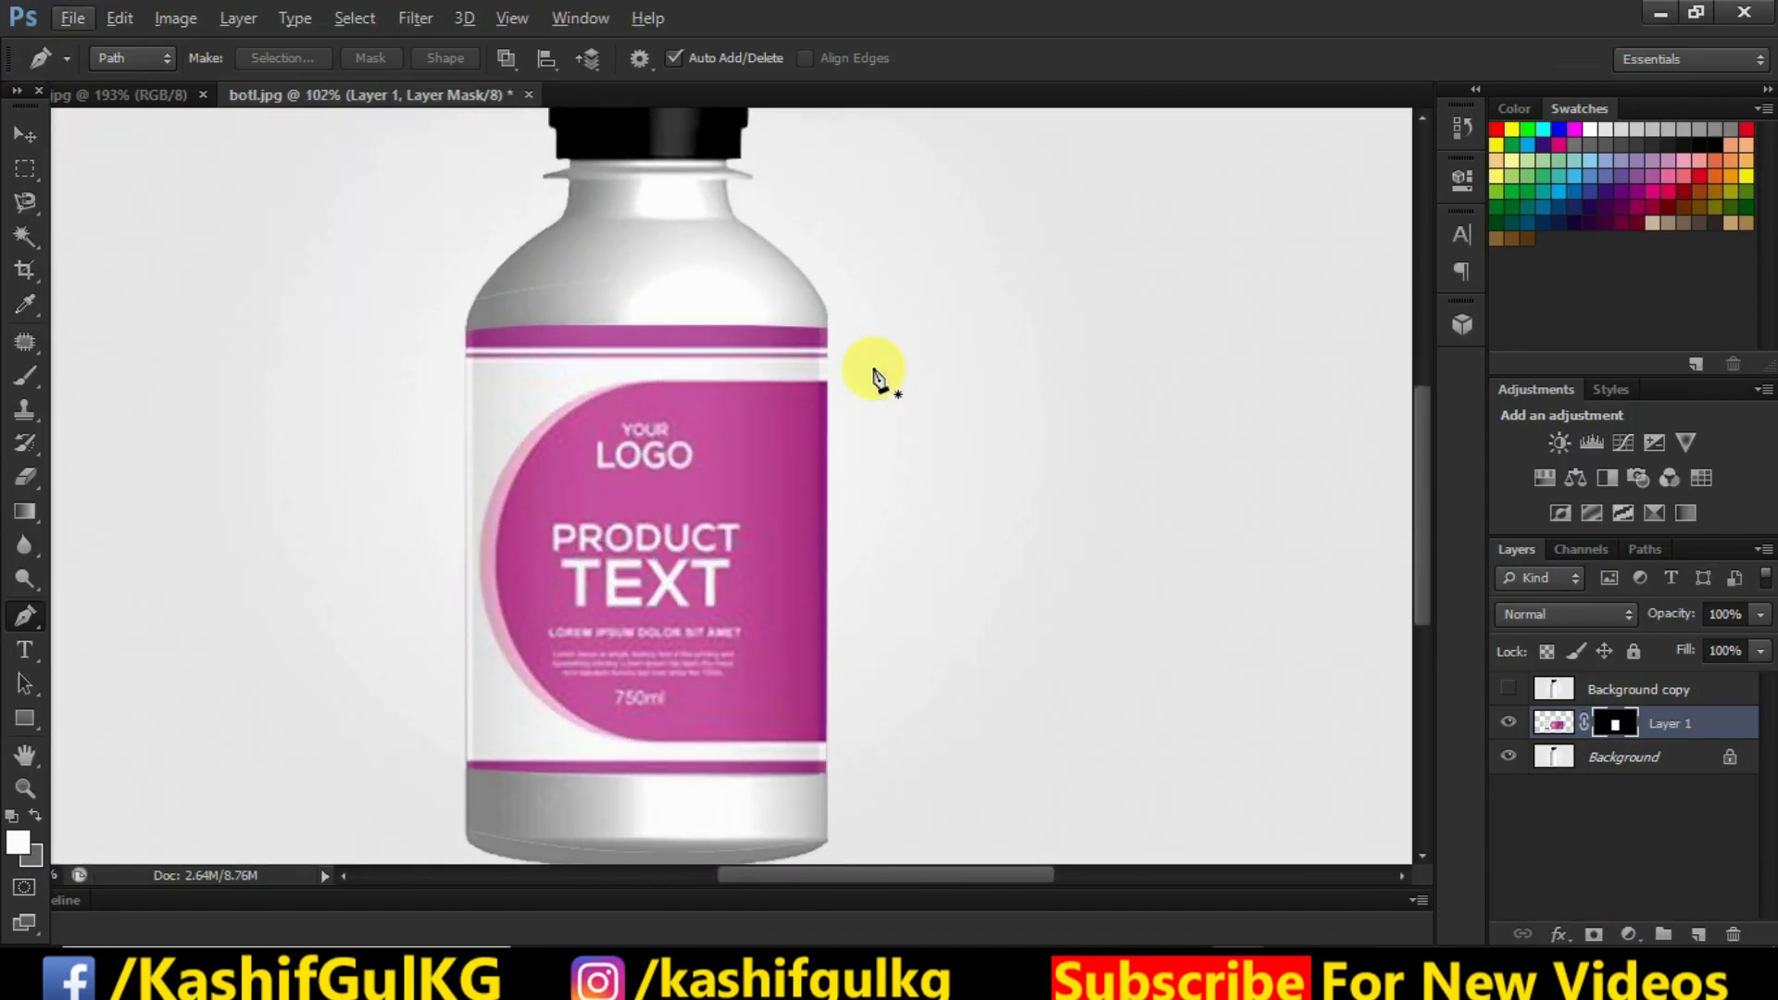
pyautogui.scroll(-2, 874, 372)
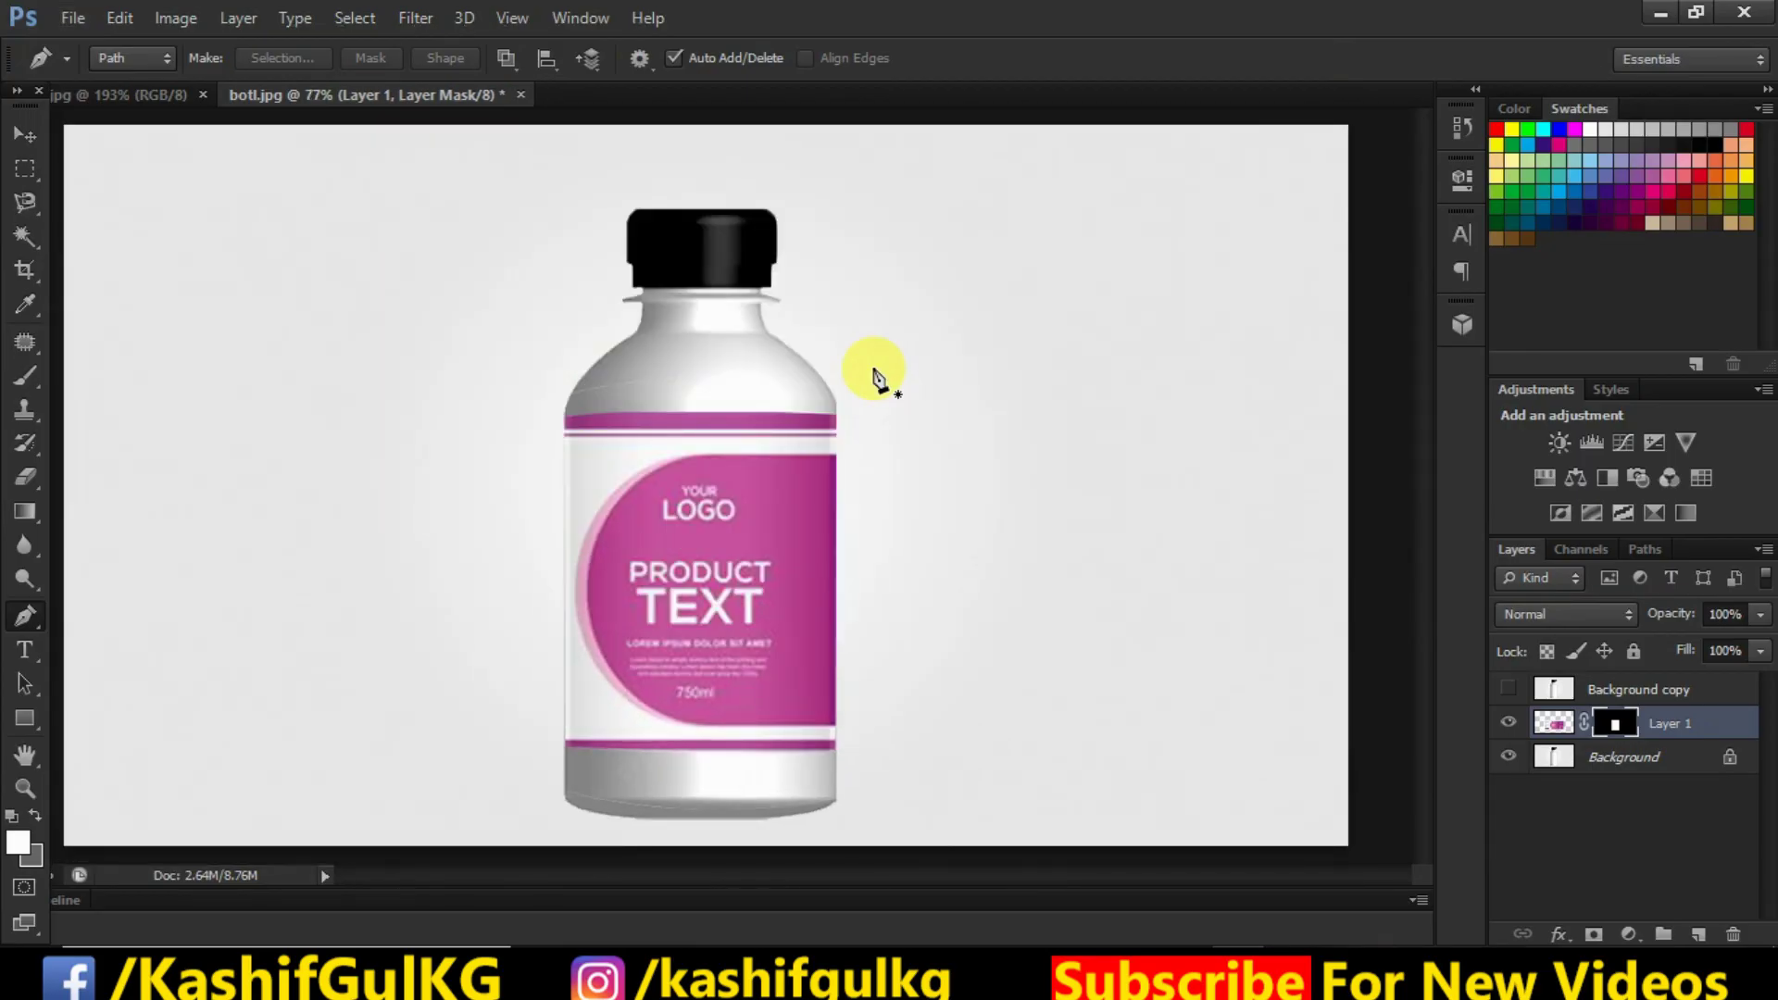
pyautogui.scroll(1, 874, 372)
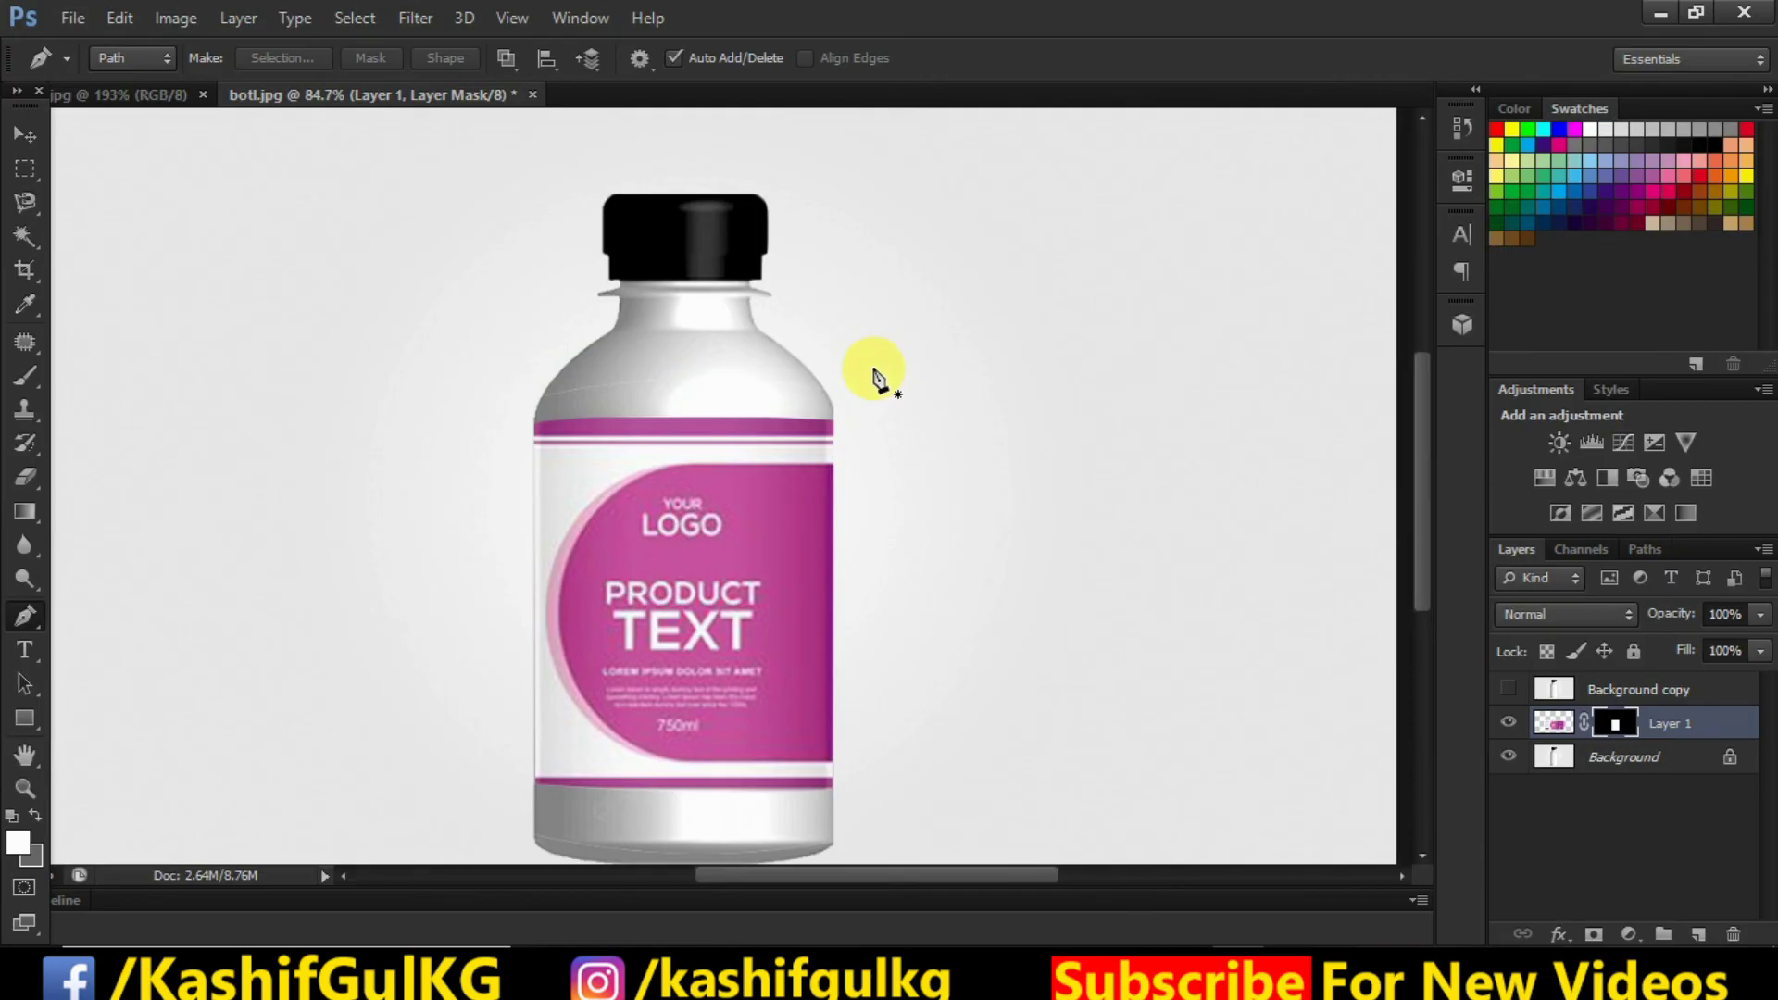
pyautogui.scroll(-1, 874, 373)
pyautogui.scroll(-1, 850, 413)
pyautogui.scroll(1, 819, 674)
pyautogui.scroll(1, 818, 673)
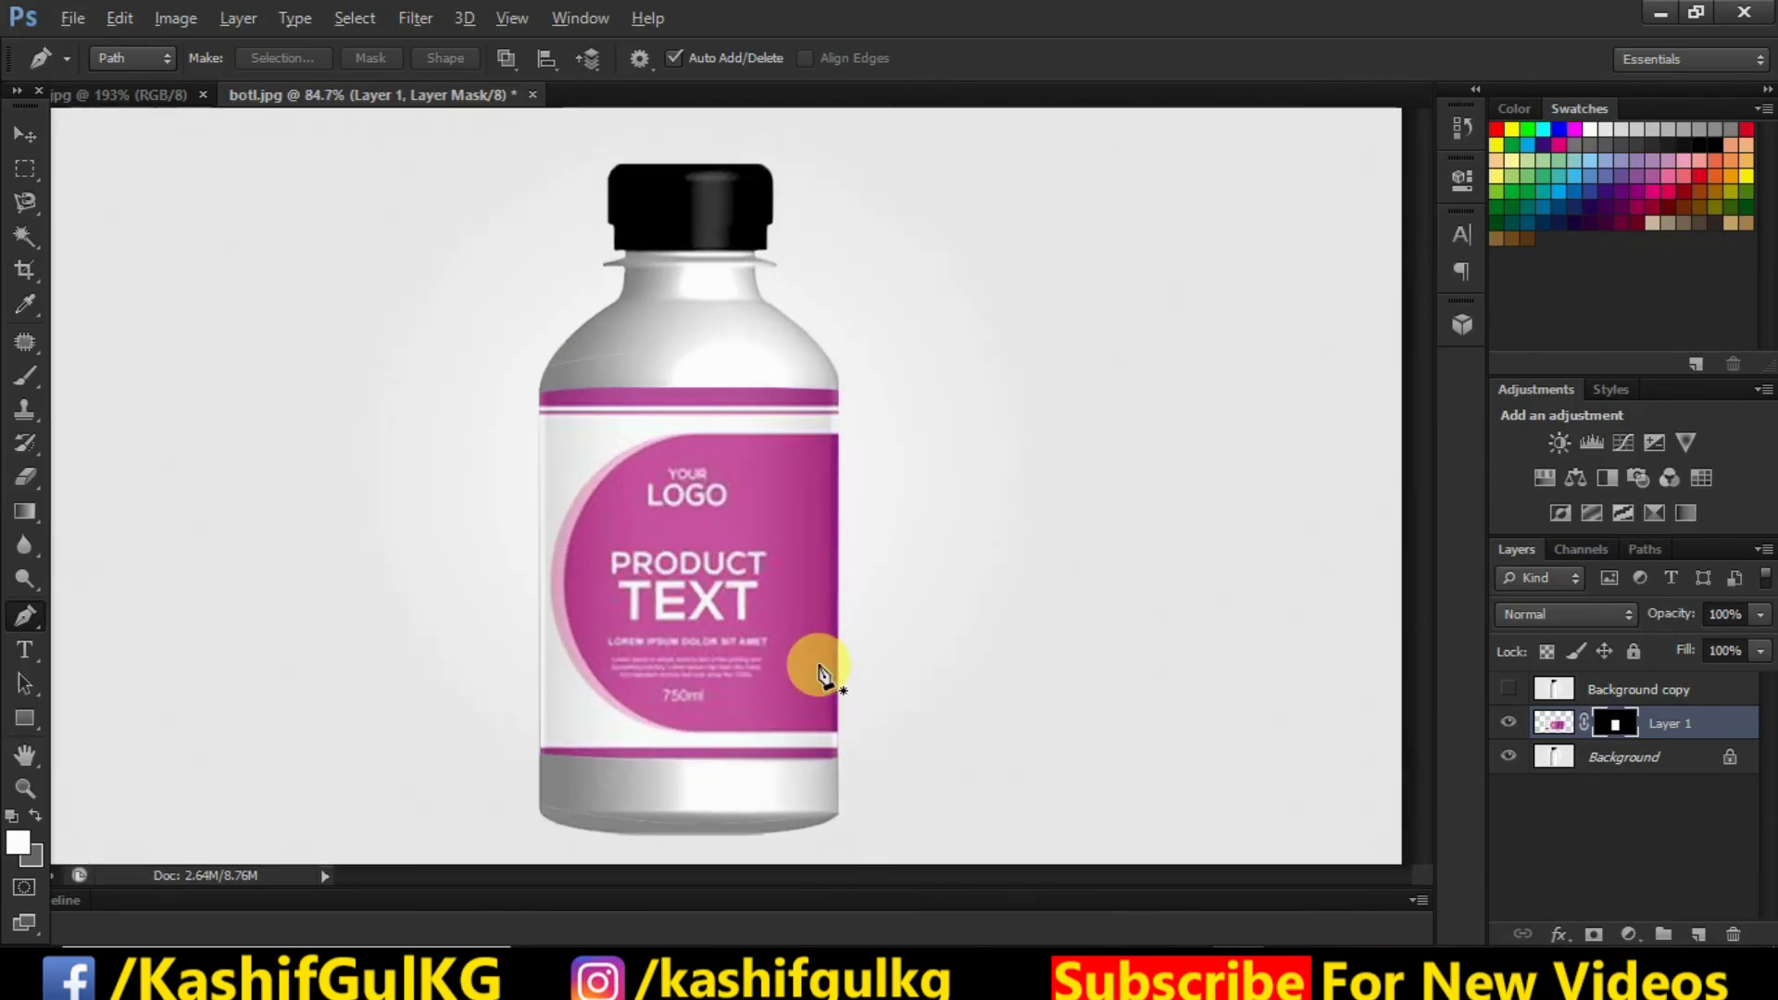